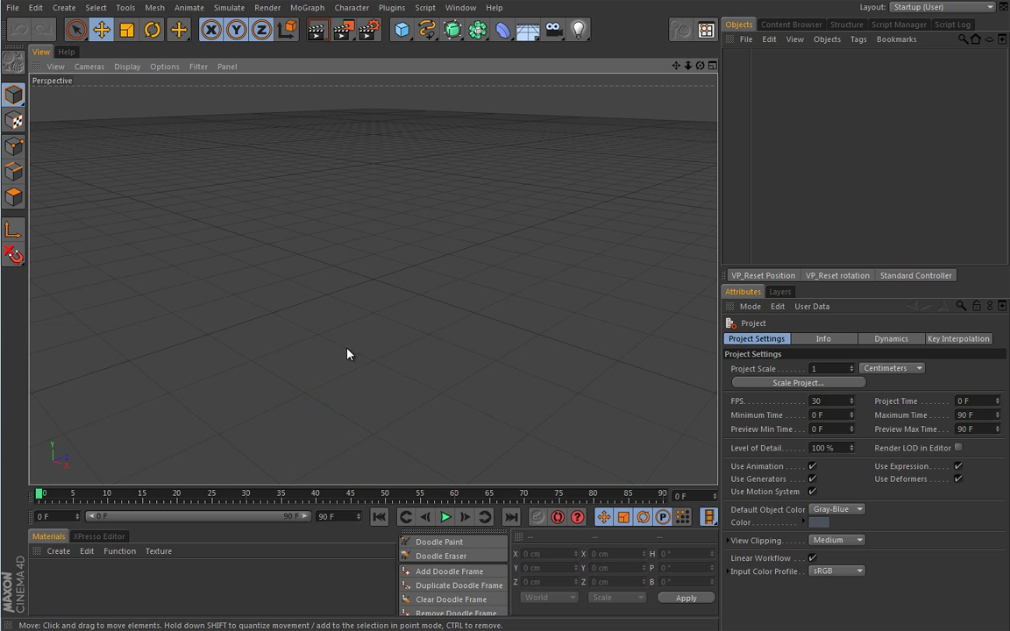
# Add a MoGraph Matrix object and zoom in on its 3×3×3 grid of points.
pyautogui.click(312, 9)
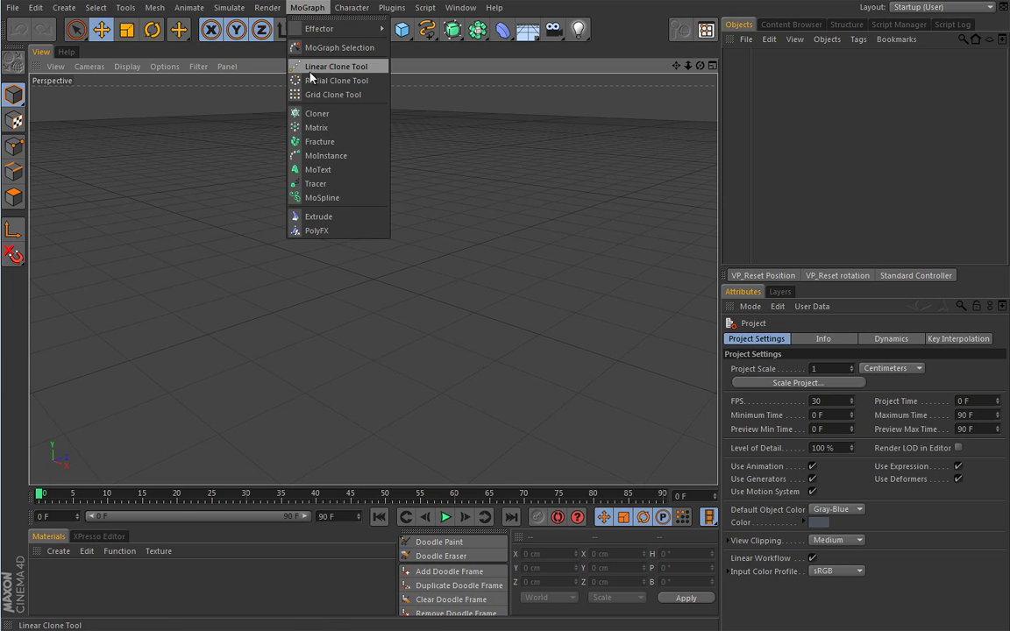
pyautogui.click(315, 131)
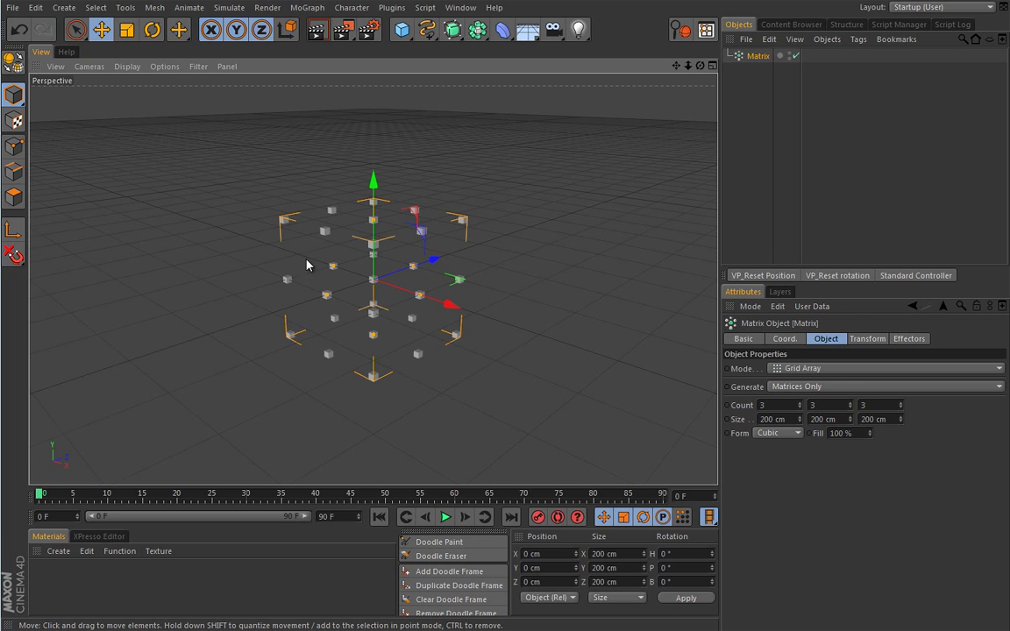
pyautogui.keyDown('alt'); pyautogui.moveTo(309, 256); pyautogui.dragTo(369, 252, button='right'); pyautogui.keyUp('alt')
pyautogui.scroll(-2, 368, 252)
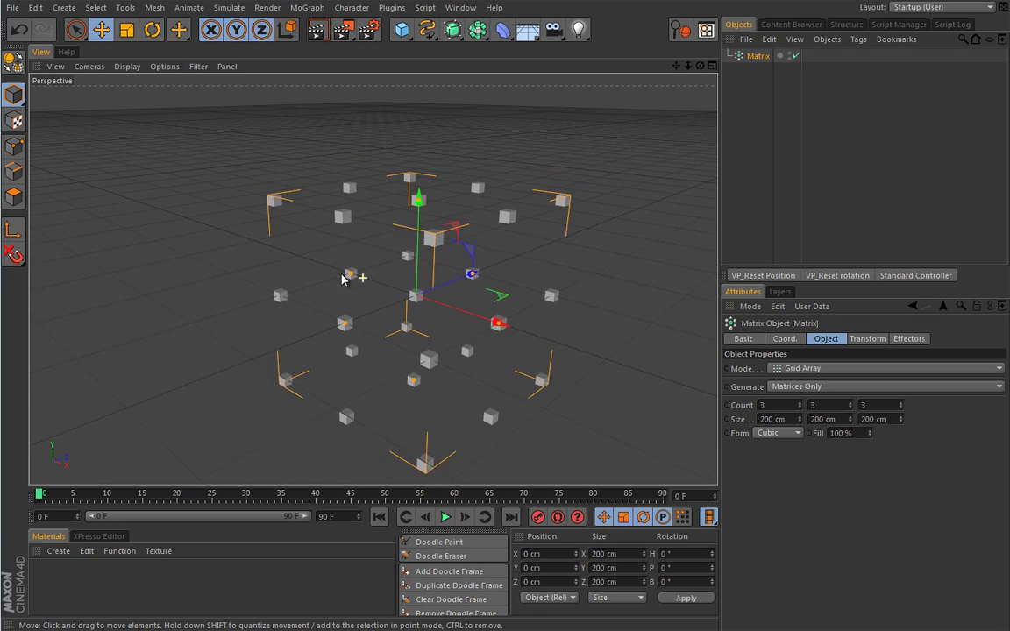
pyautogui.scroll(-3, 334, 259)
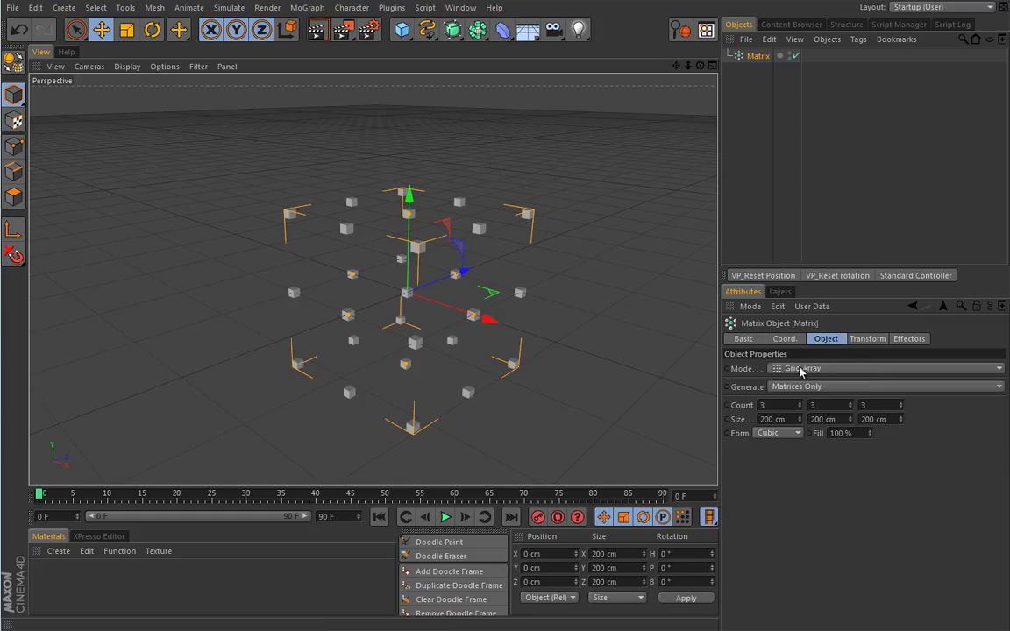
# Set the Matrix mode to Linear and glance at its Effectors settings.
pyautogui.click(798, 369)
pyautogui.click(812, 396)
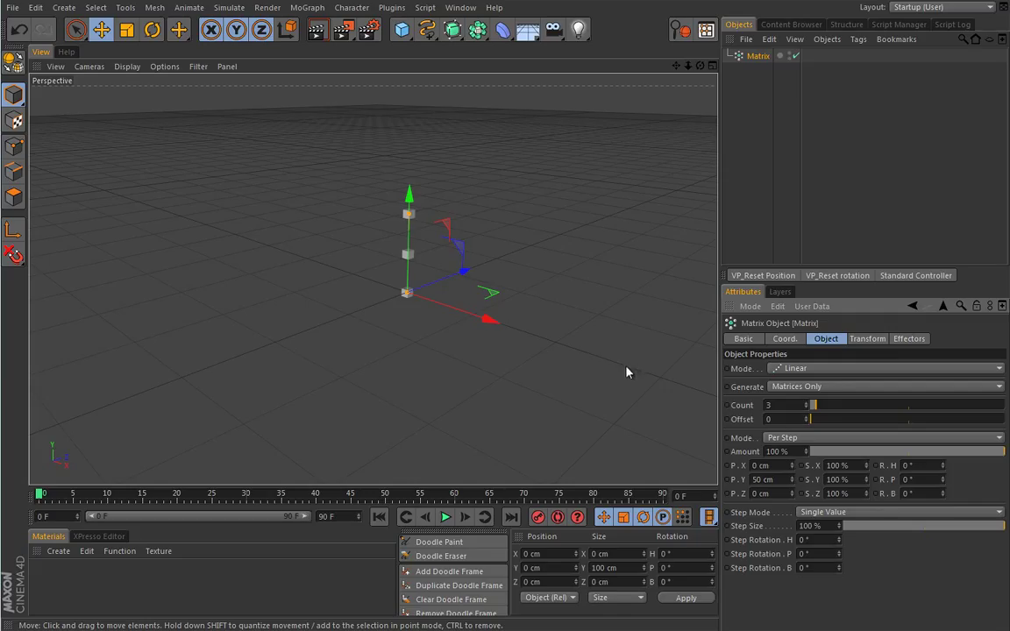
pyautogui.click(868, 340)
pyautogui.click(898, 338)
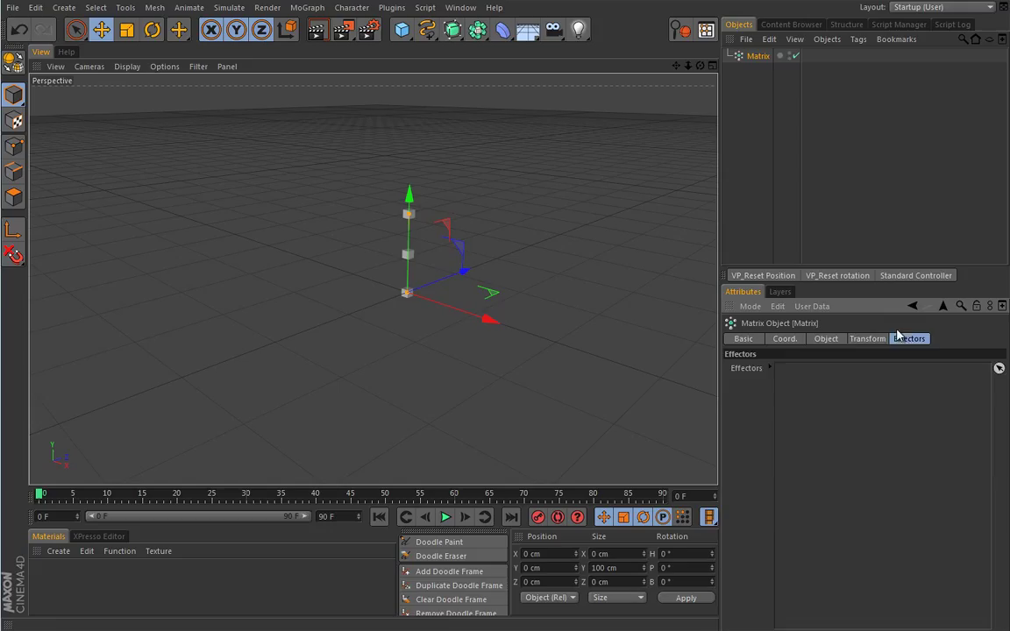
pyautogui.click(826, 339)
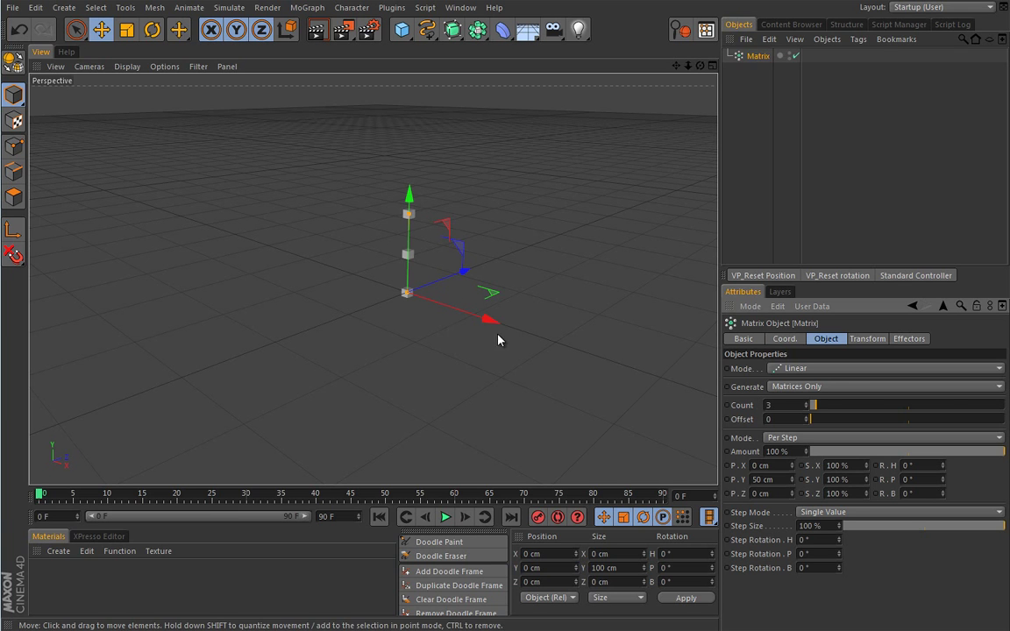
# Switch the Matrix Generate option to Thinking Particles, then back to Matrices Only.
pyautogui.click(995, 391)
pyautogui.click(881, 412)
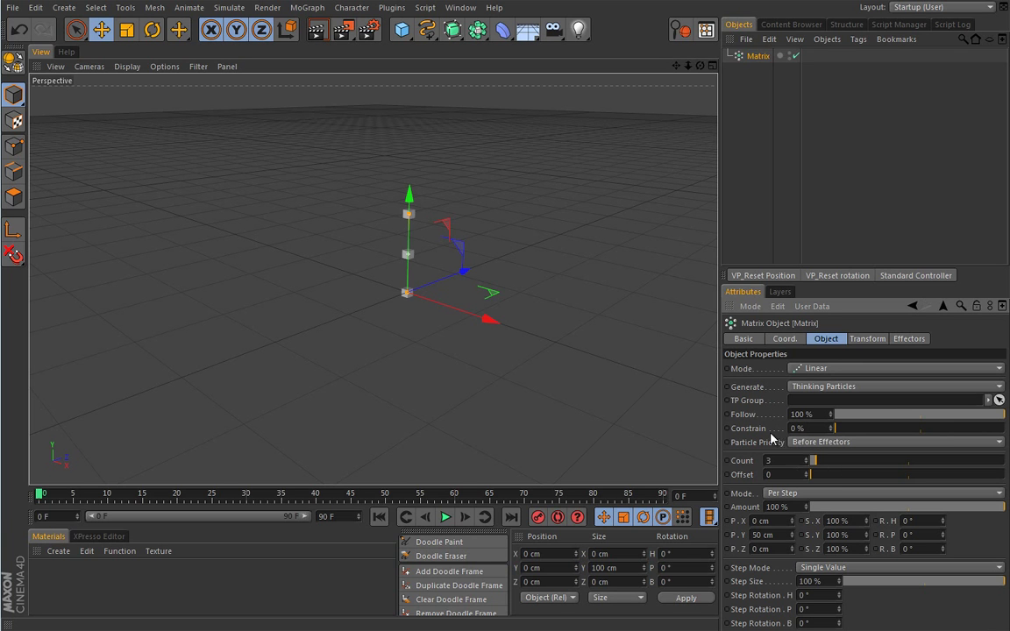
pyautogui.click(786, 386)
pyautogui.click(771, 377)
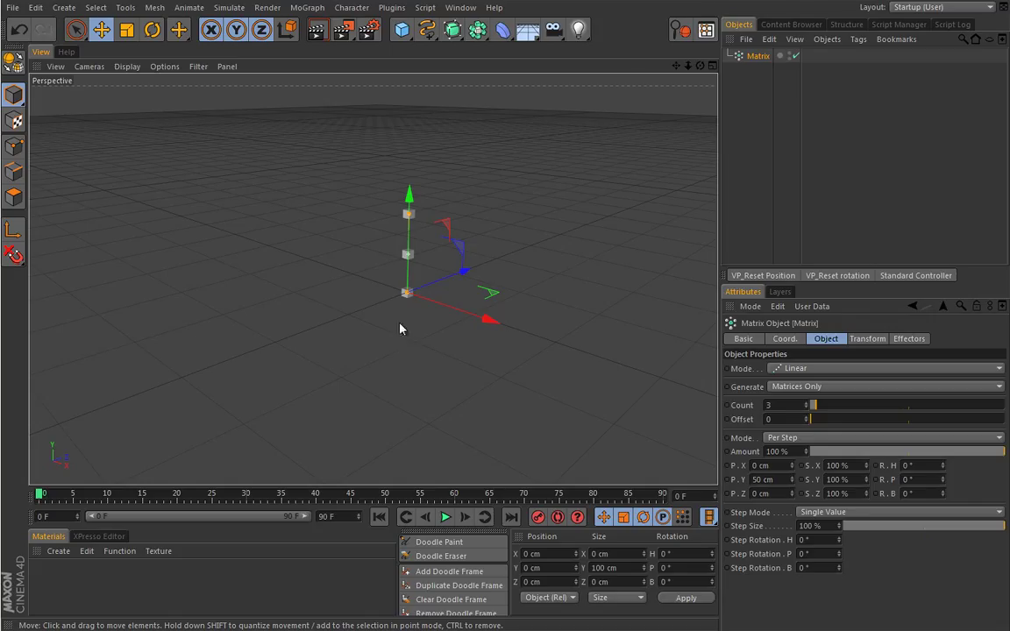
# Disable and deselect the Matrix, then play and rewind the timeline to frame 0.
pyautogui.click(796, 55)
pyautogui.click(743, 102)
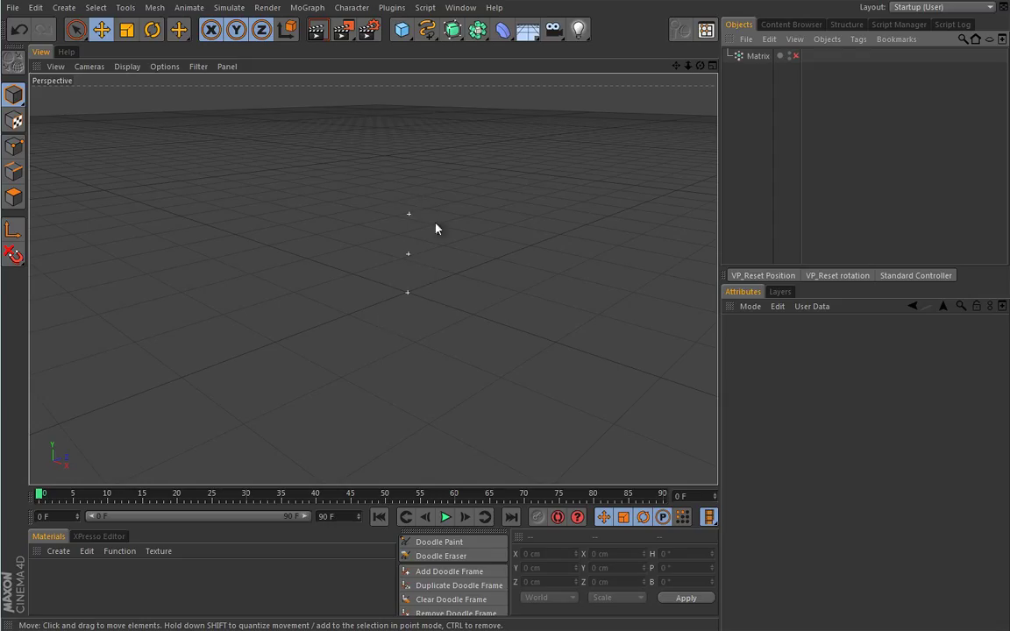
pyautogui.click(445, 517)
pyautogui.click(379, 517)
# Browse the Deformer and MoGraph menus without adding anything.
pyautogui.click(503, 31)
pyautogui.click(307, 7)
pyautogui.click(367, 287)
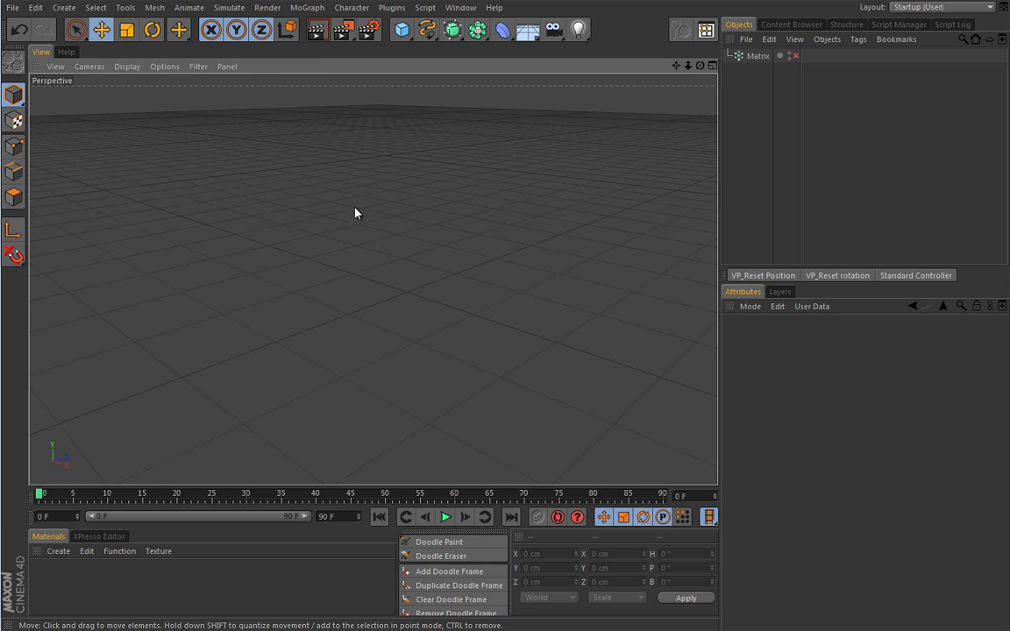
# Add a Cloner and a small scaled-down Torus, nesting the Torus under the Cloner.
pyautogui.click(307, 7)
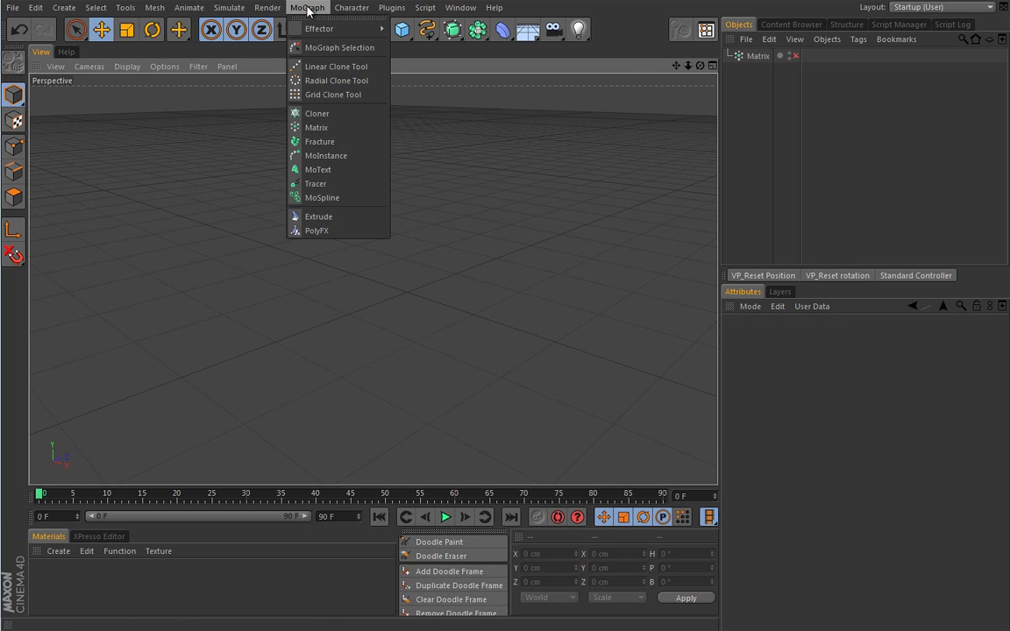
pyautogui.click(317, 114)
pyautogui.click(402, 29)
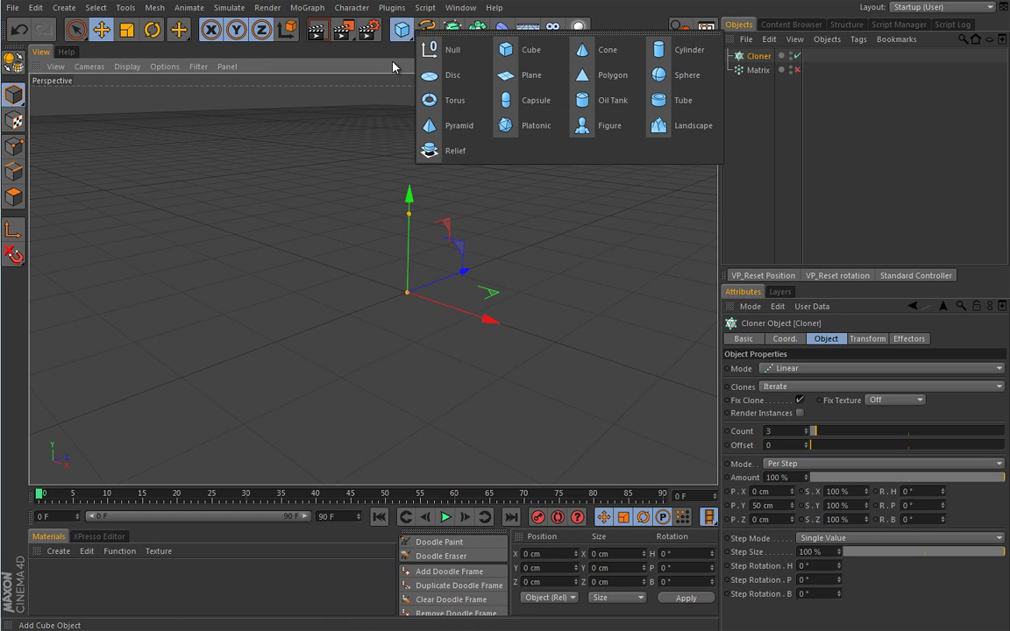
pyautogui.click(447, 104)
pyautogui.press('t')
pyautogui.moveTo(464, 188)
pyautogui.mouseDown()
pyautogui.moveTo(581, 172)
pyautogui.moveTo(217, 334)
pyautogui.mouseUp()
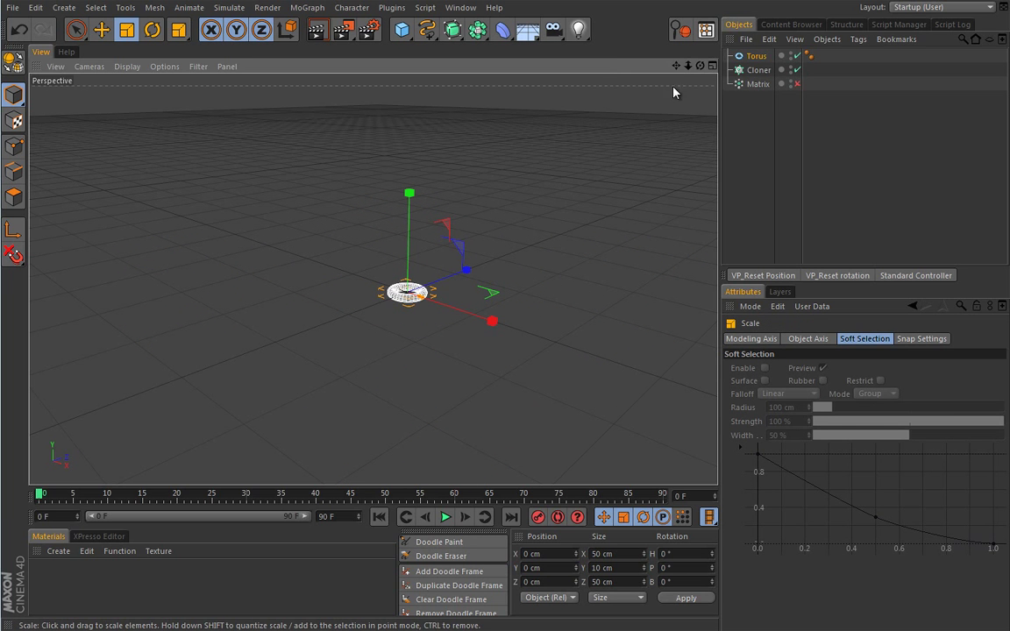
pyautogui.moveTo(756, 56); pyautogui.dragTo(759, 71)
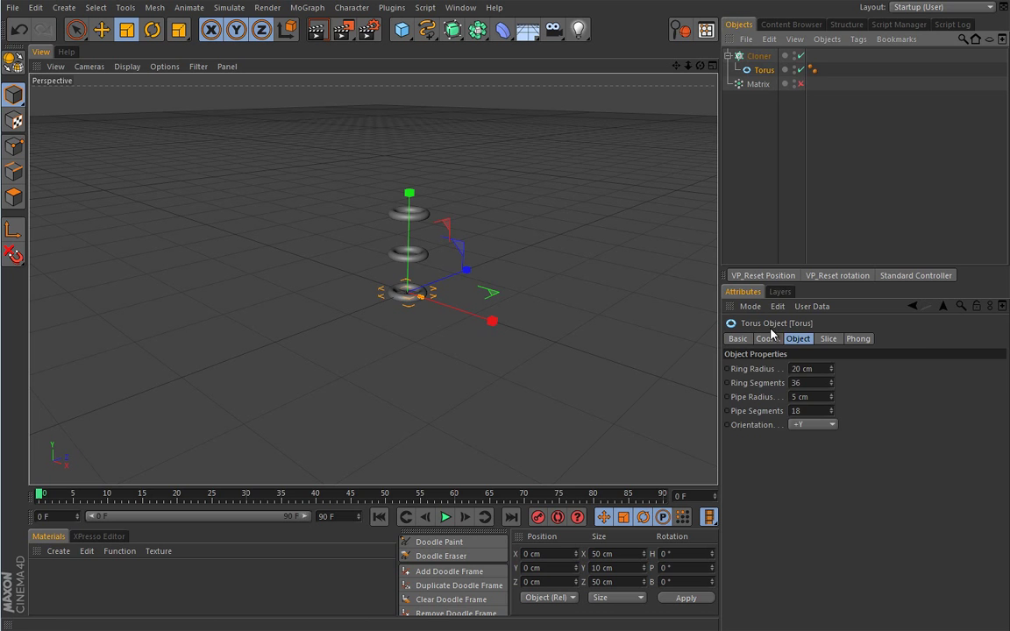
# Set the Cloner to Radial mode with Count 10 and Radius 100 cm.
pyautogui.click(758, 55)
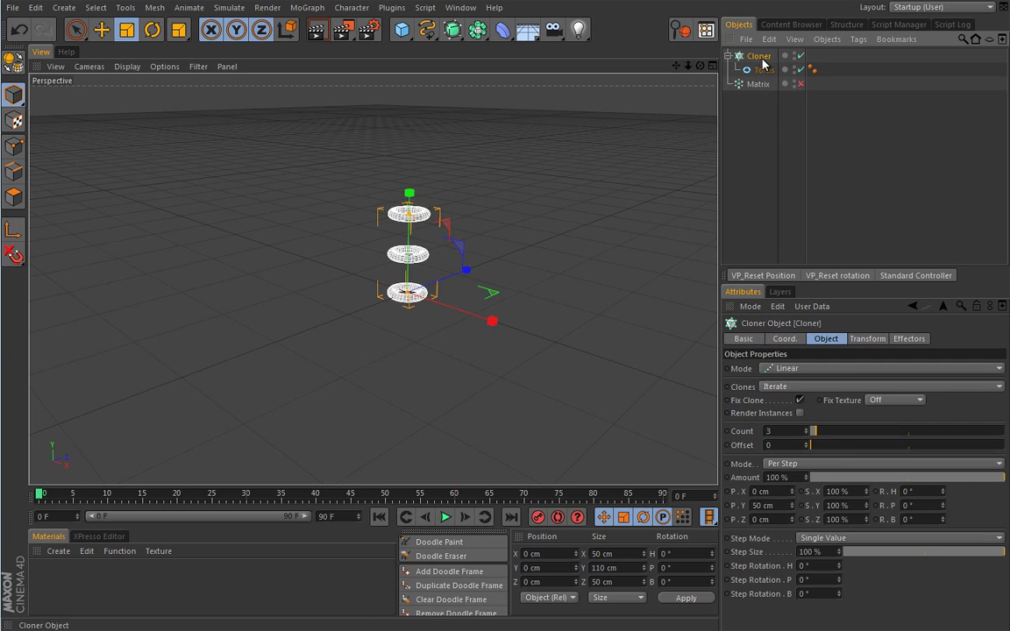
pyautogui.click(789, 368)
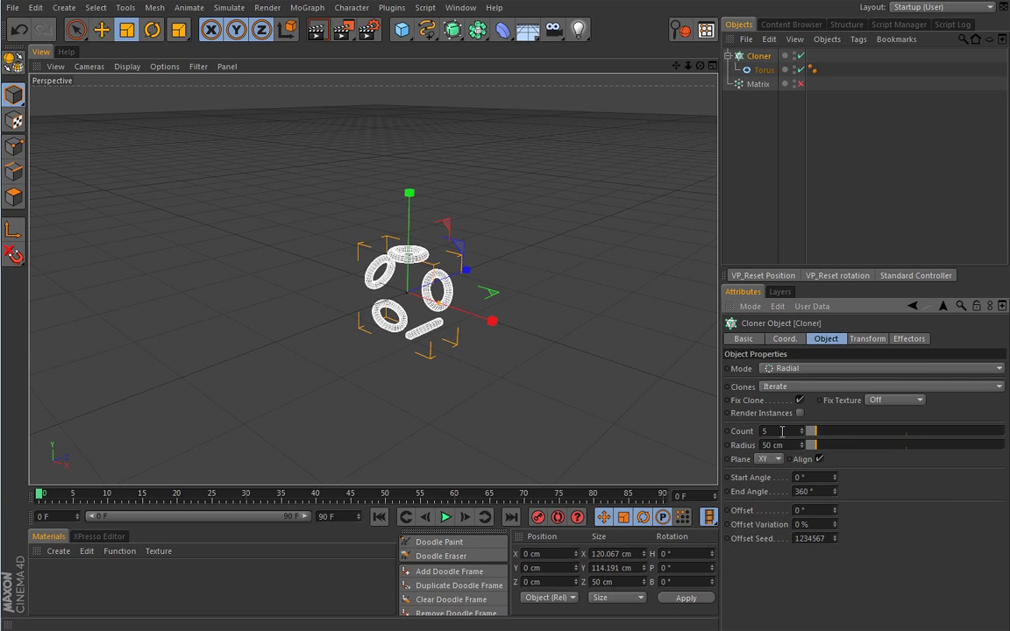
pyautogui.doubleClick(781, 431)
pyautogui.write('10')
pyautogui.press('Tab')
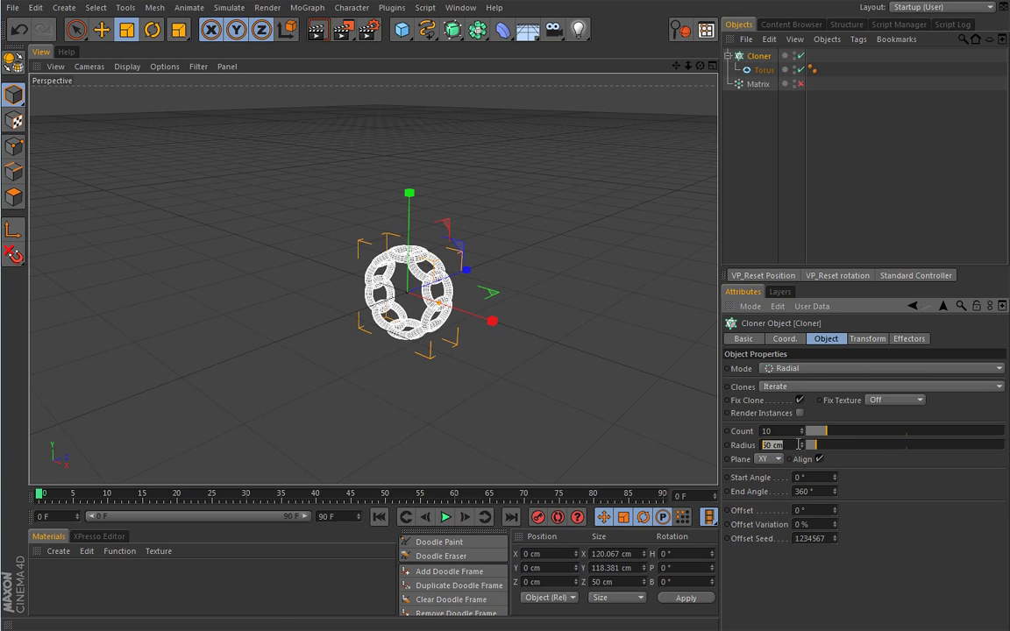
pyautogui.write('100')
pyautogui.press('Return')
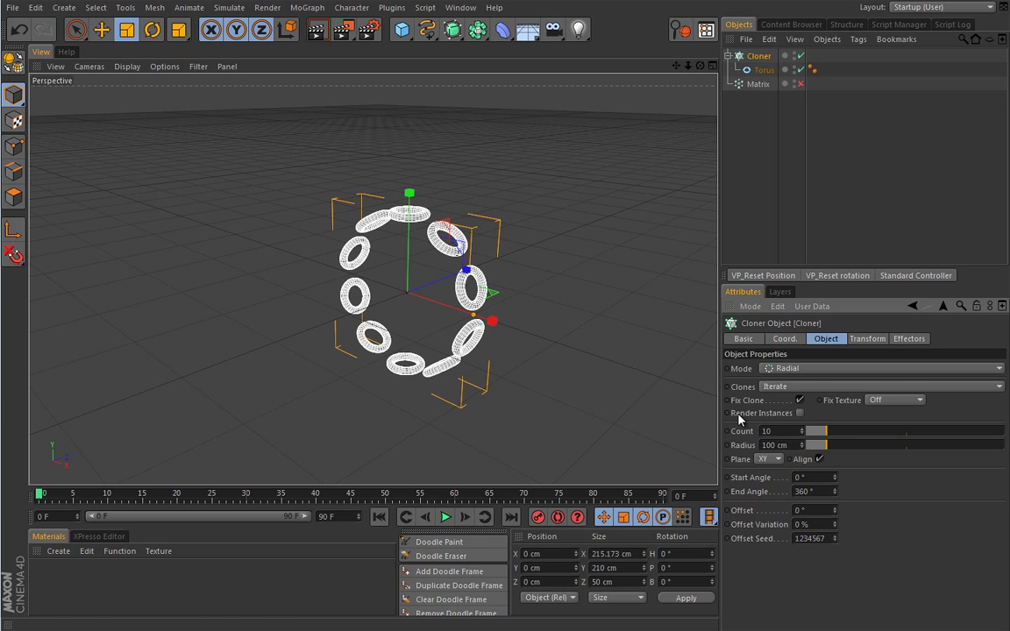
pyautogui.moveTo(412, 387)
pyautogui.keyDown('alt'); pyautogui.mouseDown()
pyautogui.moveTo(390, 383)
pyautogui.moveTo(395, 408)
pyautogui.moveTo(490, 335)
pyautogui.mouseUp(); pyautogui.keyUp('alt')
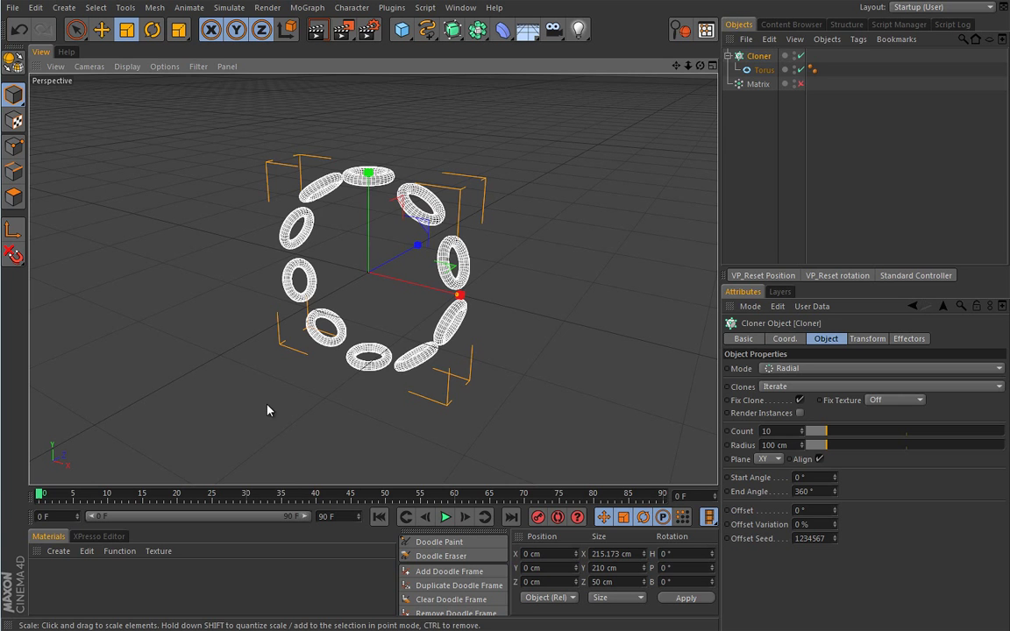
# Create an orange material 'Mat' with specular off and apply it to the Cloner.
pyautogui.doubleClick(64, 582)
pyautogui.doubleClick(45, 578)
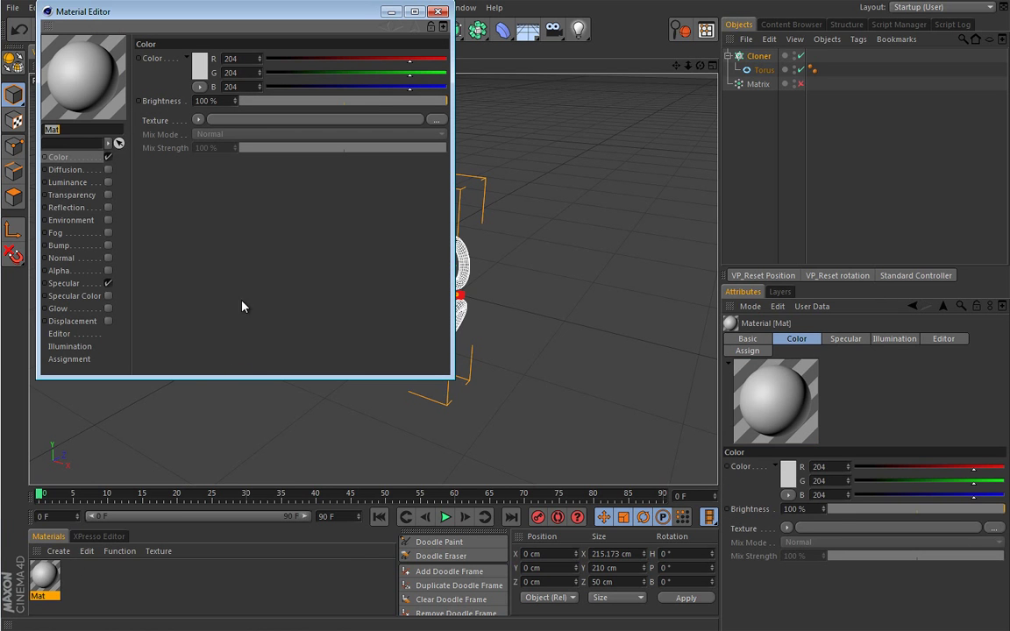
pyautogui.click(109, 282)
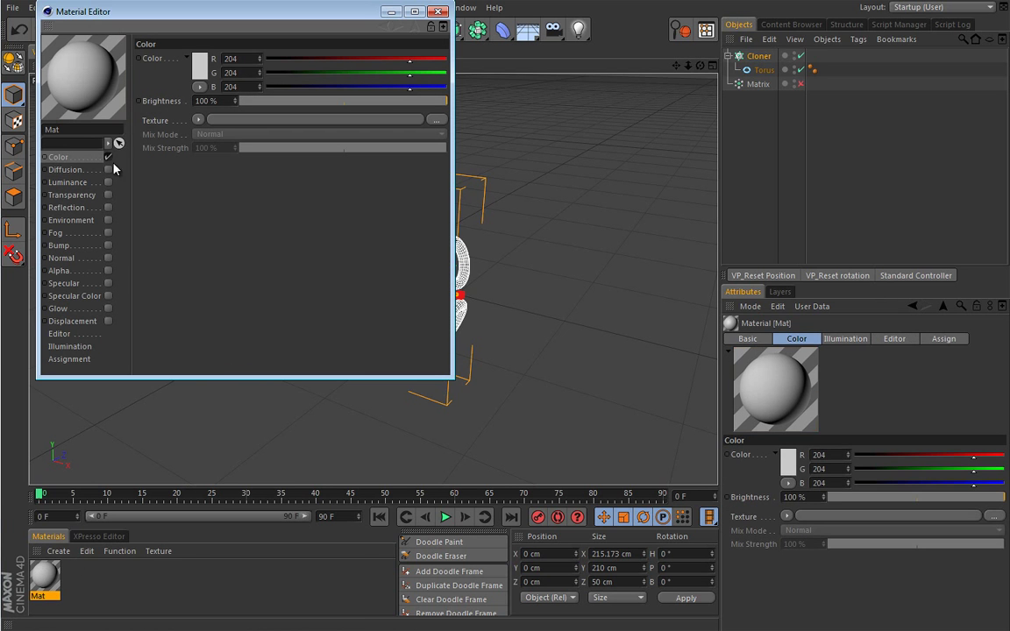
pyautogui.click(199, 66)
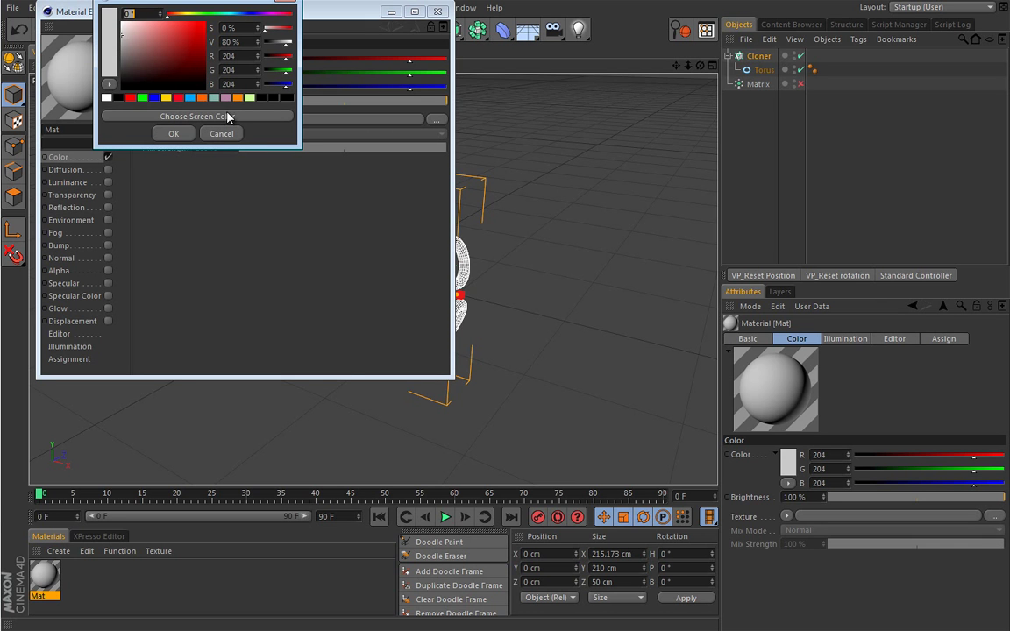
pyautogui.click(202, 98)
pyautogui.click(173, 134)
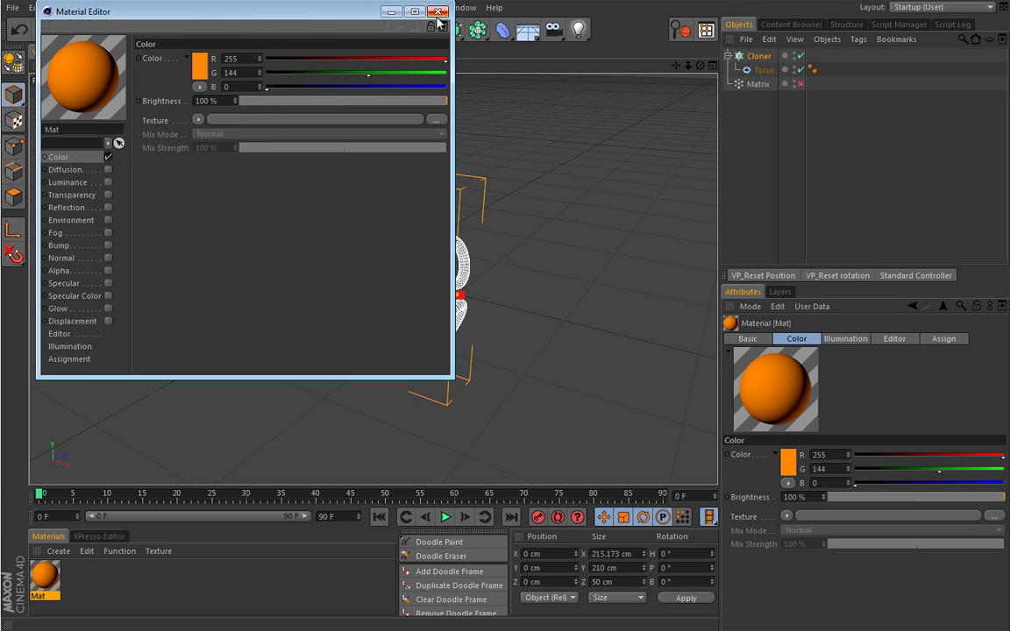
pyautogui.click(391, 12)
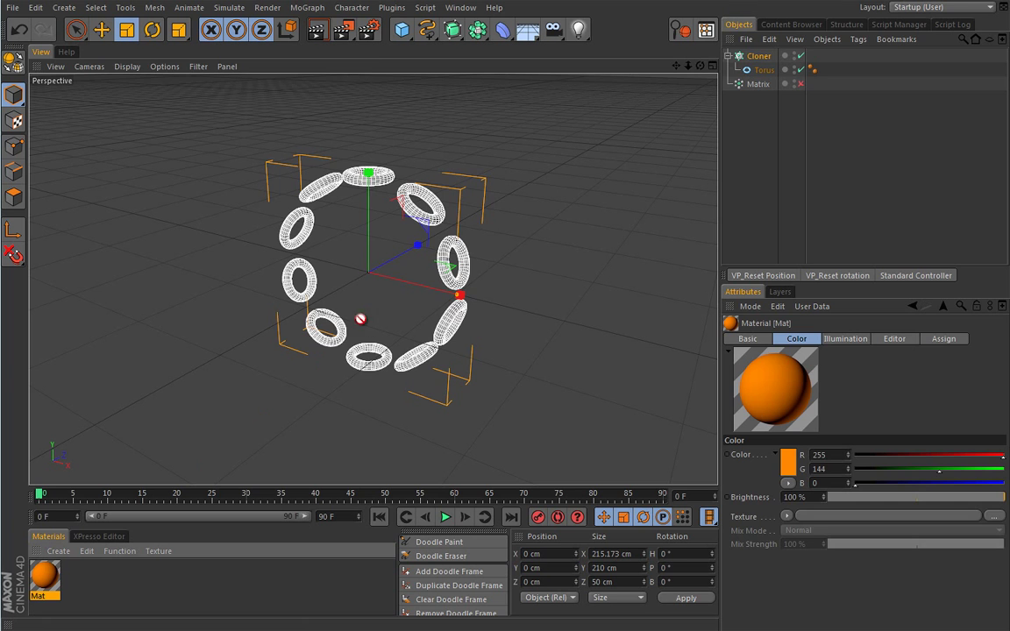
pyautogui.moveTo(204, 469); pyautogui.dragTo(361, 364)
pyautogui.click(749, 123)
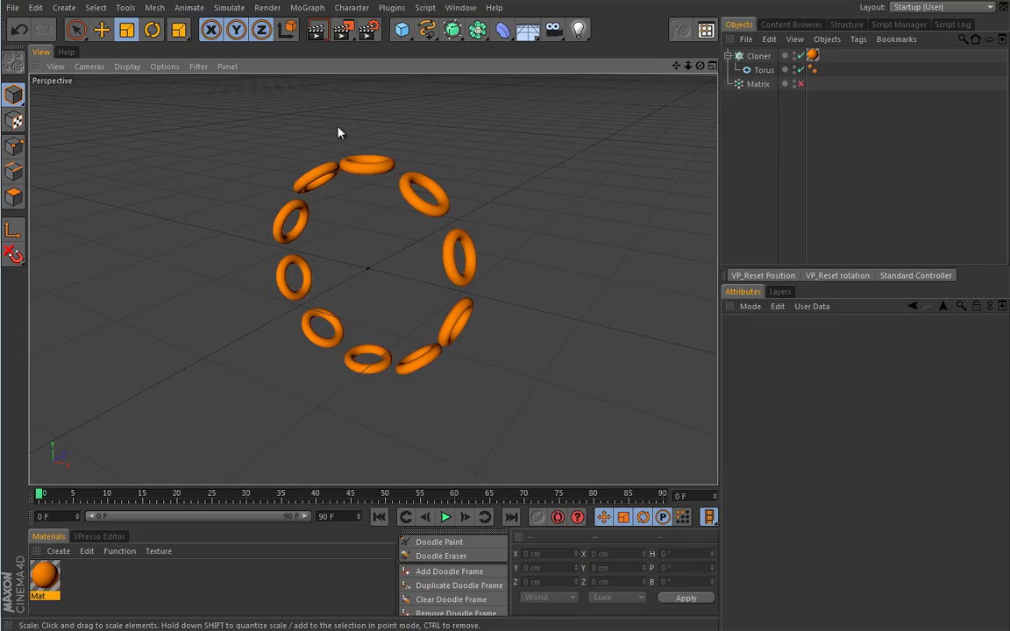
# Group the Cloner under a new Null with Alt+G and collapse its hierarchy.
pyautogui.click(759, 58)
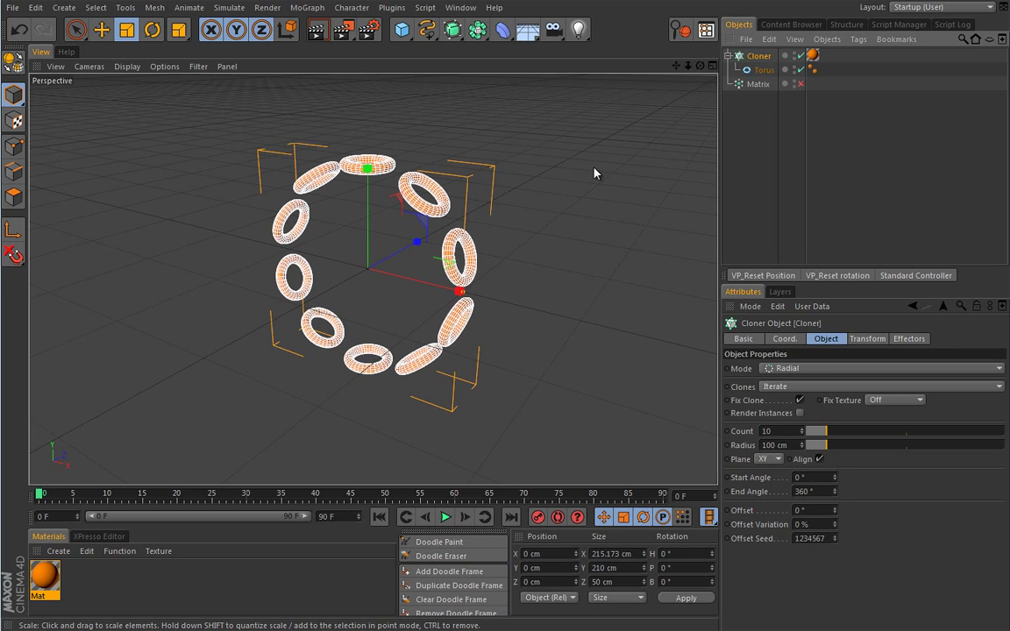
pyautogui.hotkey('alt', 'g')
pyautogui.click(728, 56)
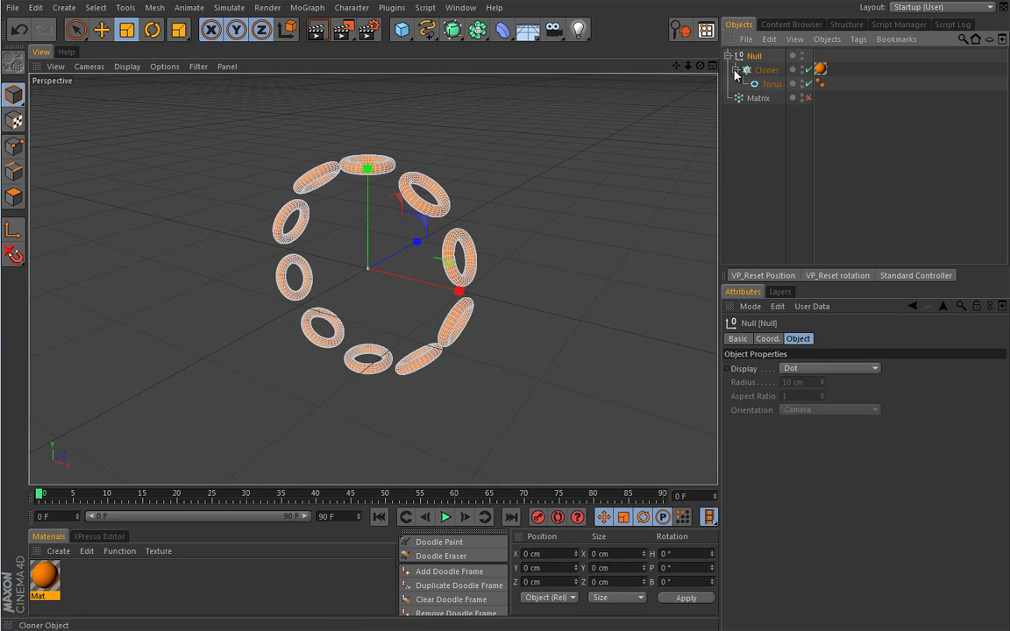
pyautogui.click(735, 70)
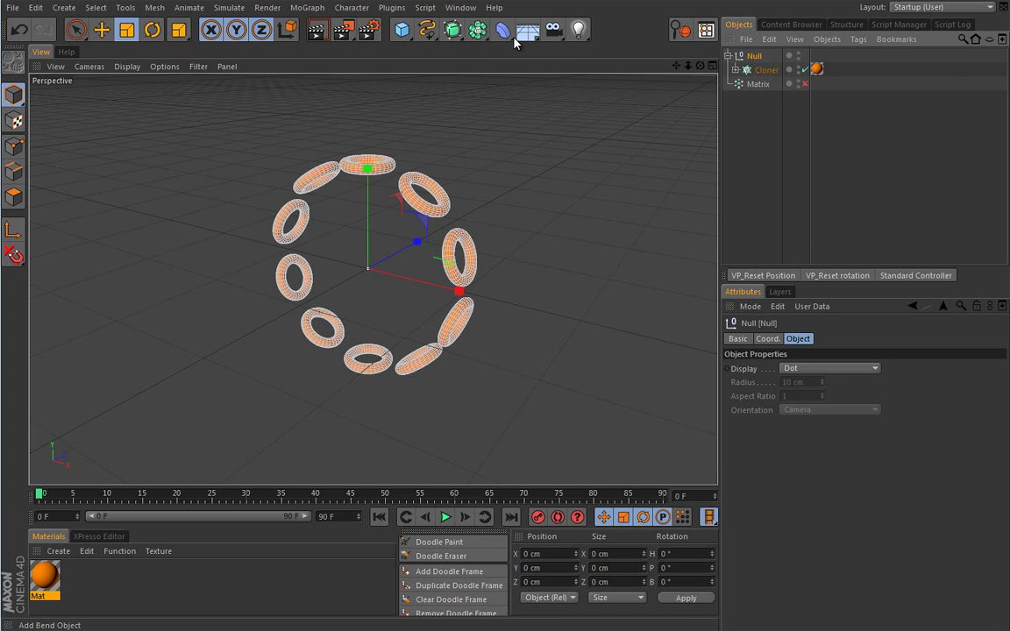
# Nest a new Twist deformer inside the Null beside the Cloner and test its Angle.
pyautogui.click(504, 35)
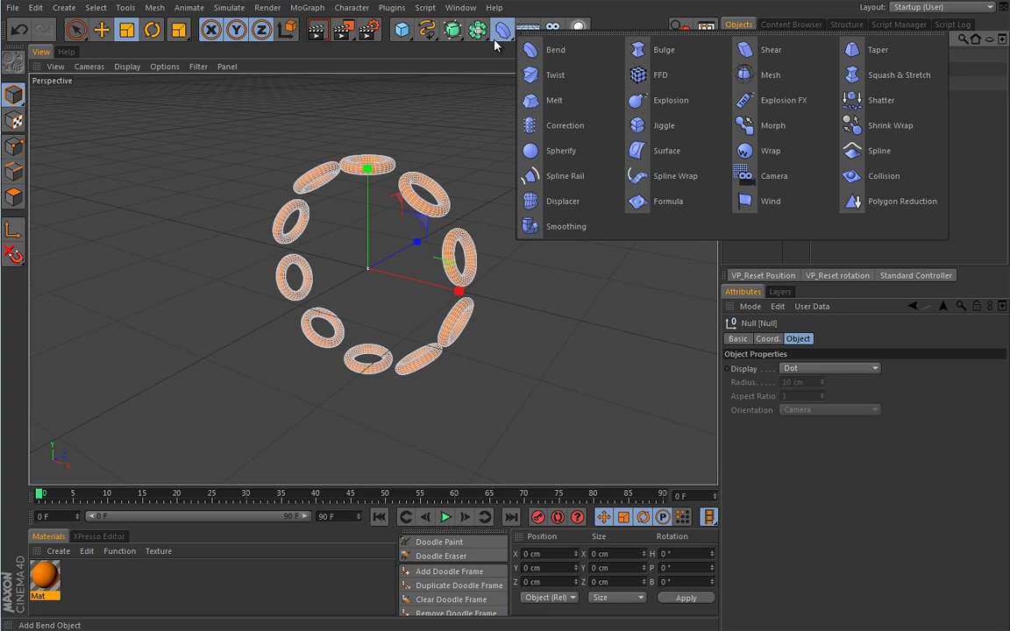
pyautogui.click(545, 77)
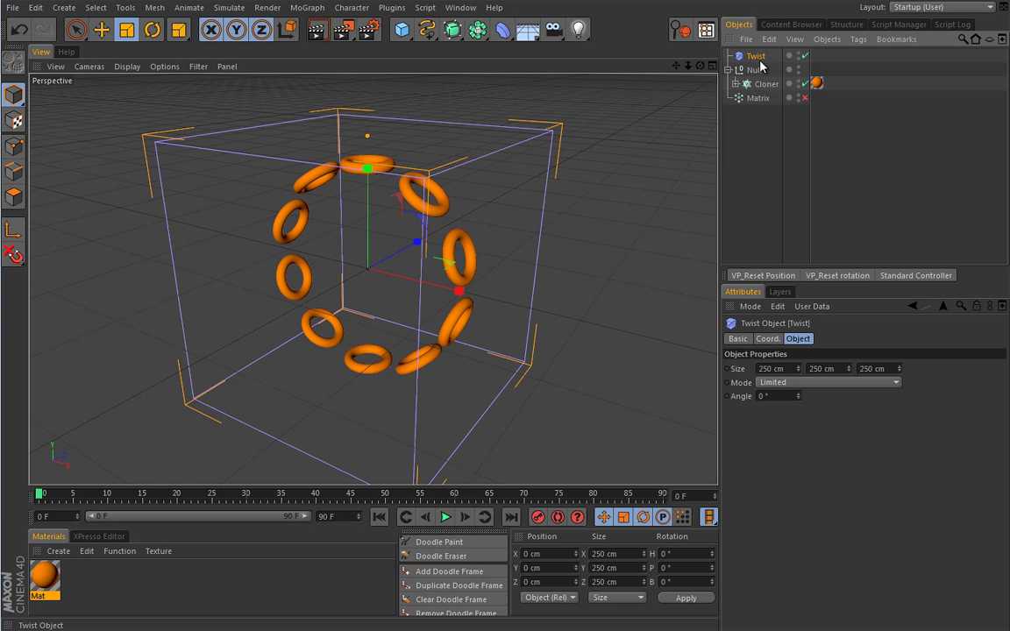
pyautogui.moveTo(764, 81); pyautogui.dragTo(769, 72)
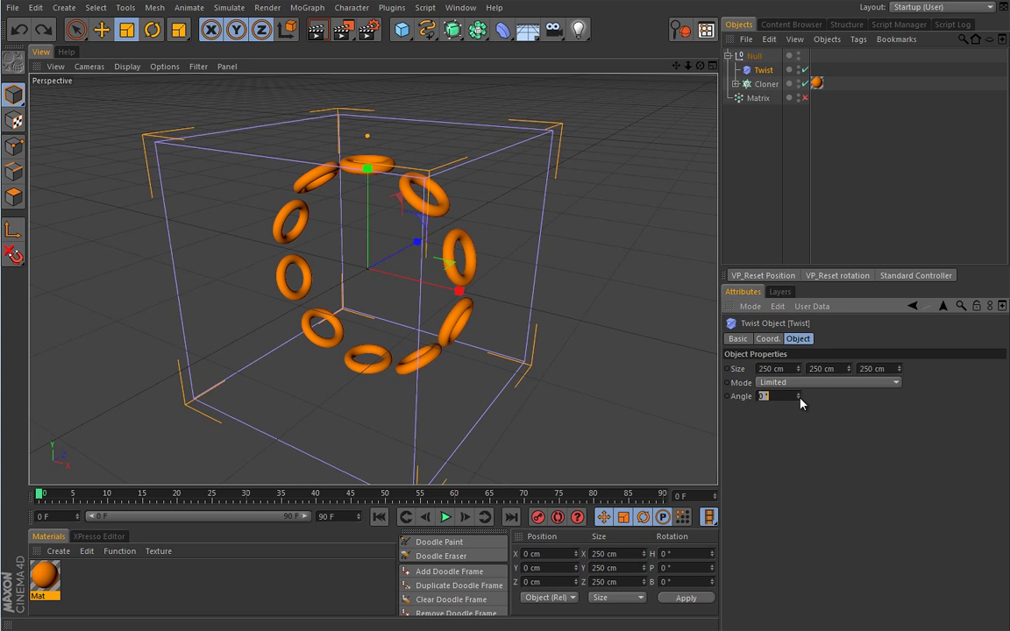
pyautogui.moveTo(799, 399)
pyautogui.mouseDown()
pyautogui.moveTo(800, 238)
pyautogui.moveTo(800, 251)
pyautogui.mouseUp()
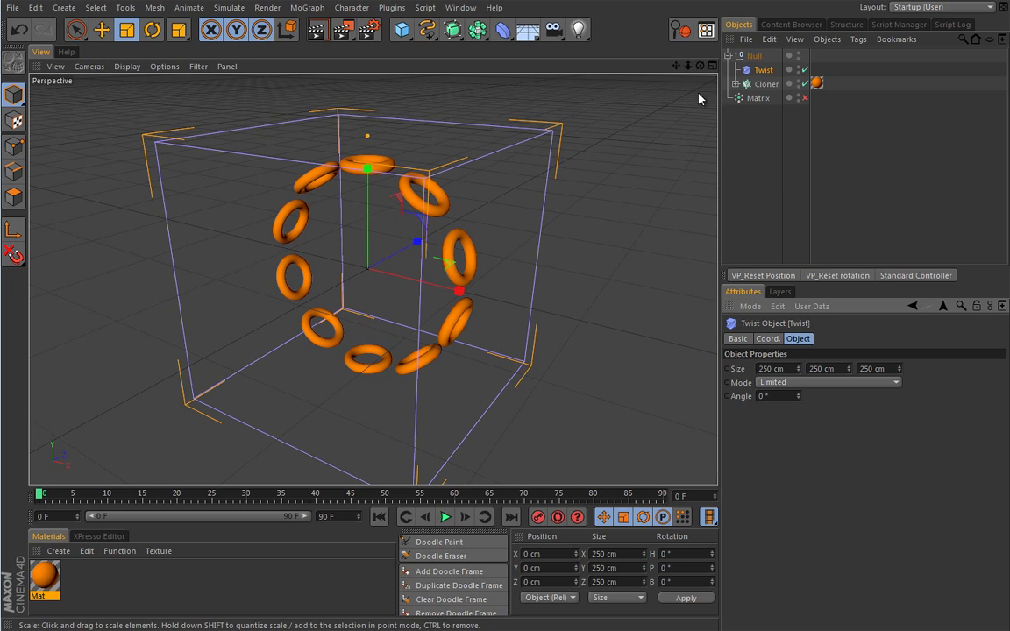
# Set the Matrix to Radial with Count 10 and Radius 100 cm, then re-enable it.
pyautogui.click(759, 84)
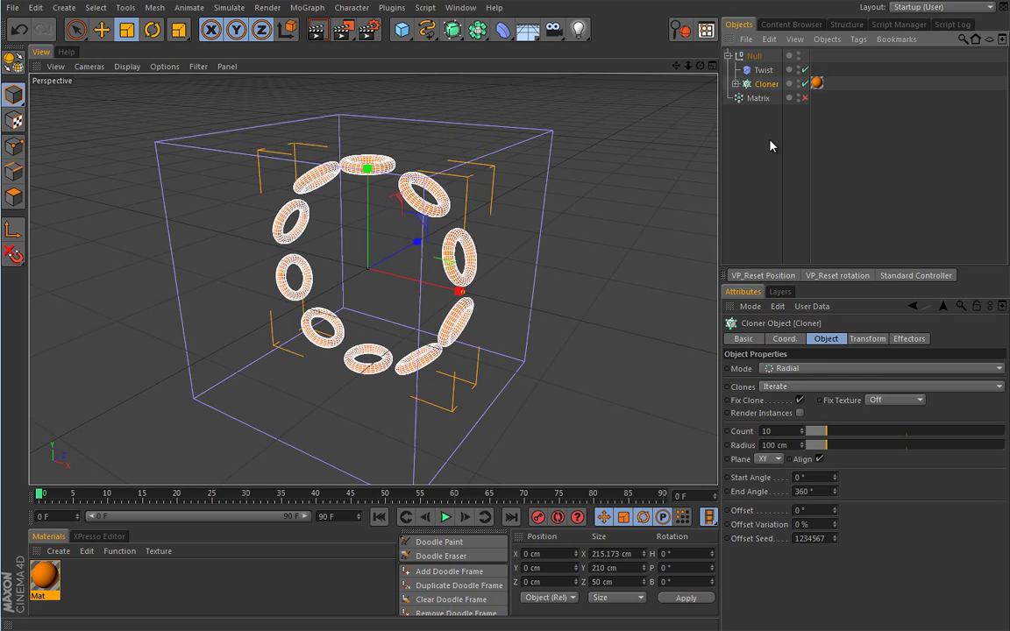
pyautogui.click(779, 99)
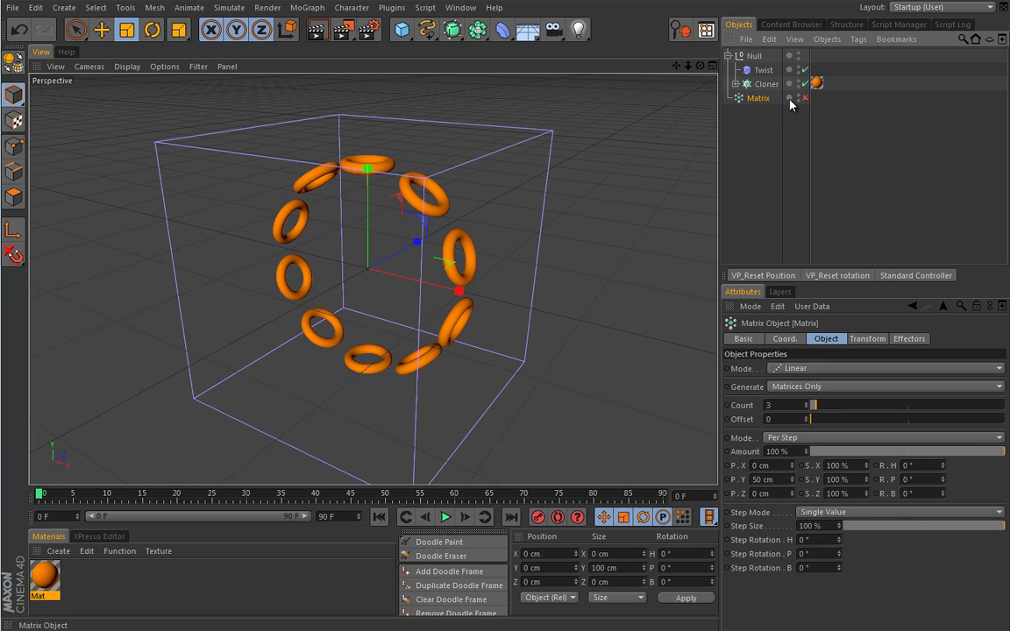
pyautogui.click(789, 368)
pyautogui.click(794, 396)
pyautogui.doubleClick(780, 405)
pyautogui.write('10')
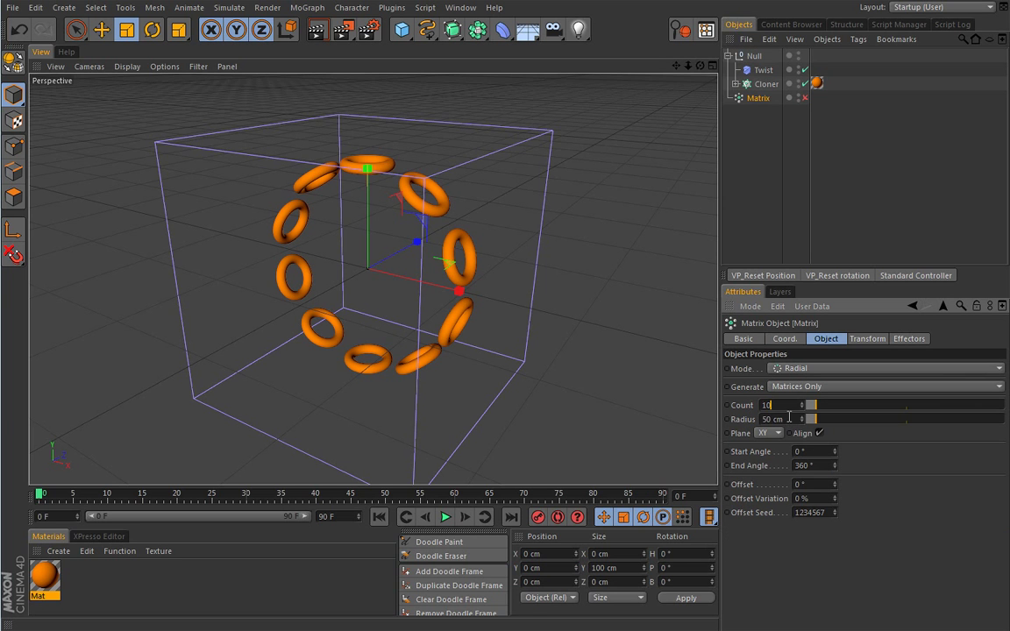
pyautogui.doubleClick(781, 418)
pyautogui.write('100')
pyautogui.press('Return')
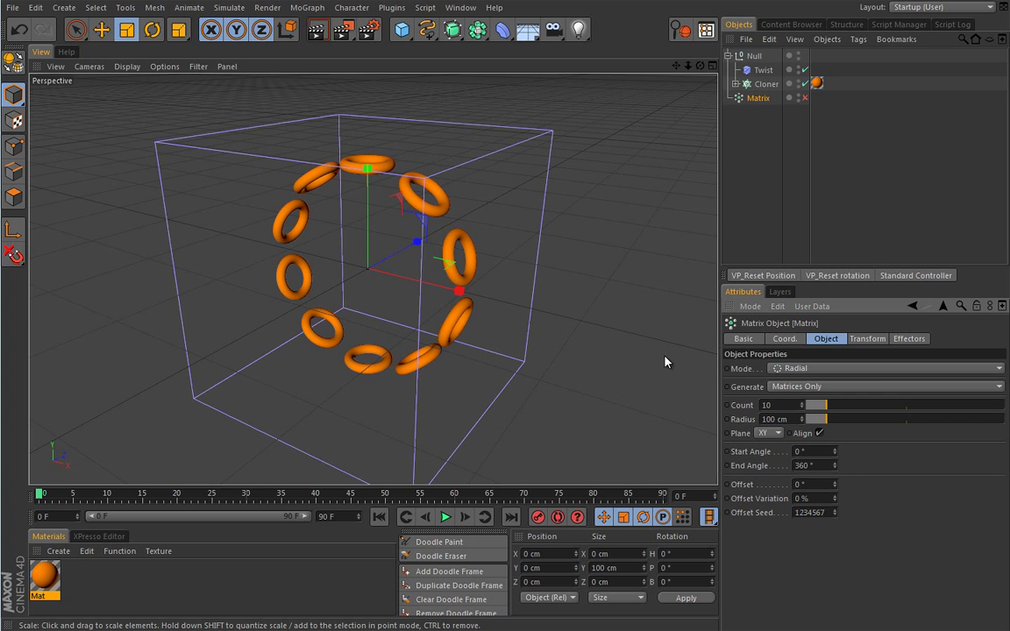
pyautogui.click(805, 97)
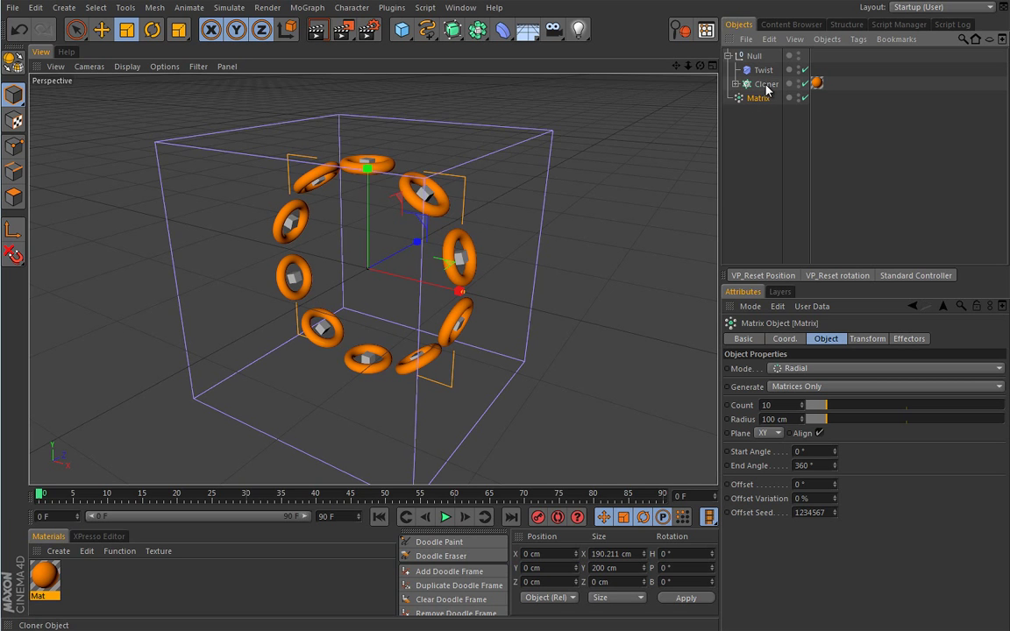
# Expand the Cloner and switch its Mode from Radial to Object.
pyautogui.click(736, 83)
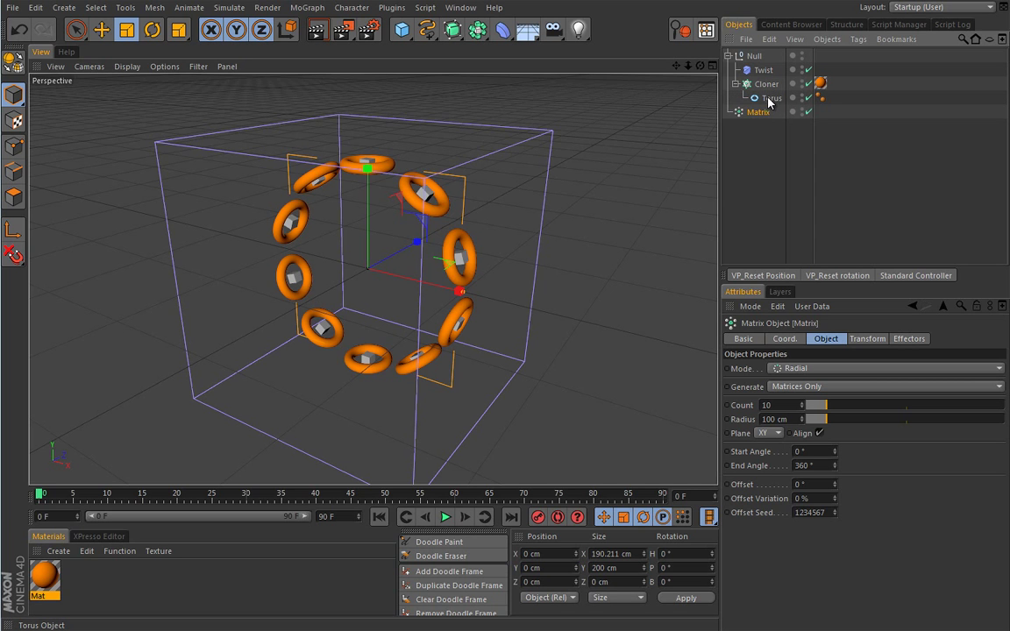
pyautogui.click(766, 84)
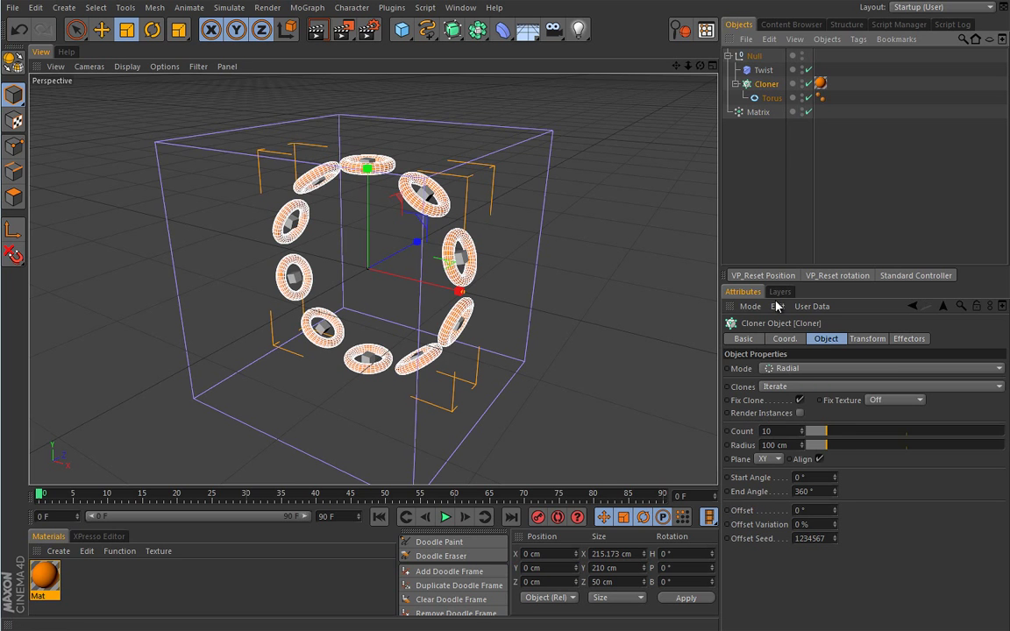
pyautogui.click(781, 369)
pyautogui.click(783, 384)
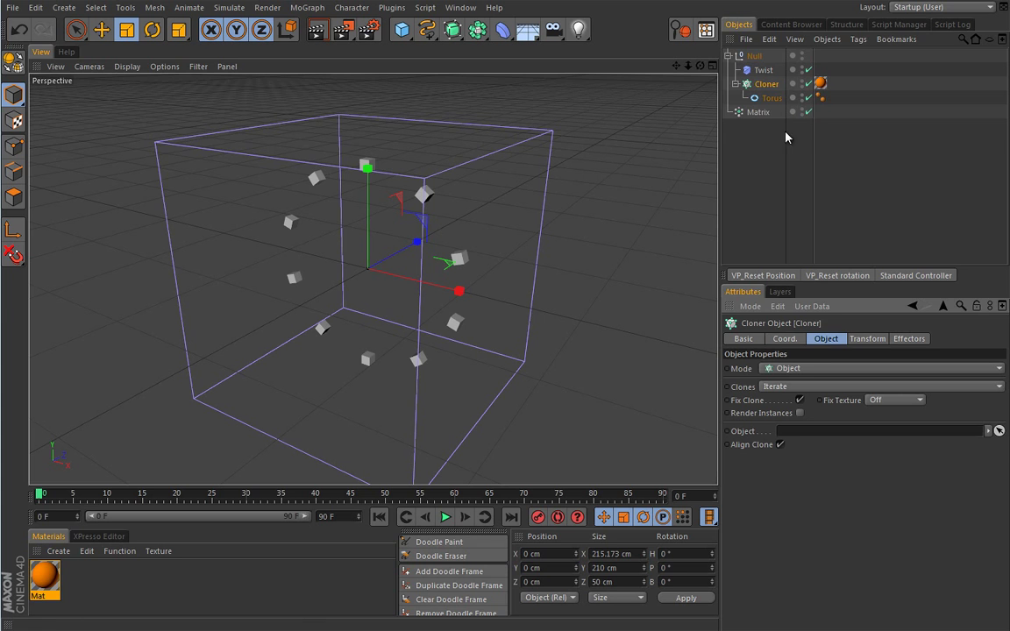
# Link the Matrix into the Cloner's Object field so the tori sit on its points.
pyautogui.moveTo(767, 112); pyautogui.dragTo(796, 436)
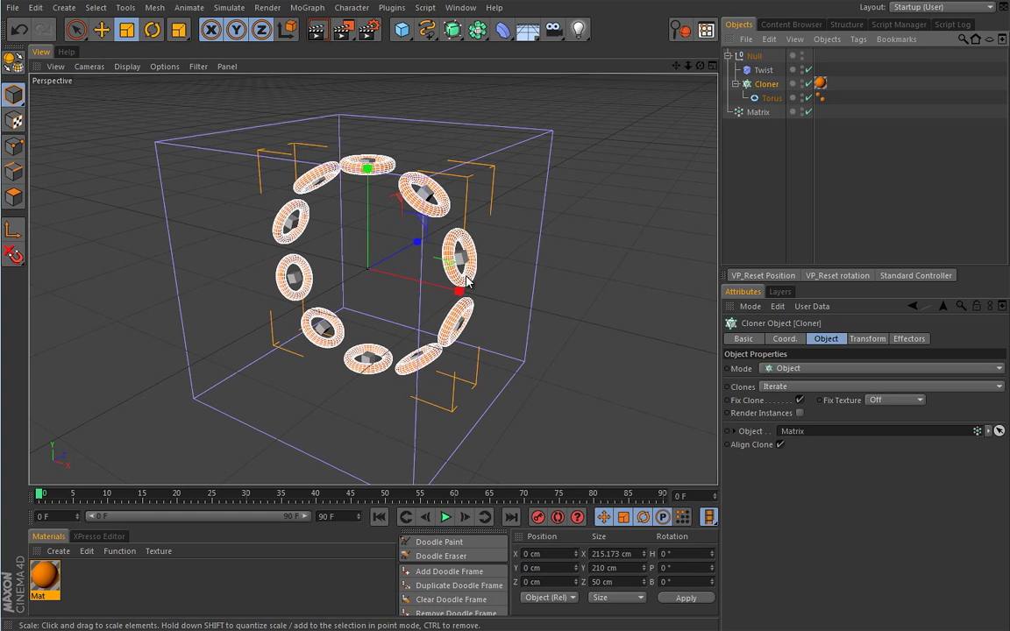
pyautogui.click(763, 72)
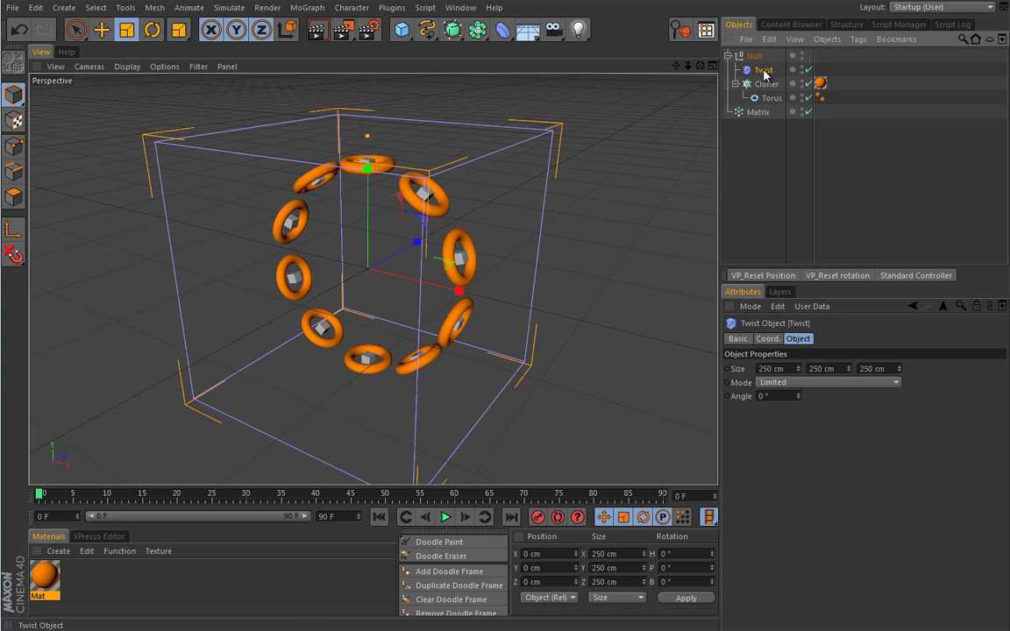
pyautogui.moveTo(798, 396)
pyautogui.mouseDown()
pyautogui.moveTo(805, 269)
pyautogui.moveTo(804, 308)
pyautogui.moveTo(818, 278)
pyautogui.mouseUp()
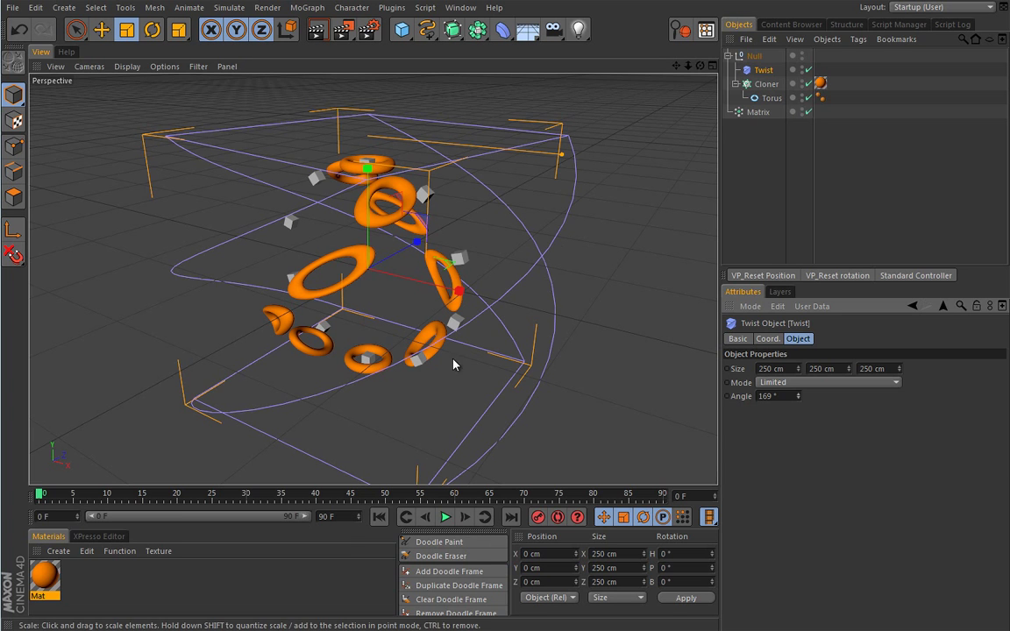
pyautogui.doubleClick(788, 396)
pyautogui.write('0')
pyautogui.press('Return')
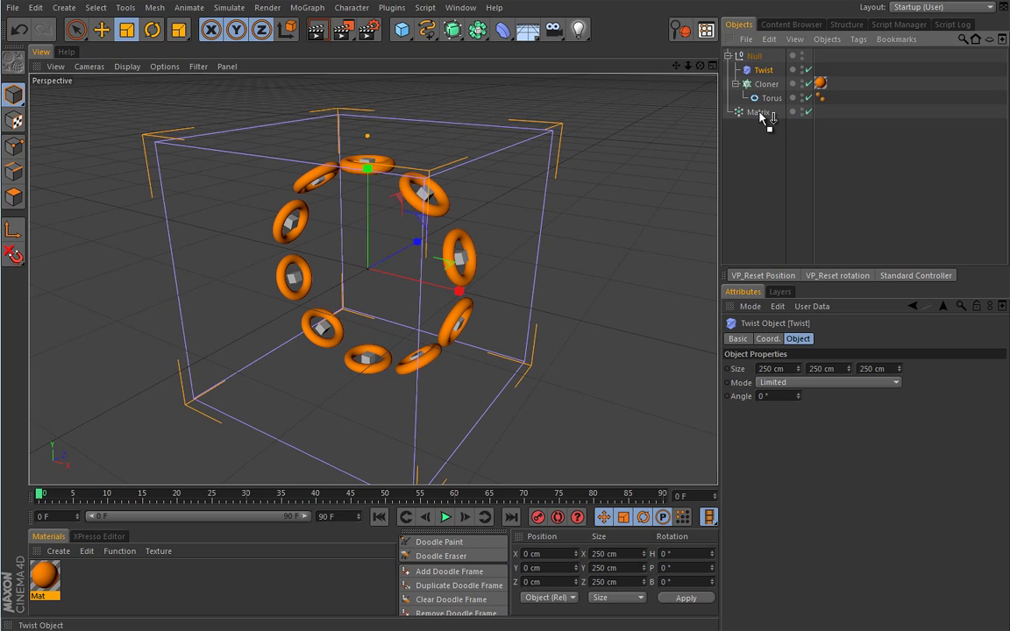
# Nest the Twist deformer under the Matrix and twist it to 222° so the tori spiral.
pyautogui.moveTo(763, 69); pyautogui.dragTo(761, 116)
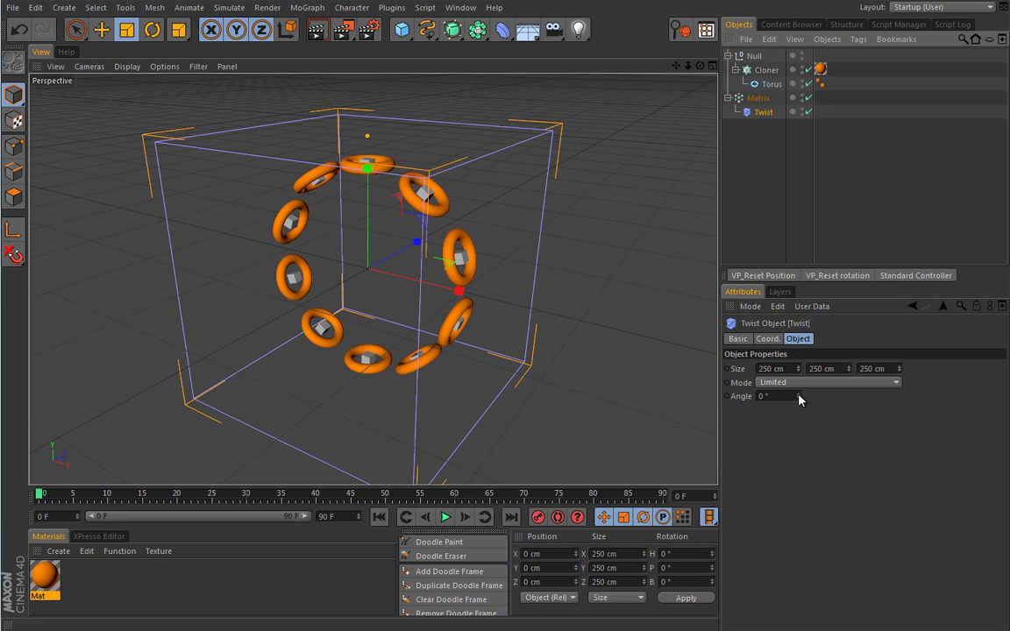
pyautogui.moveTo(798, 396); pyautogui.dragTo(813, 321)
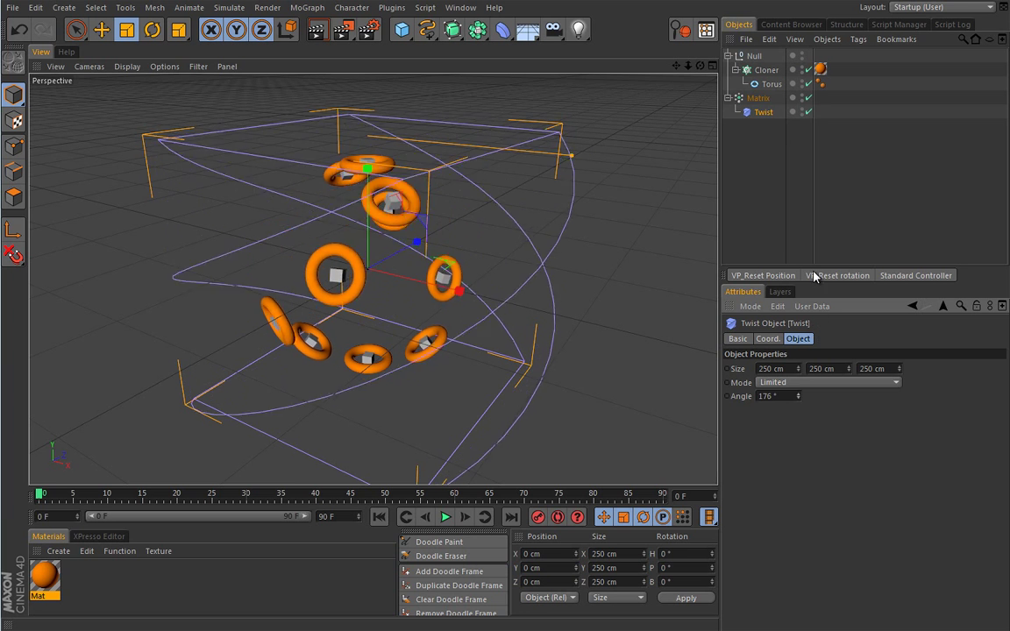
pyautogui.moveTo(814, 323); pyautogui.dragTo(816, 244)
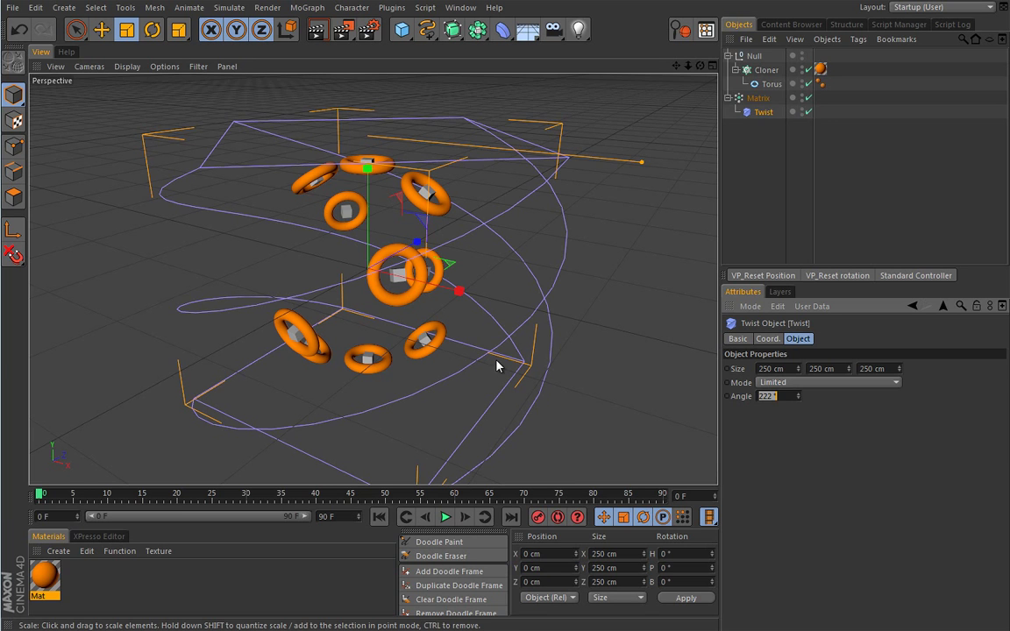
pyautogui.click(758, 97)
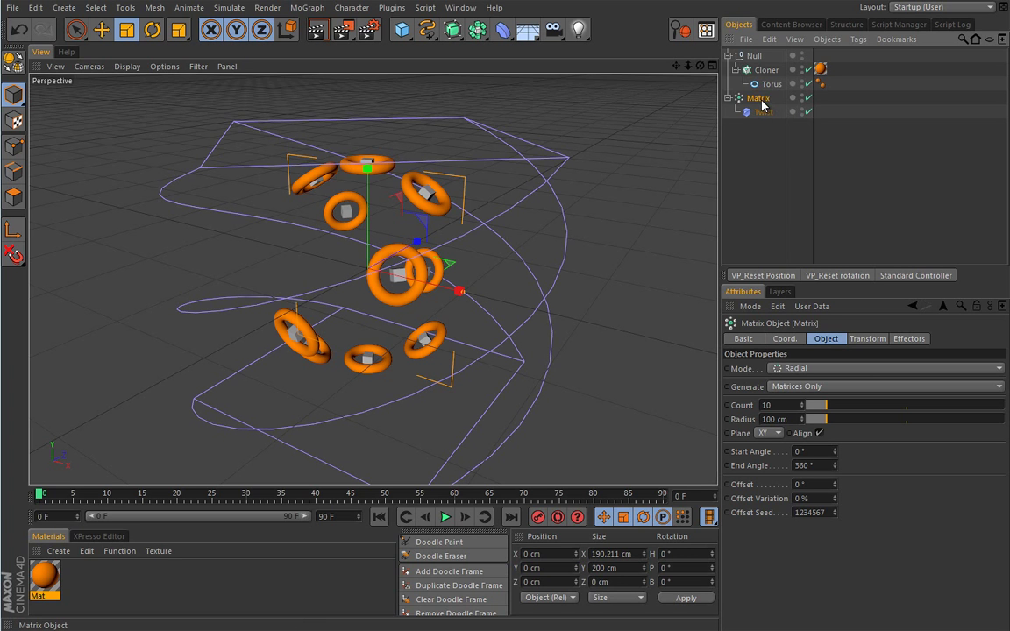
# Add a Formula effector to the Matrix's clones.
pyautogui.click(907, 339)
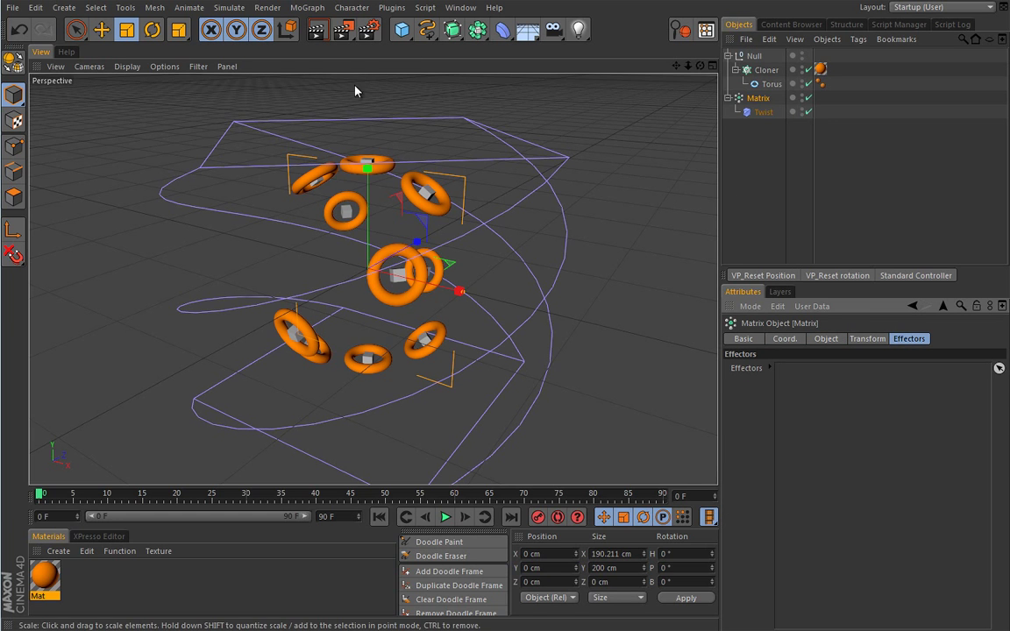
pyautogui.click(307, 7)
pyautogui.moveTo(320, 29)
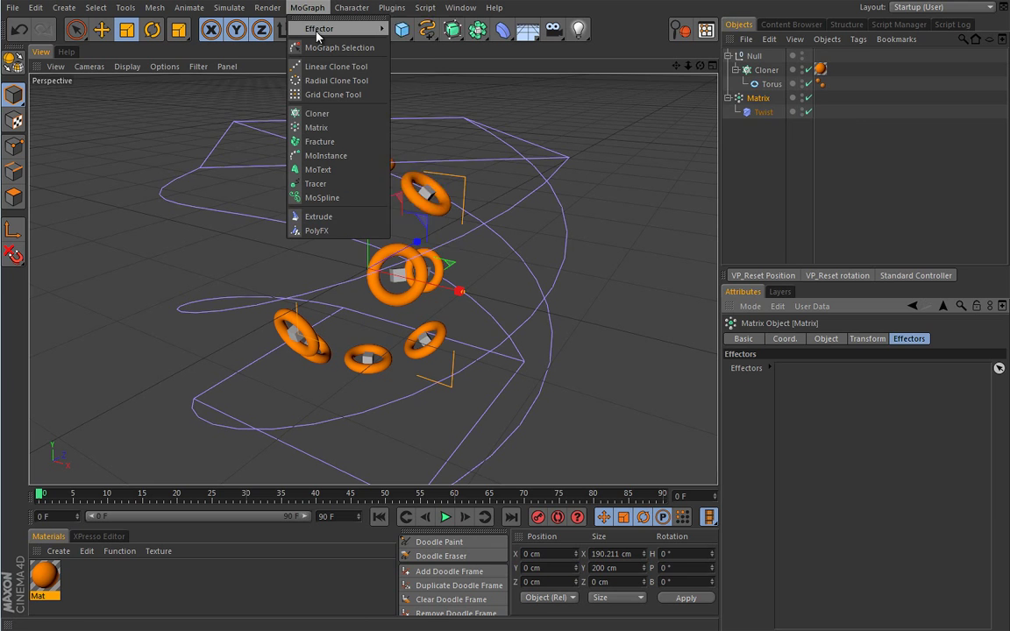
pyautogui.click(419, 95)
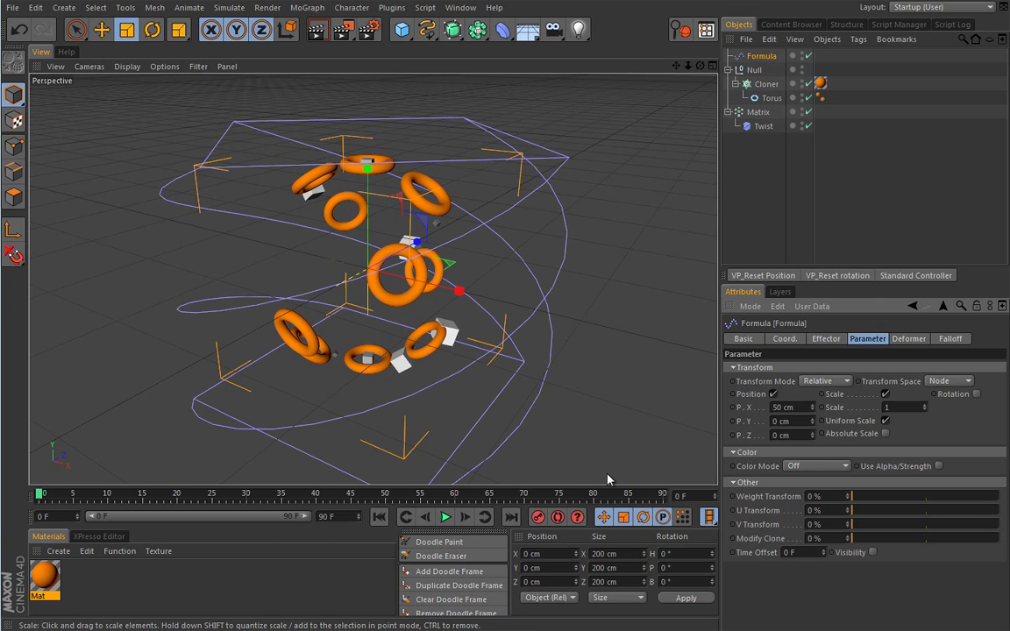
# Play the Formula animation, toggling its 50 cm X position shift off and back on.
pyautogui.click(773, 394)
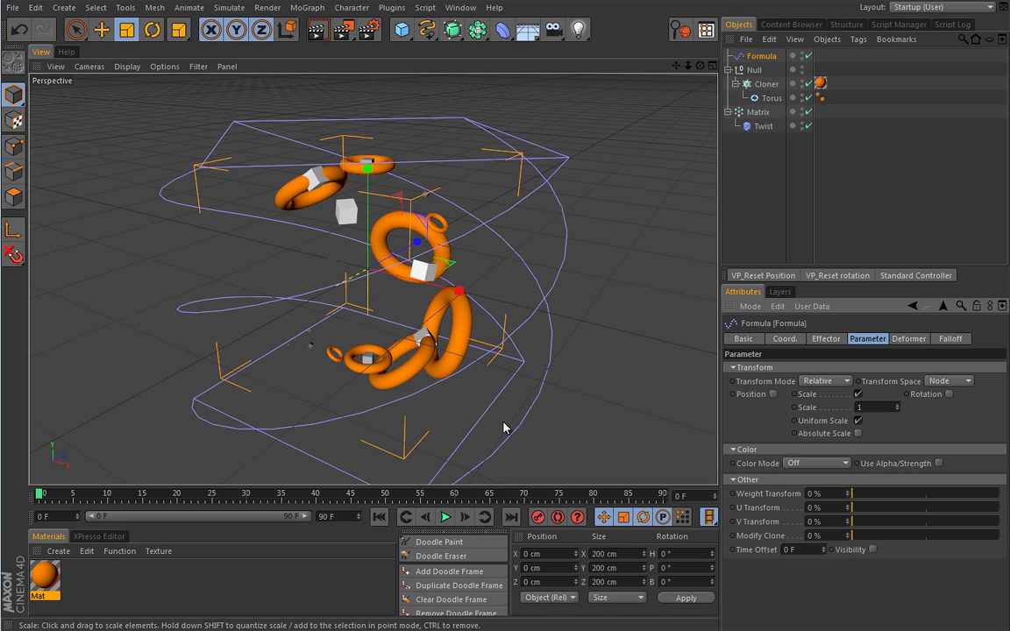
pyautogui.click(445, 518)
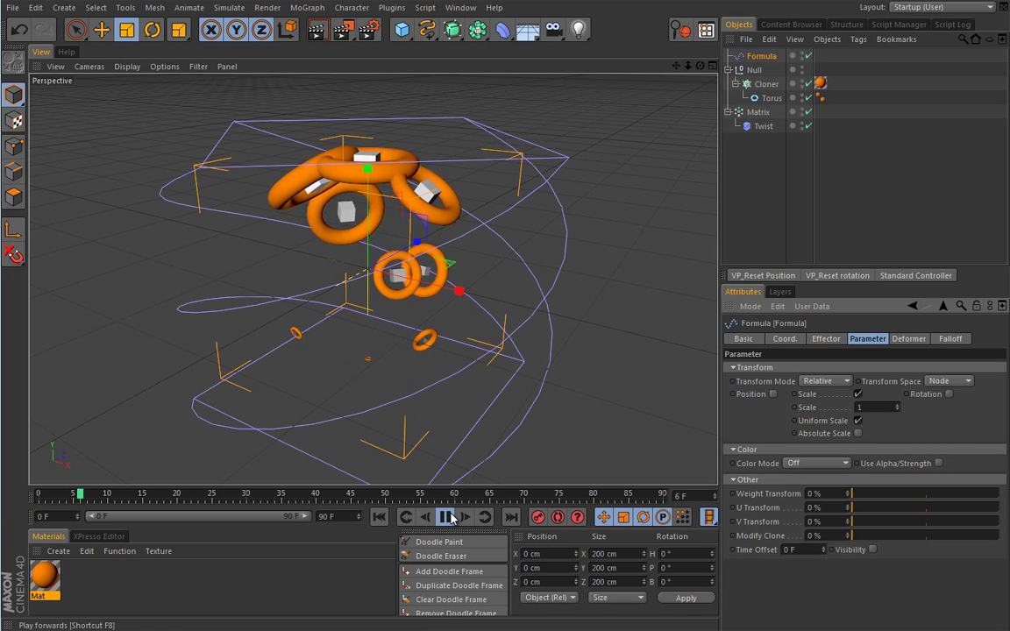
pyautogui.click(772, 394)
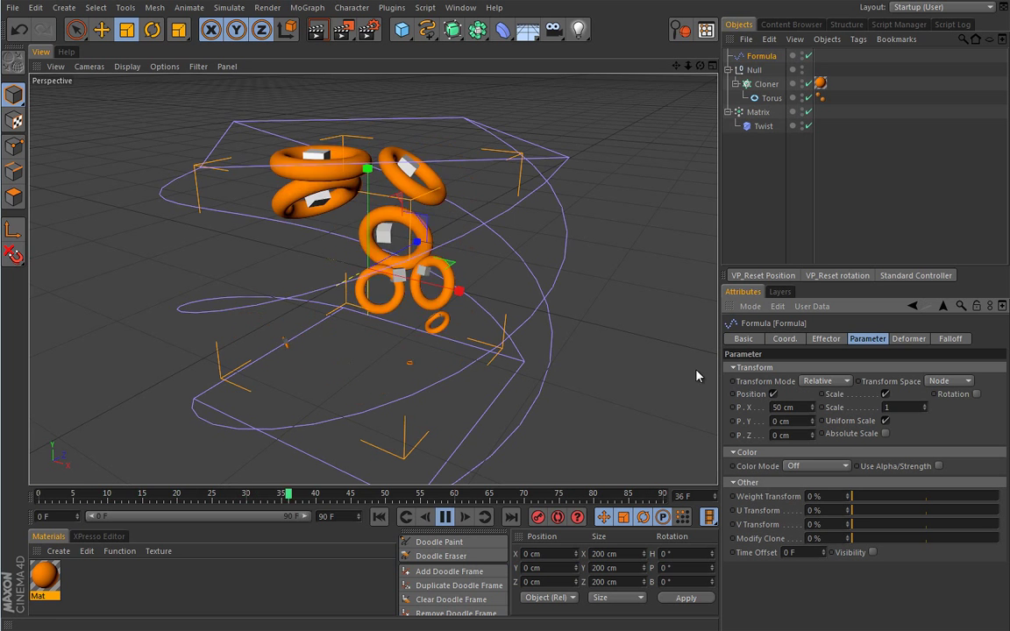
pyautogui.click(761, 127)
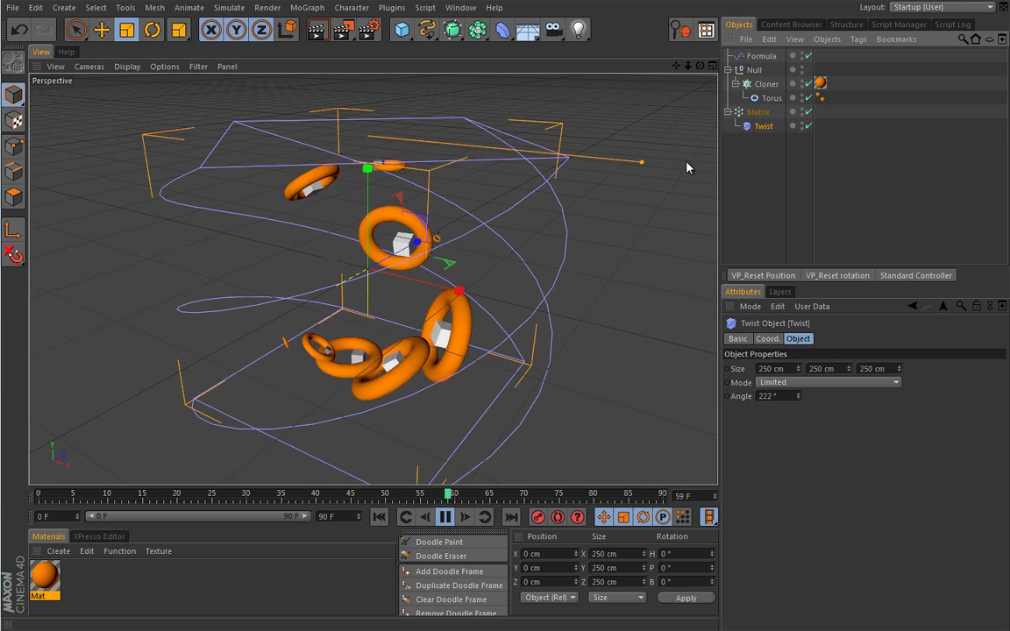
# Delete the Twist deformer and replay the tori animation from frame 0.
pyautogui.press('Delete')
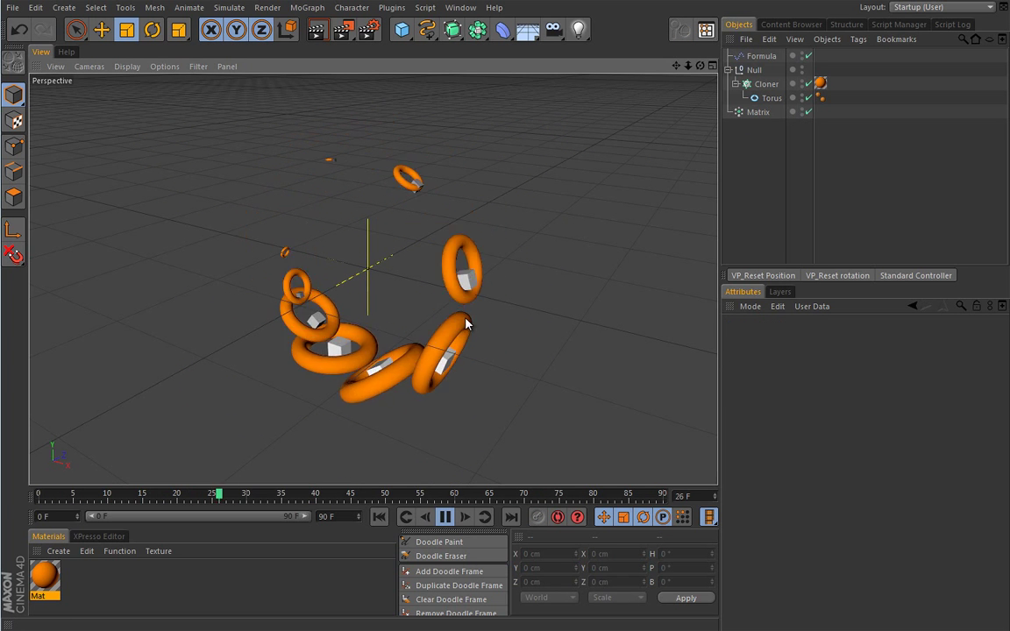
pyautogui.click(445, 517)
pyautogui.click(379, 517)
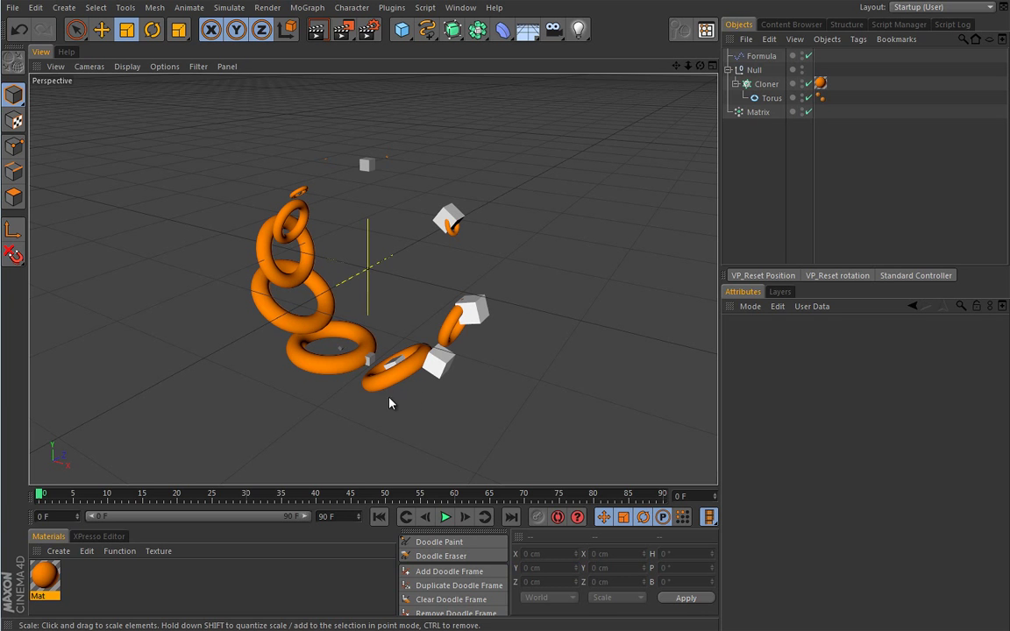
pyautogui.click(445, 518)
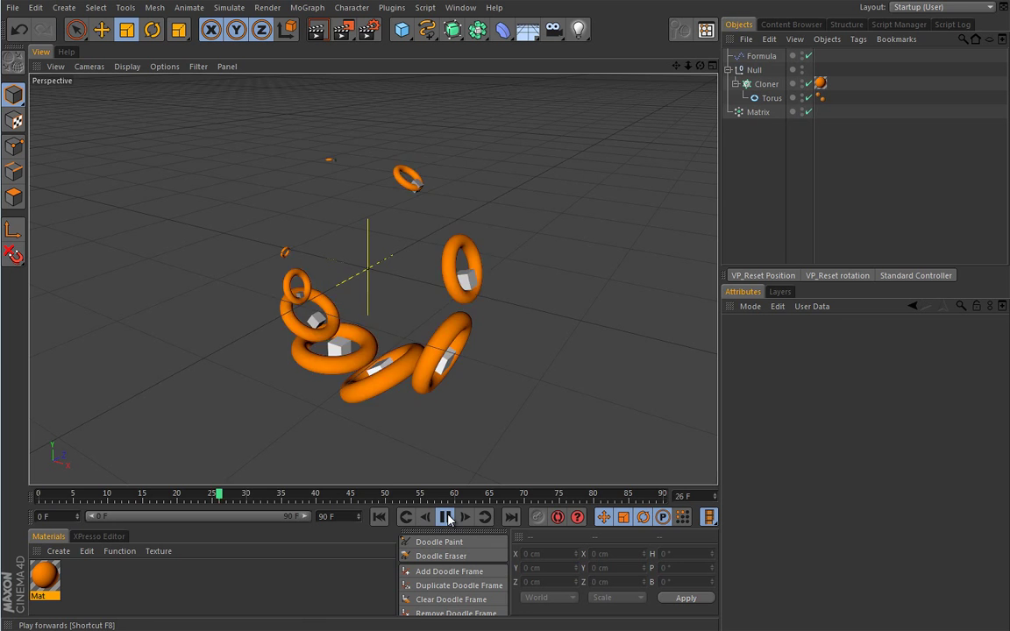
pyautogui.click(447, 518)
pyautogui.click(378, 517)
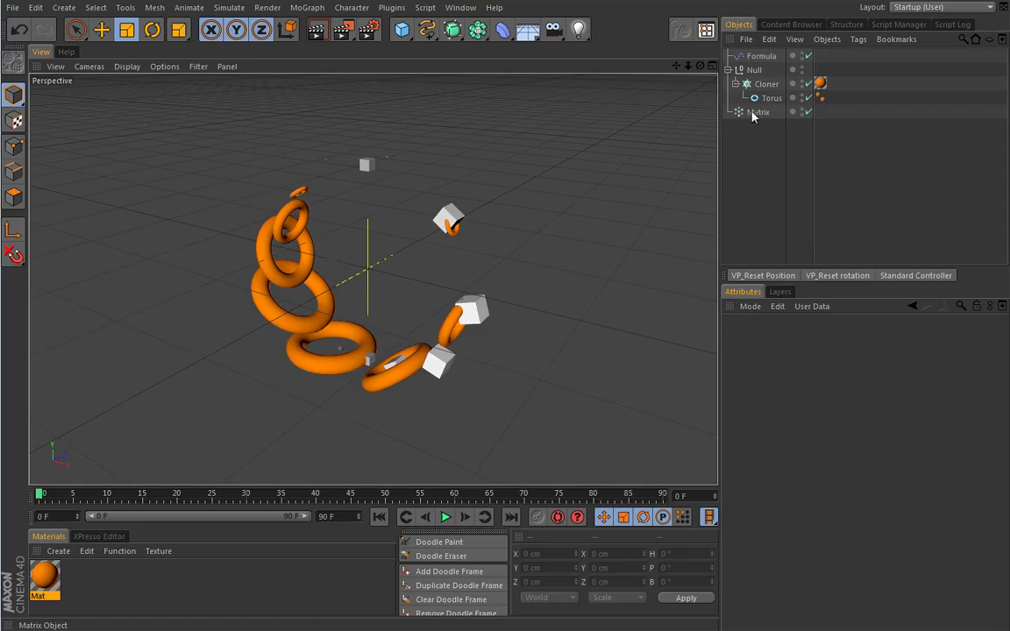
# Reorder Matrix above Formula and preview the new tori animation from frame 0.
pyautogui.moveTo(757, 112); pyautogui.dragTo(774, 88)
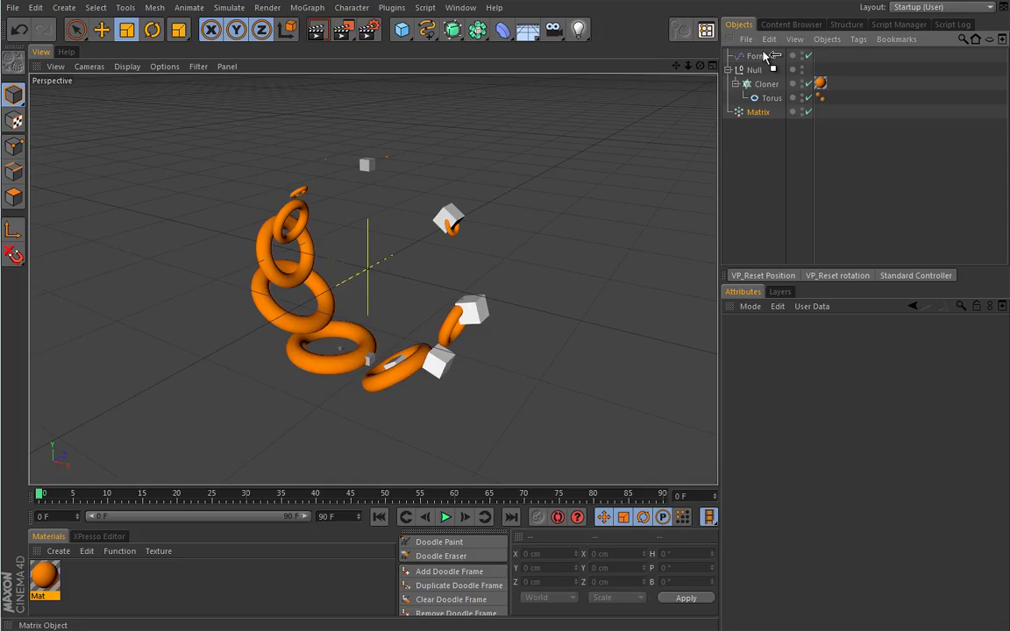
pyautogui.moveTo(765, 55); pyautogui.dragTo(759, 58)
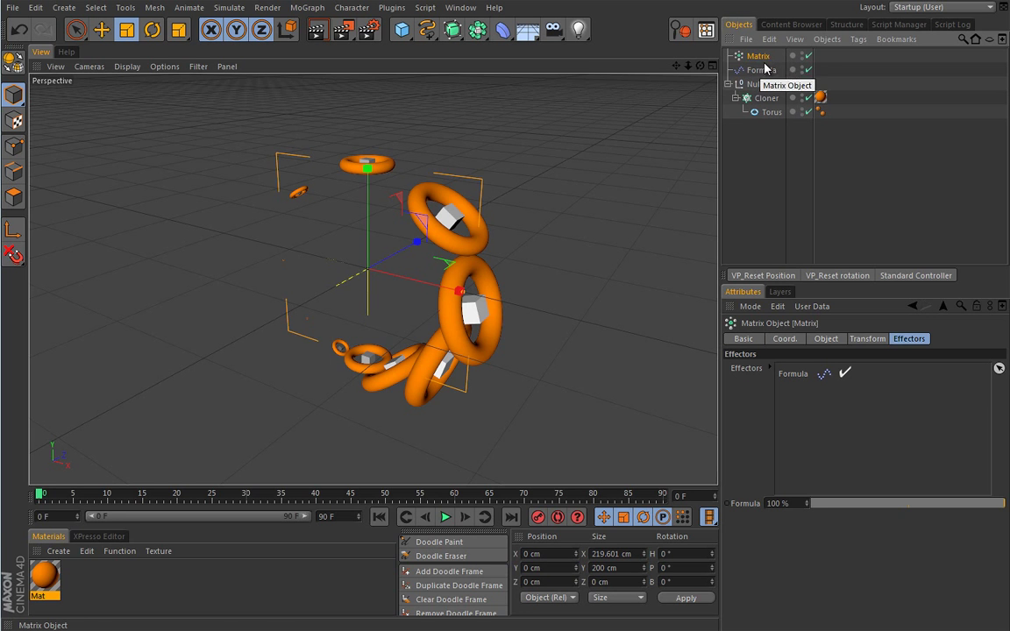
pyautogui.click(445, 517)
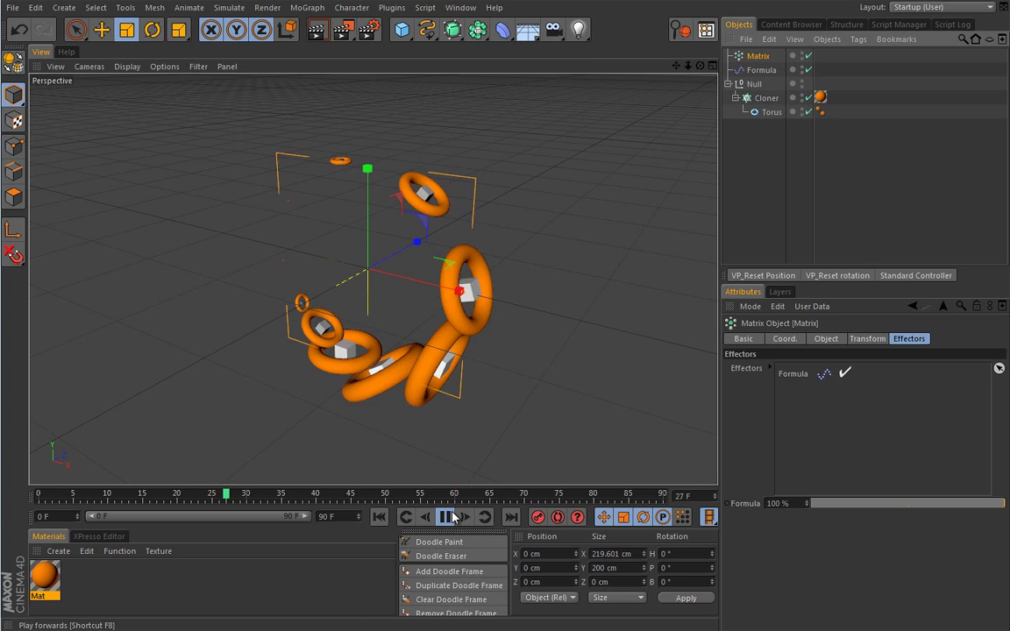
pyautogui.click(445, 517)
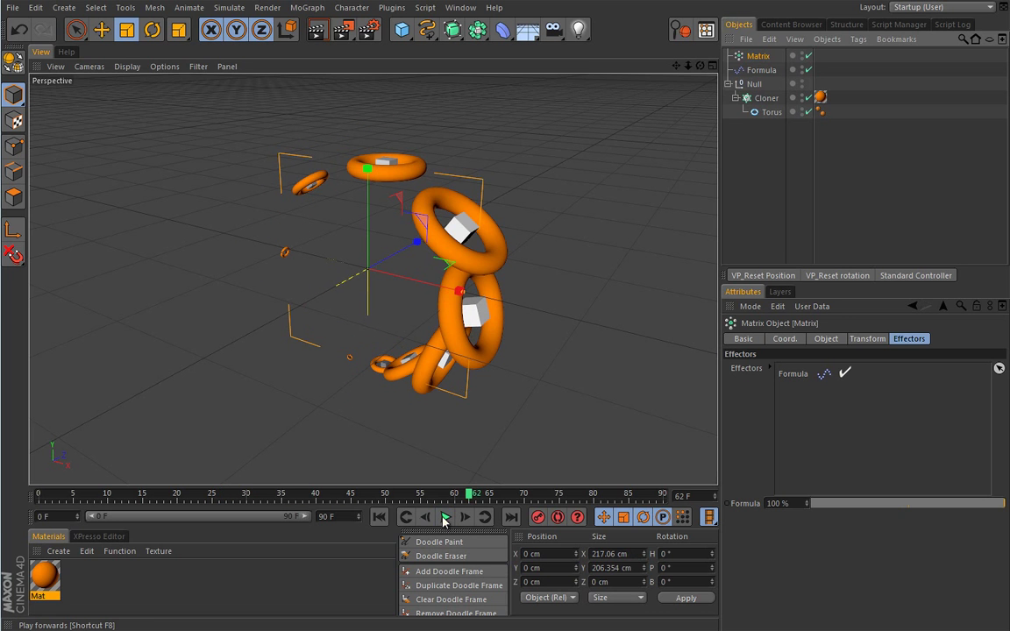
pyautogui.click(380, 518)
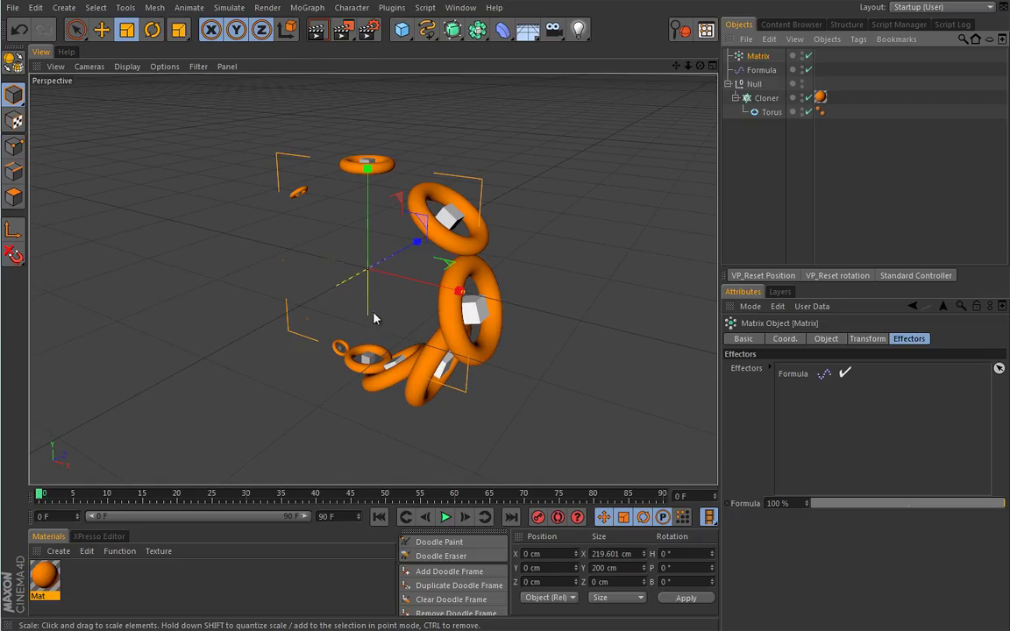
pyautogui.click(309, 8)
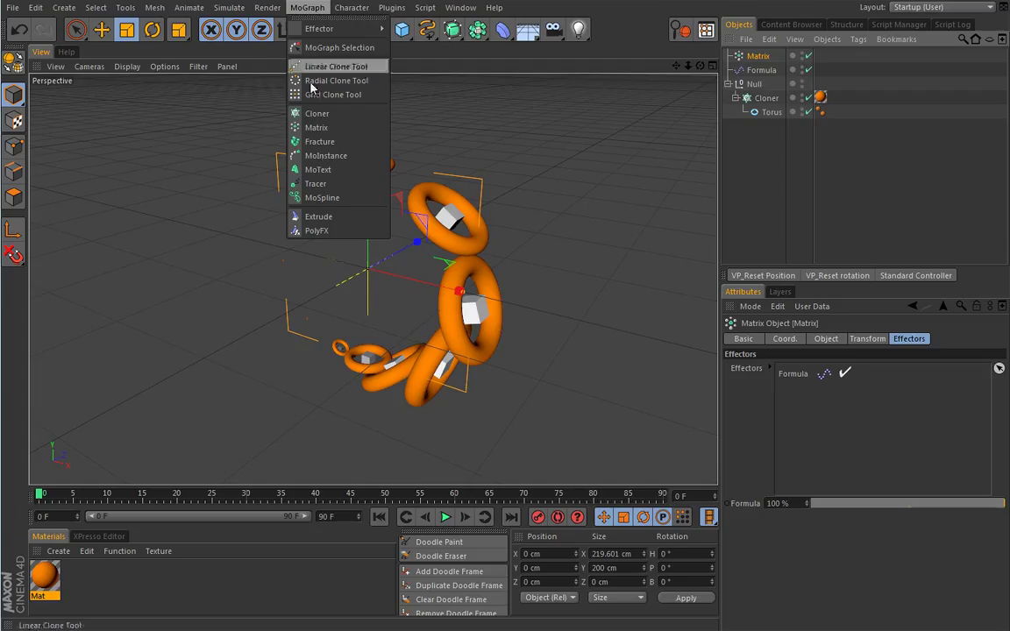
pyautogui.click(505, 134)
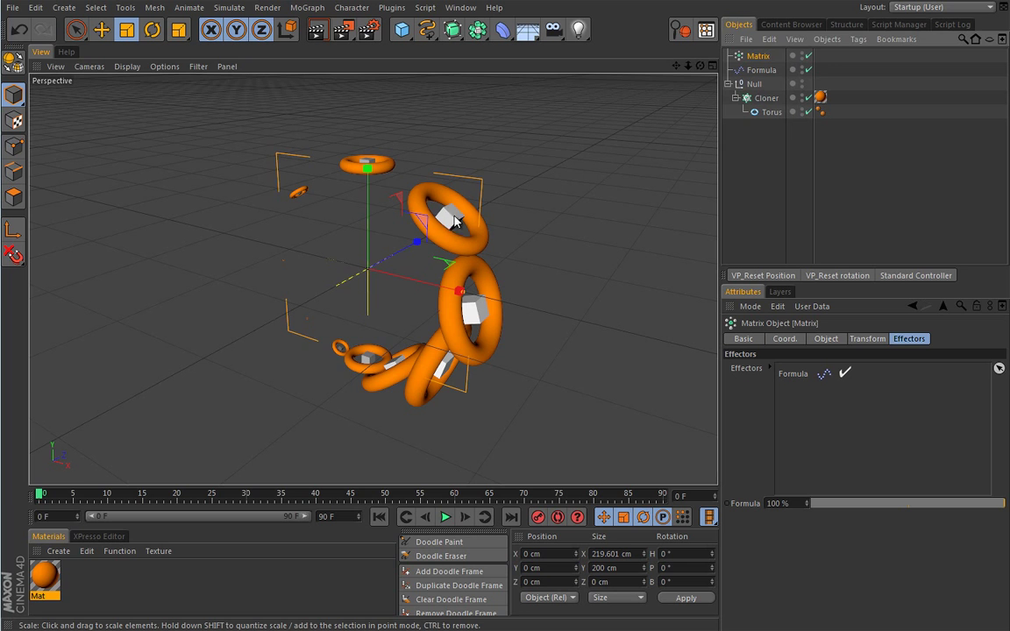
pyautogui.hotkey('alt', 'r')
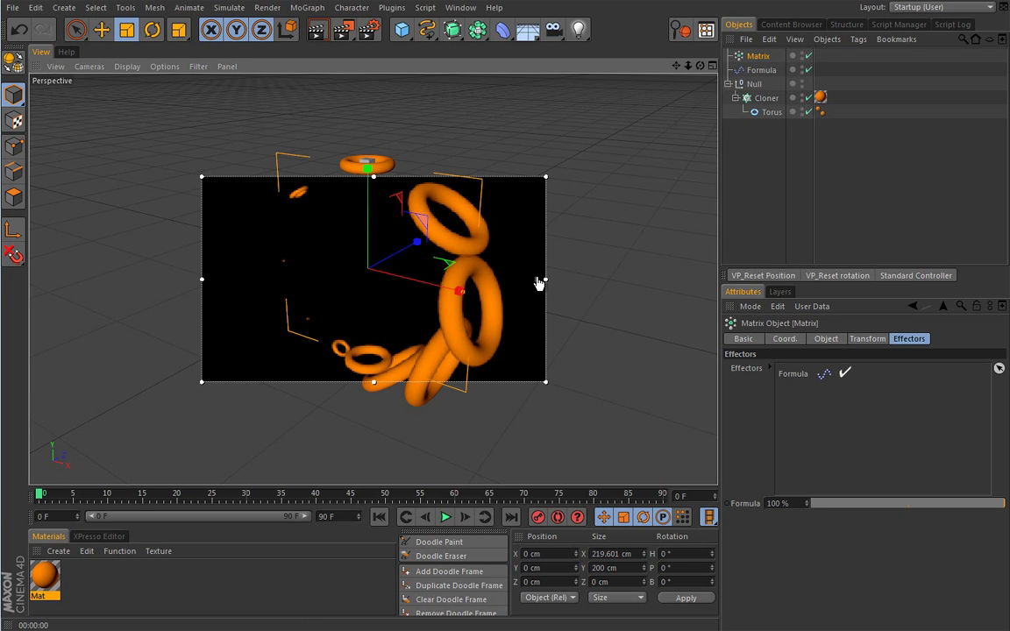
pyautogui.moveTo(537, 279); pyautogui.dragTo(537, 176)
pyautogui.hotkey('alt', 'r')
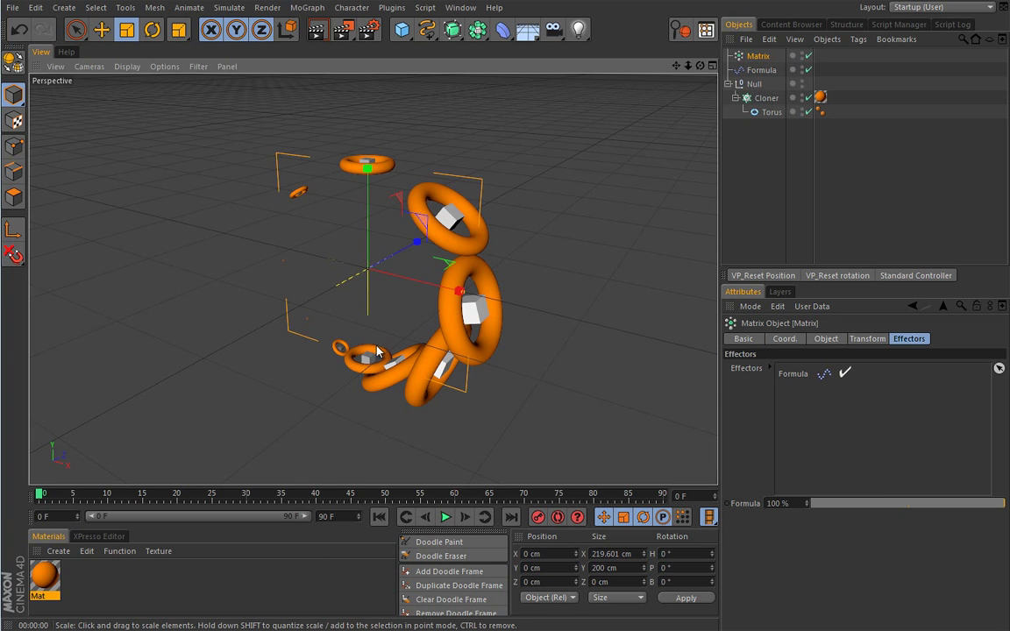
pyautogui.click(385, 286)
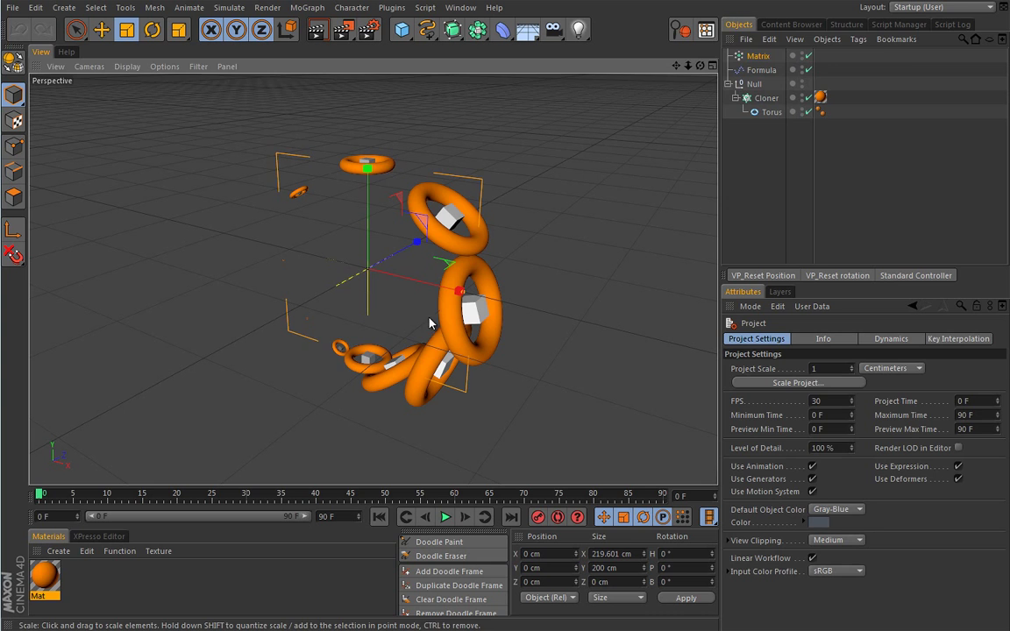
# Select and delete every object in the scene.
pyautogui.click(750, 154)
pyautogui.hotkey('ctrl', 'a')
pyautogui.press('Delete')
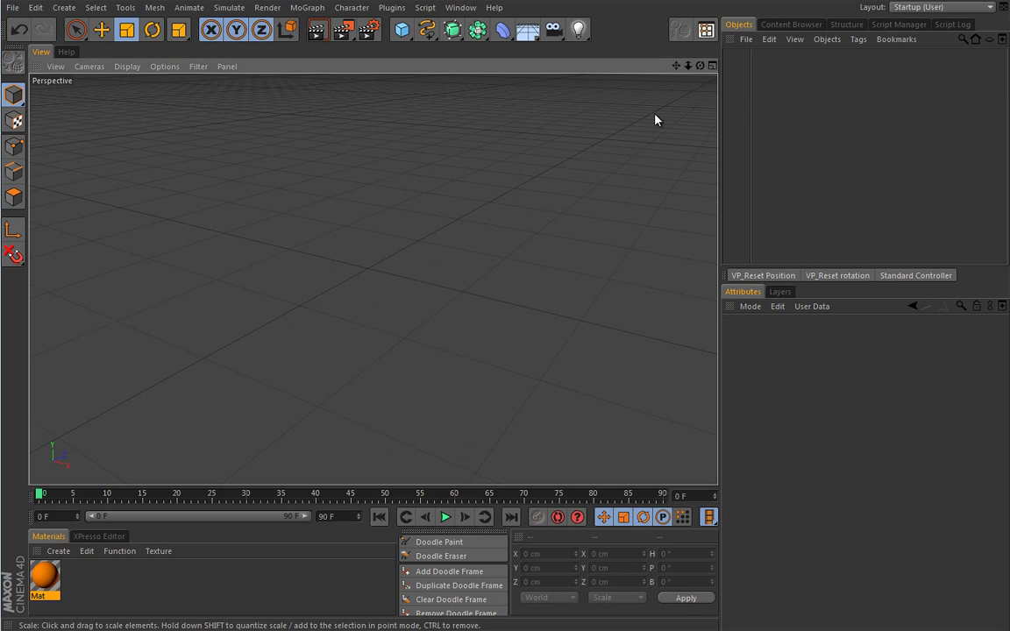
# Add a Fracture object and disable it.
pyautogui.click(307, 7)
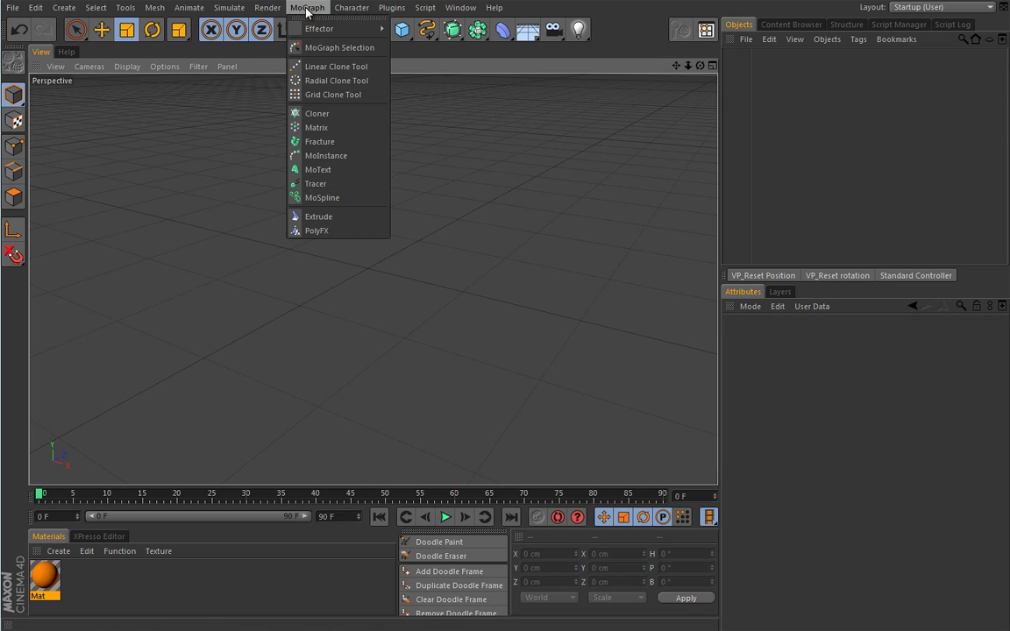
pyautogui.click(319, 141)
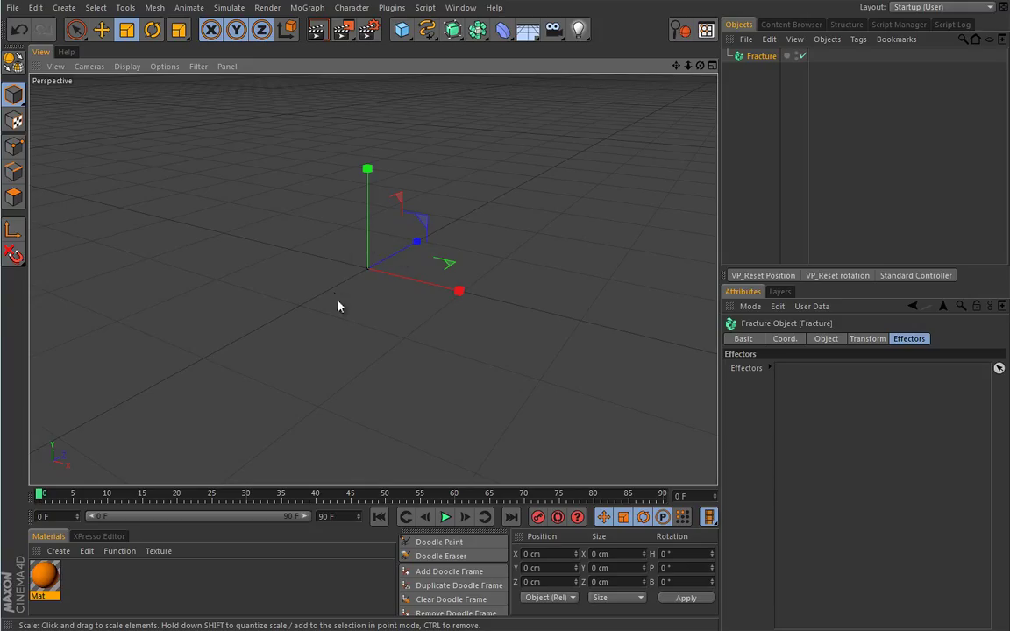
pyautogui.click(802, 55)
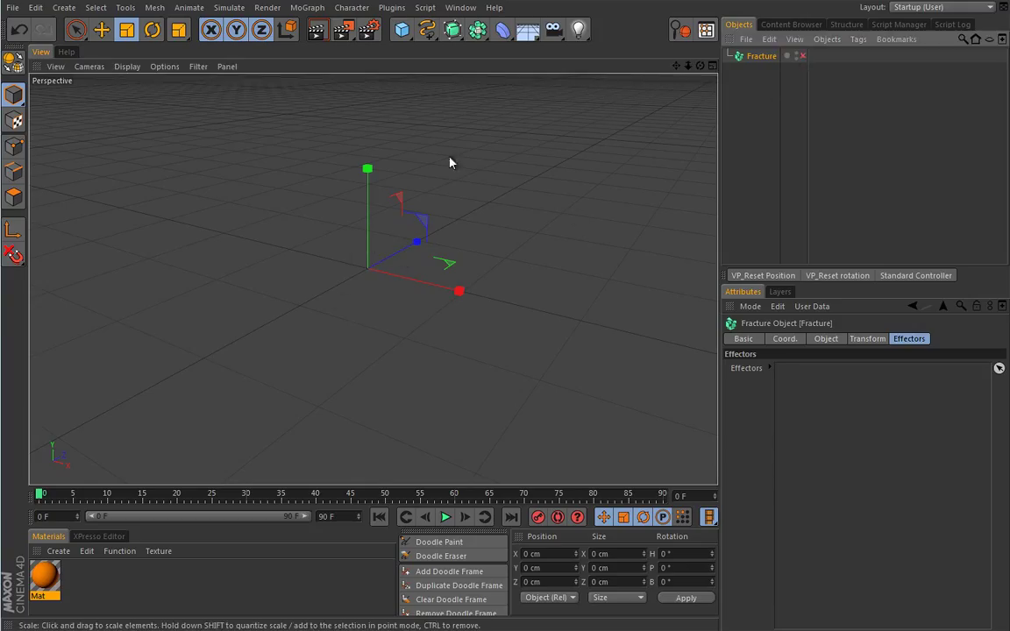
pyautogui.click(735, 110)
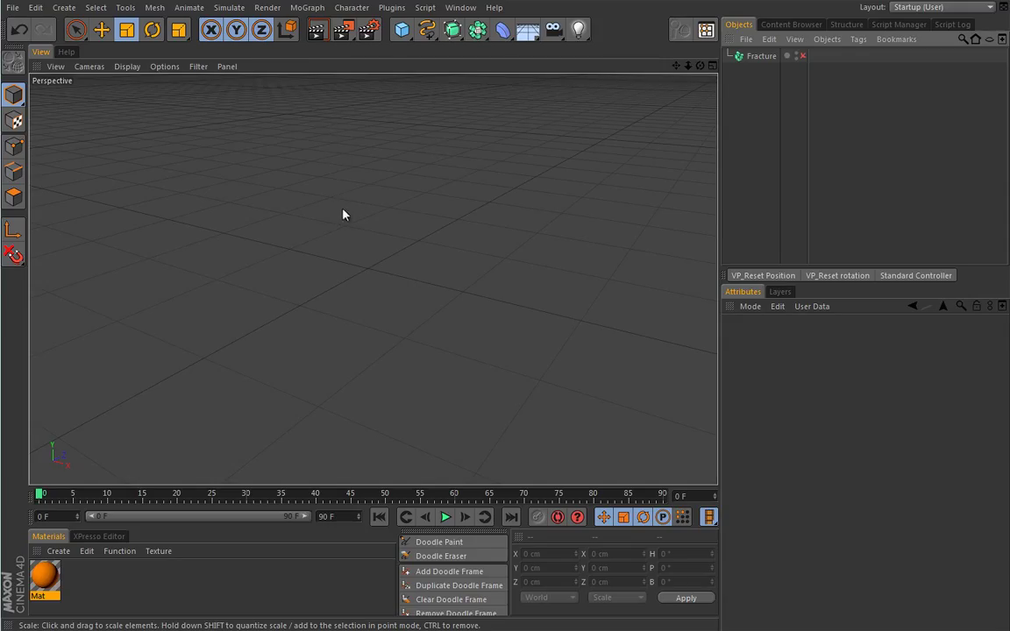
# Add a Cloner and a Text spline reading 'Cloner' at 100 cm height.
pyautogui.click(307, 8)
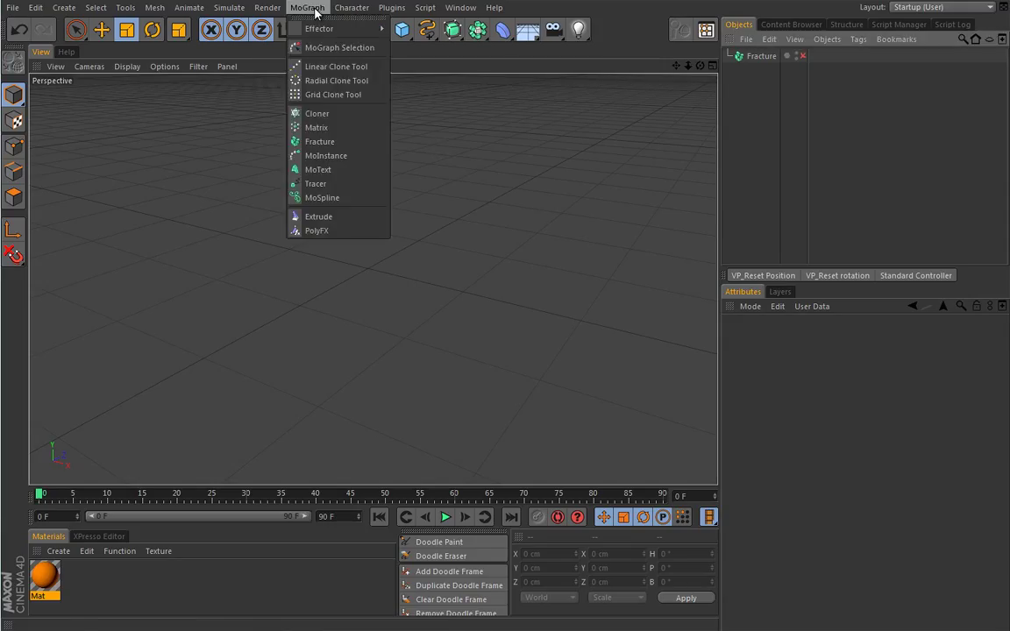
pyautogui.click(316, 113)
pyautogui.click(427, 29)
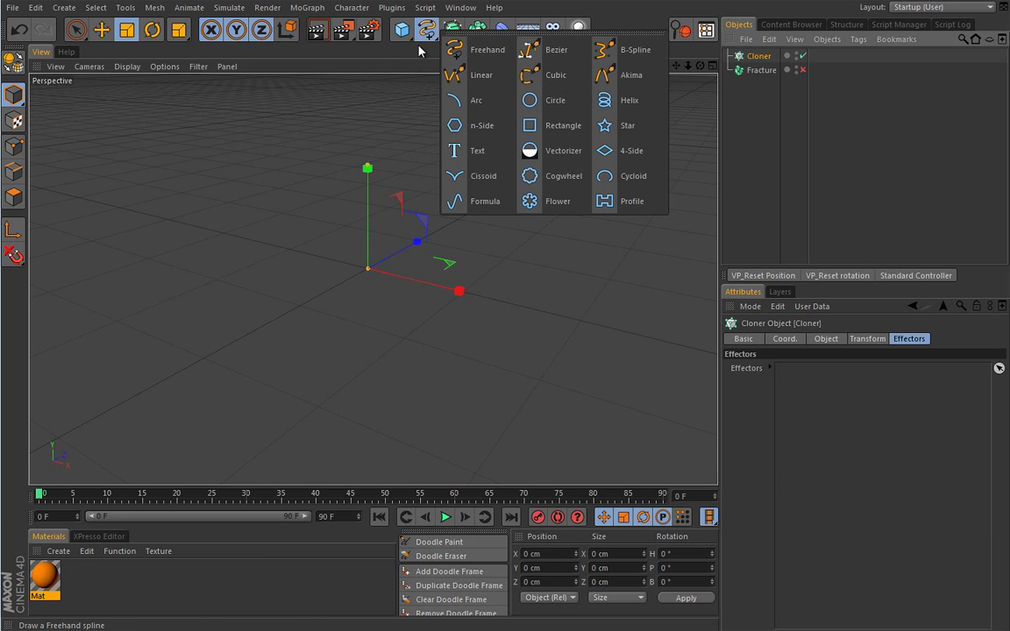
pyautogui.click(473, 150)
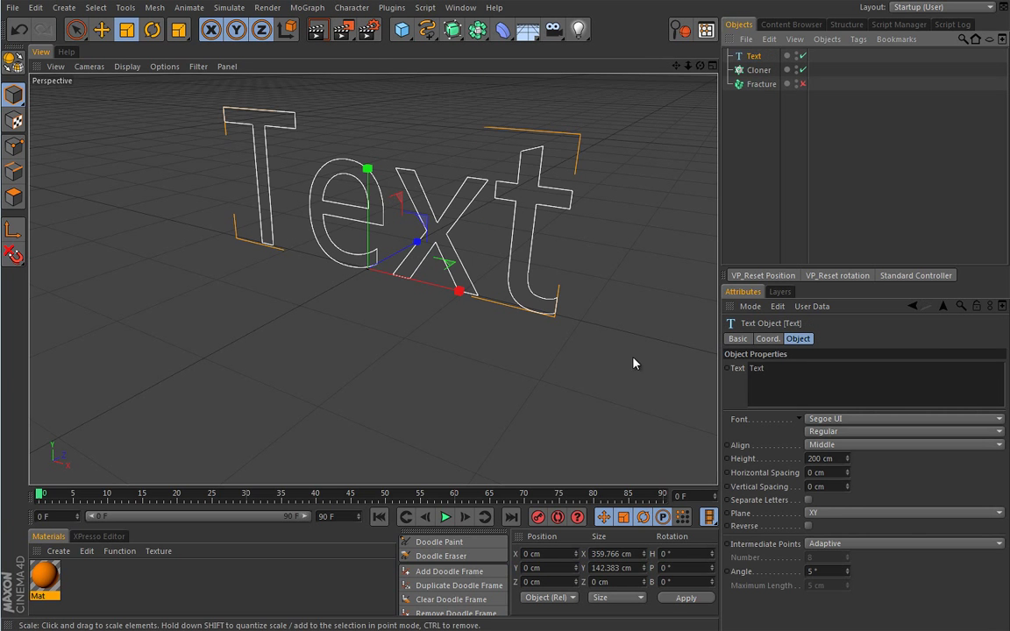
pyautogui.doubleClick(776, 368)
pyautogui.write('Clo')
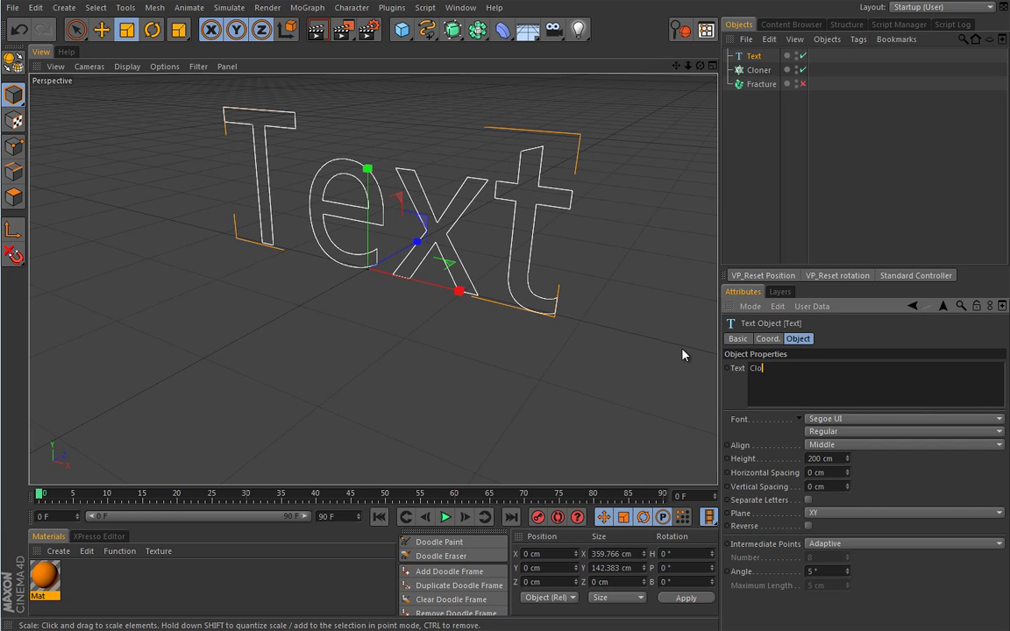
pyautogui.write('ner')
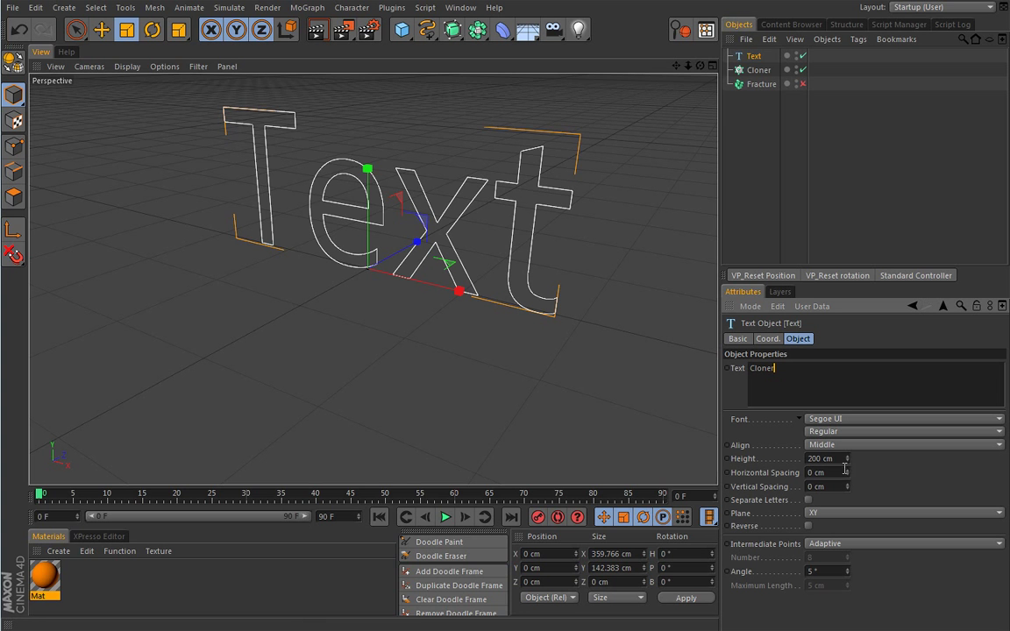
pyautogui.moveTo(855, 458); pyautogui.dragTo(848, 459)
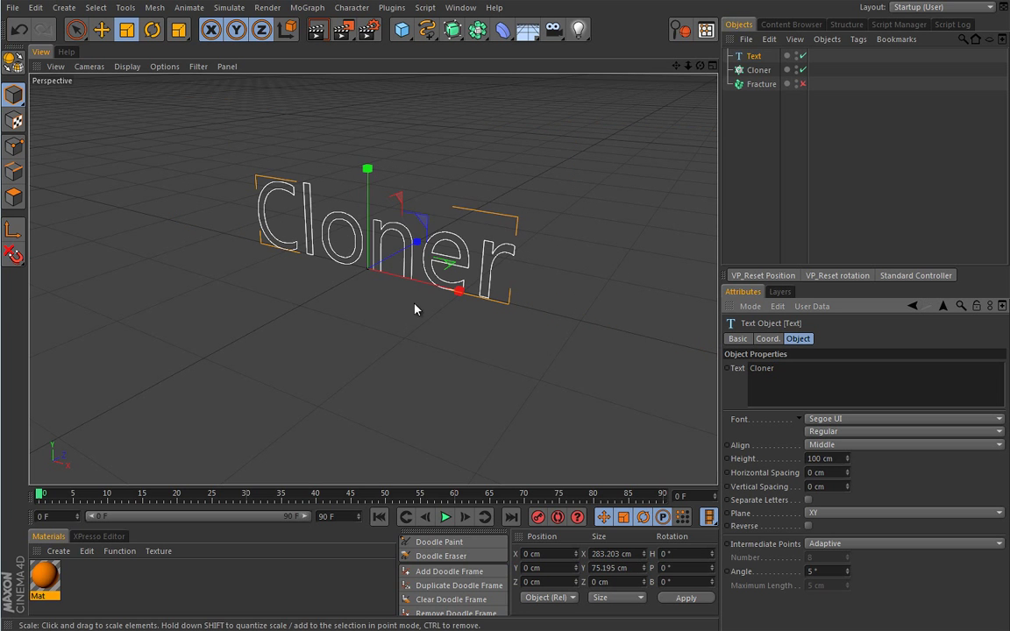
pyautogui.keyDown('alt'); pyautogui.moveTo(366, 327); pyautogui.dragTo(393, 301); pyautogui.keyUp('alt')
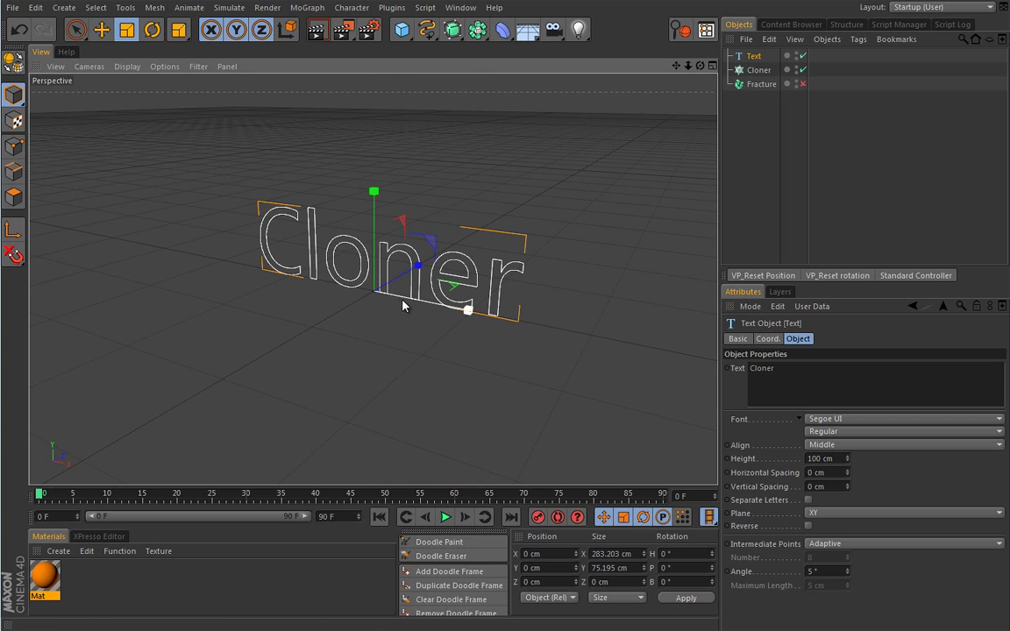
# Extrude the text with Extrude NURBS and apply the orange Mat material.
pyautogui.click(451, 32)
pyautogui.click(571, 50)
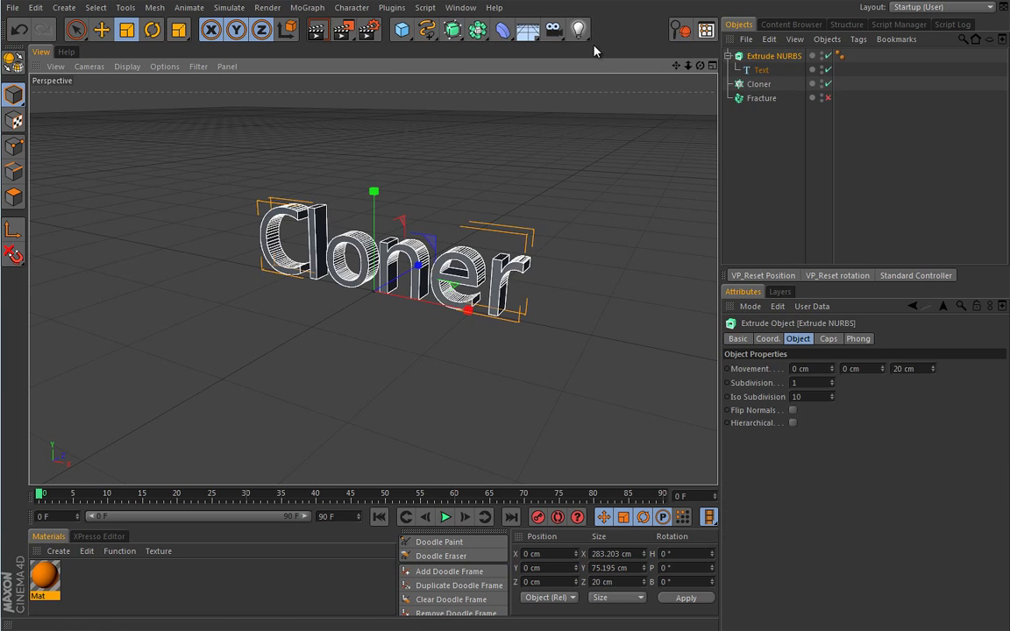
pyautogui.click(762, 131)
pyautogui.moveTo(44, 576); pyautogui.dragTo(787, 59)
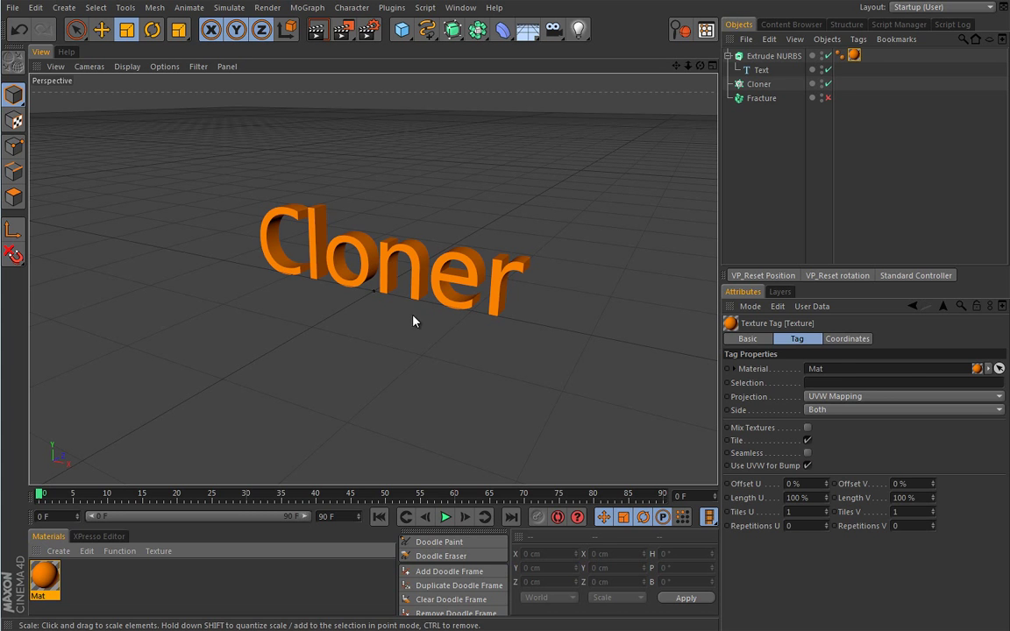
# Place the extruded text under the Cloner and set the clone Count to 1.
pyautogui.moveTo(774, 55); pyautogui.dragTo(759, 84)
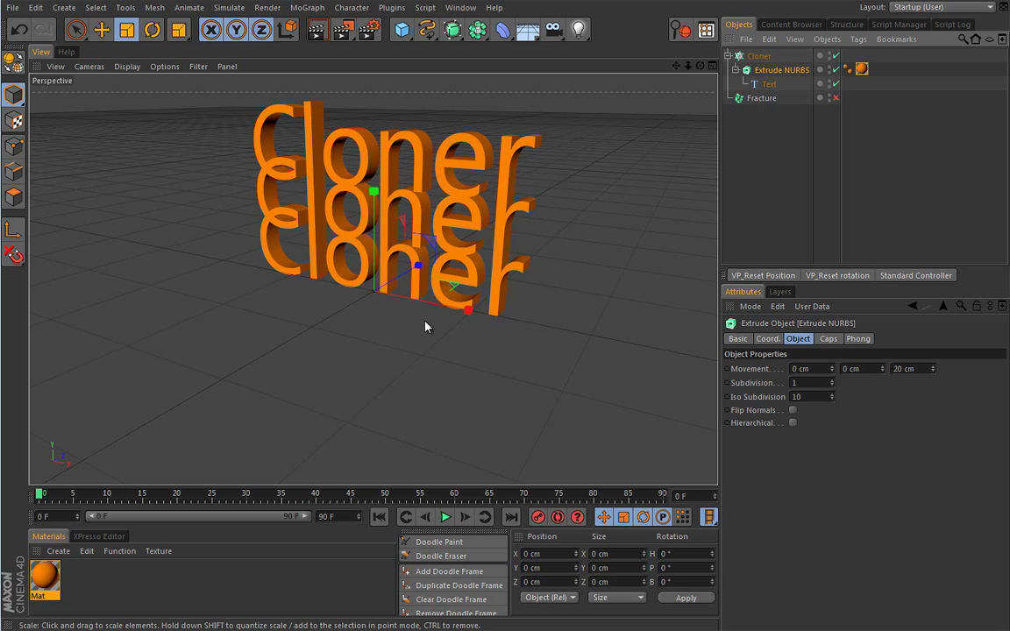
pyautogui.click(759, 55)
pyautogui.click(827, 340)
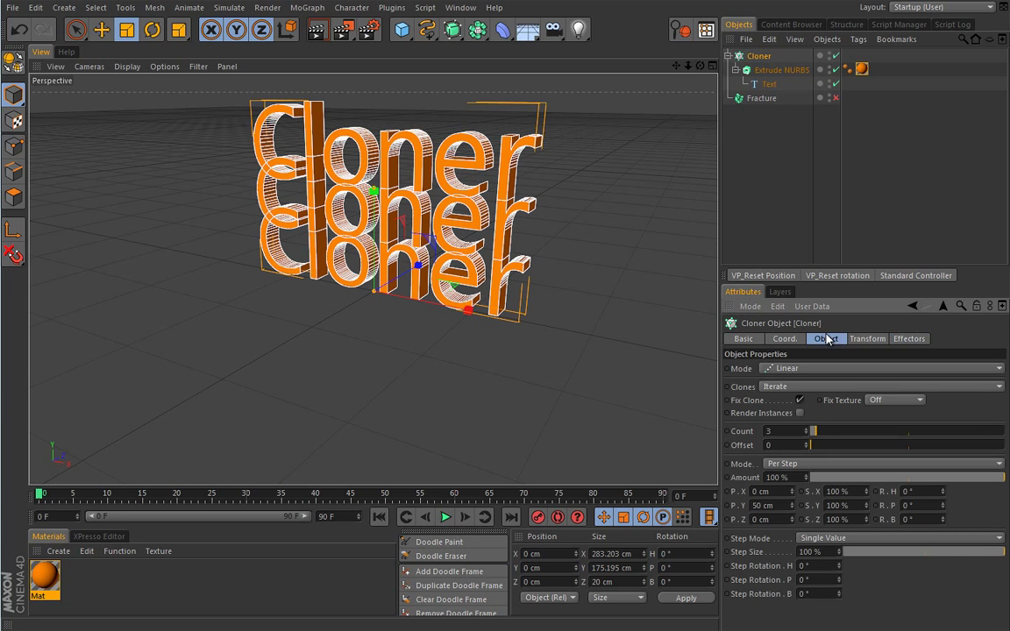
pyautogui.doubleClick(780, 430)
pyautogui.write('1')
pyautogui.press('Tab')
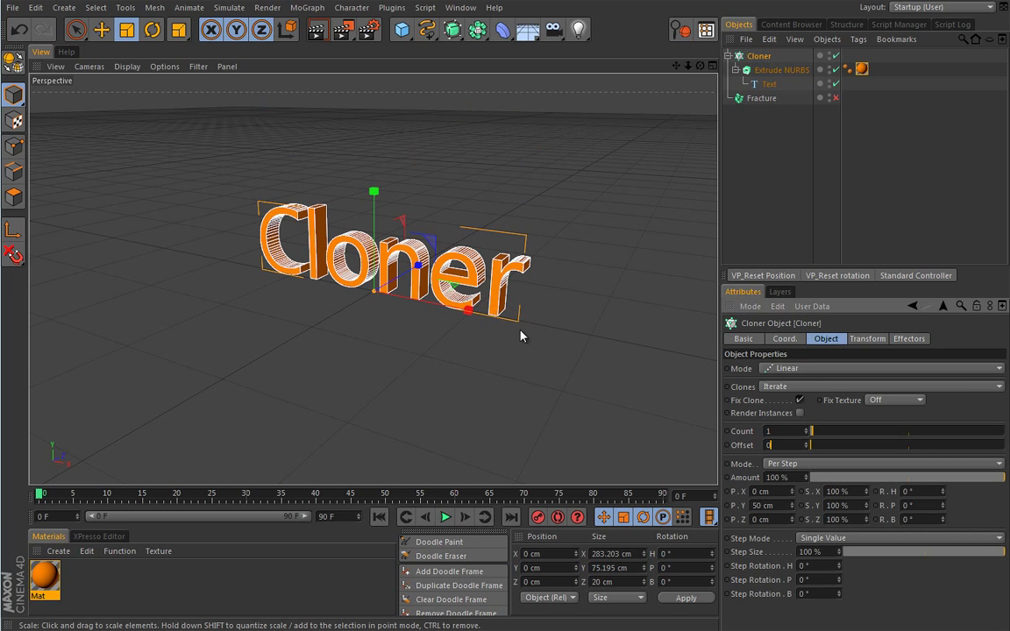
pyautogui.keyDown('alt'); pyautogui.moveTo(333, 368); pyautogui.dragTo(354, 360); pyautogui.keyUp('alt')
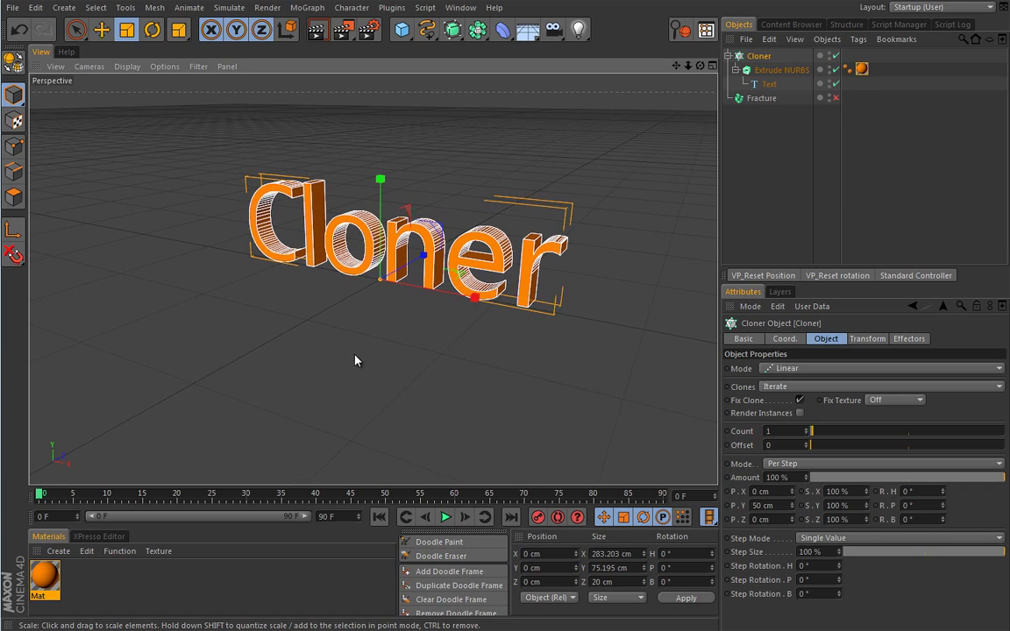
pyautogui.keyDown('alt'); pyautogui.moveTo(376, 300); pyautogui.dragTo(353, 326); pyautogui.keyUp('alt')
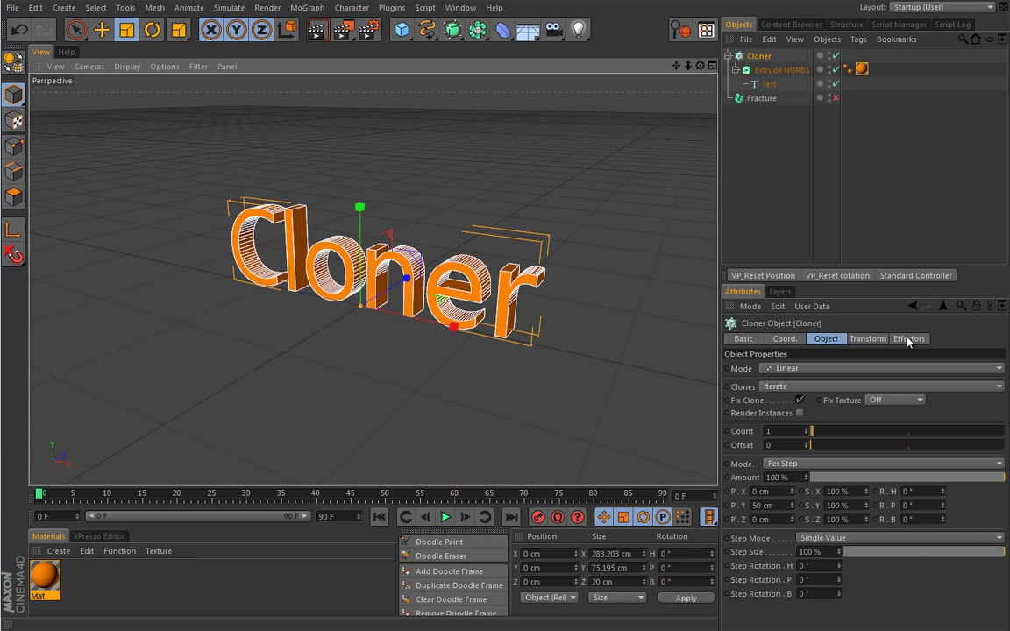
# Add a Random effector in Noise mode and play to preview it.
pyautogui.click(307, 7)
pyautogui.moveTo(333, 28)
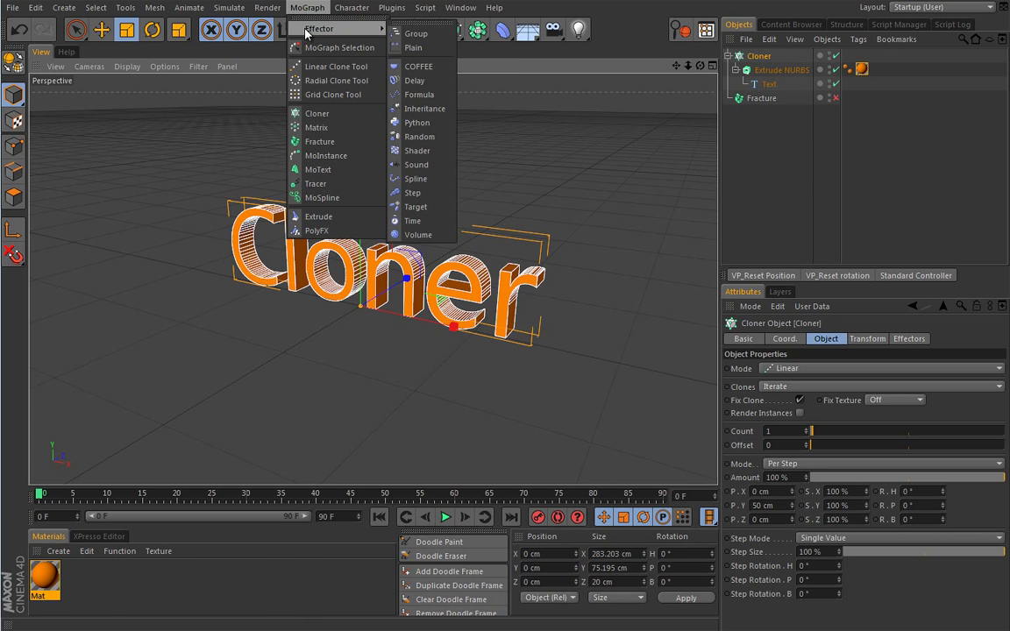
pyautogui.click(419, 137)
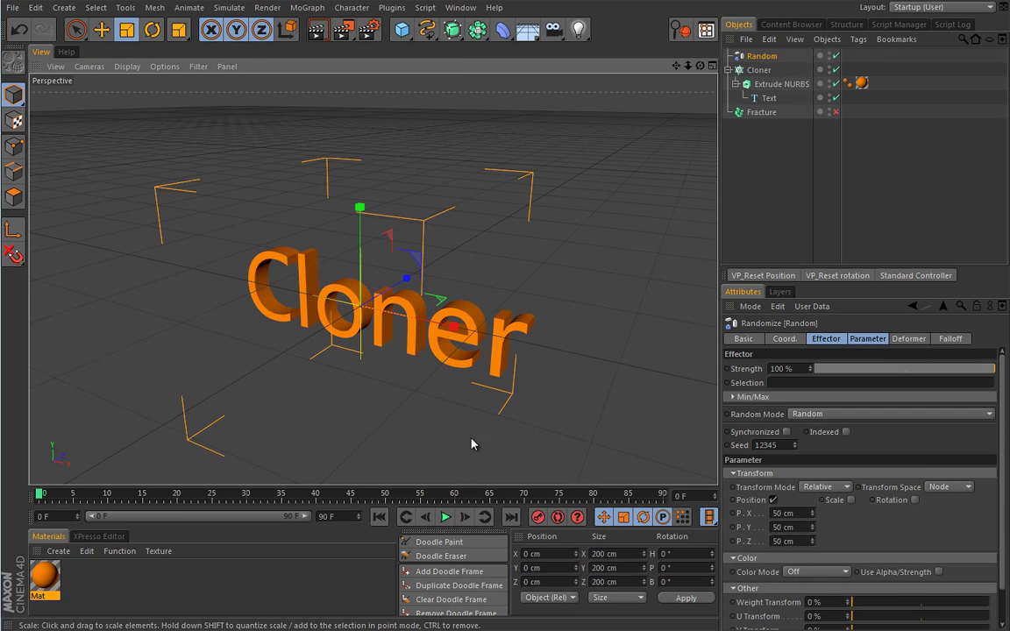
pyautogui.click(826, 338)
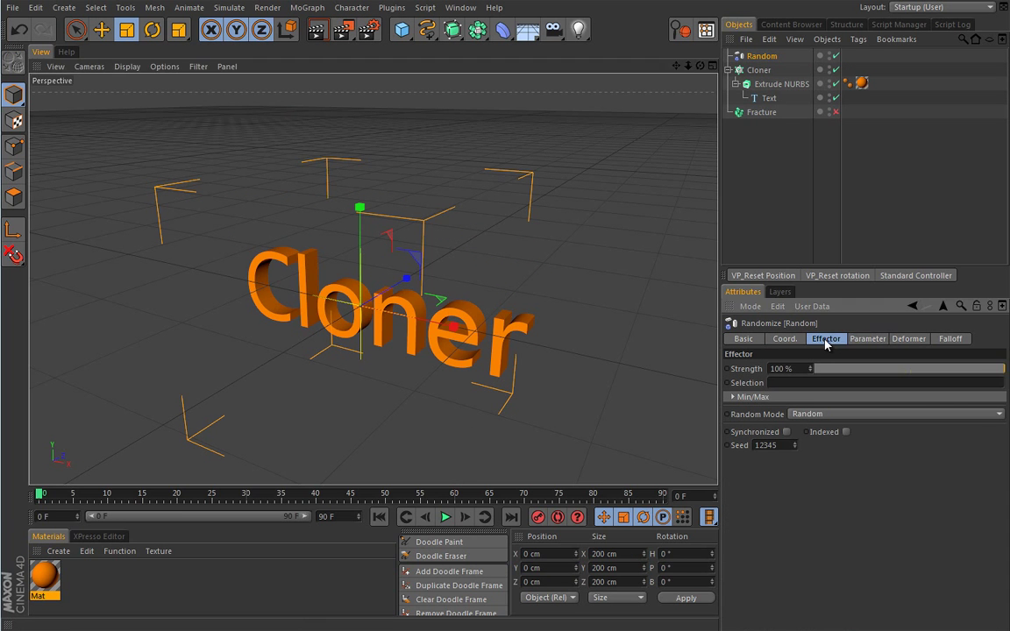
pyautogui.click(819, 412)
pyautogui.click(802, 453)
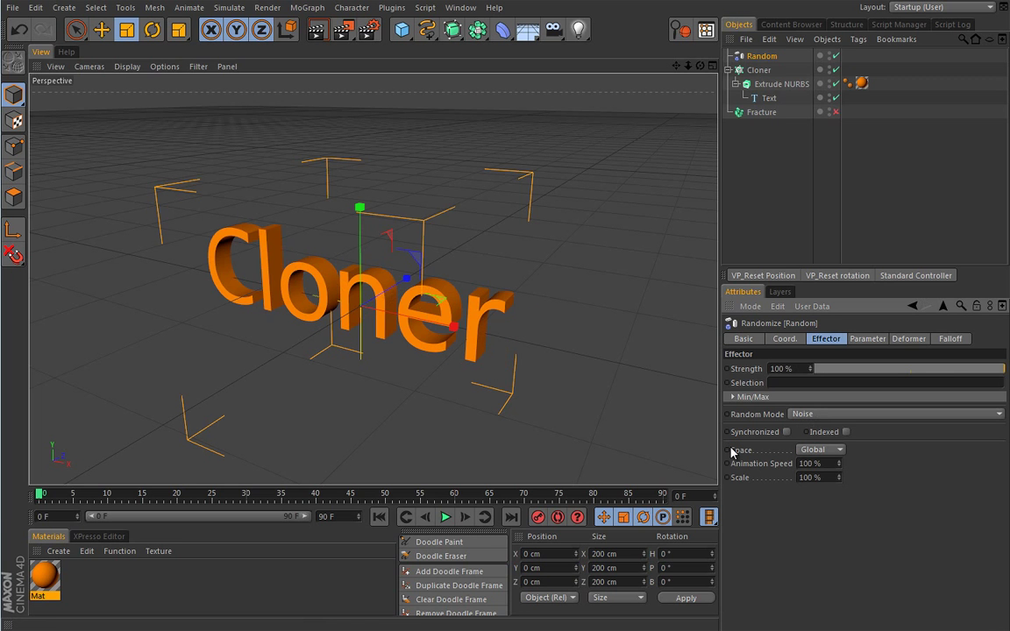
pyautogui.click(445, 516)
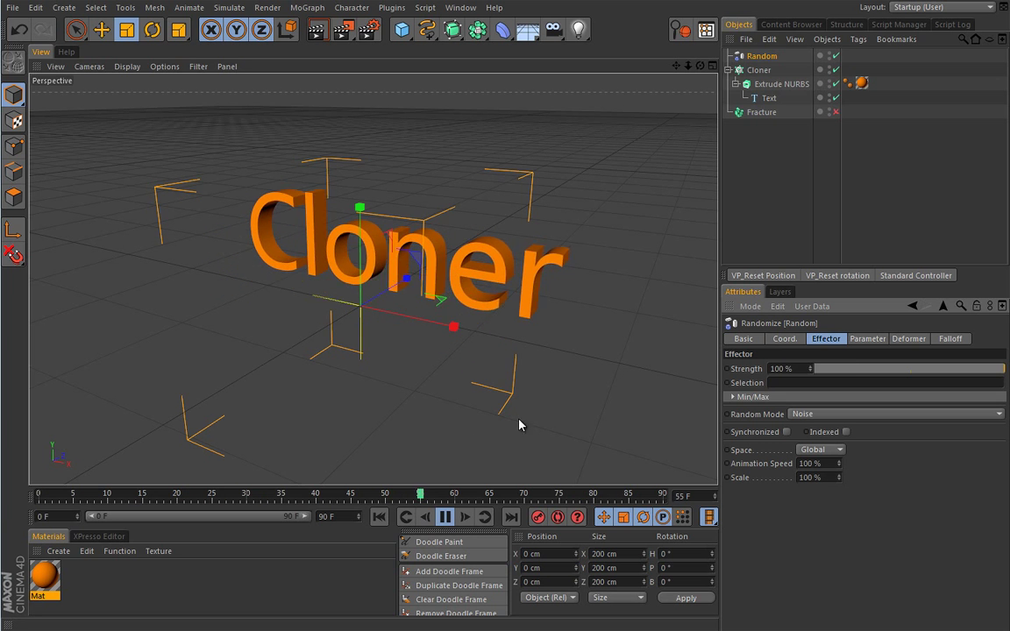
# Give the Random effector a 100 cm spherical falloff.
pyautogui.click(950, 339)
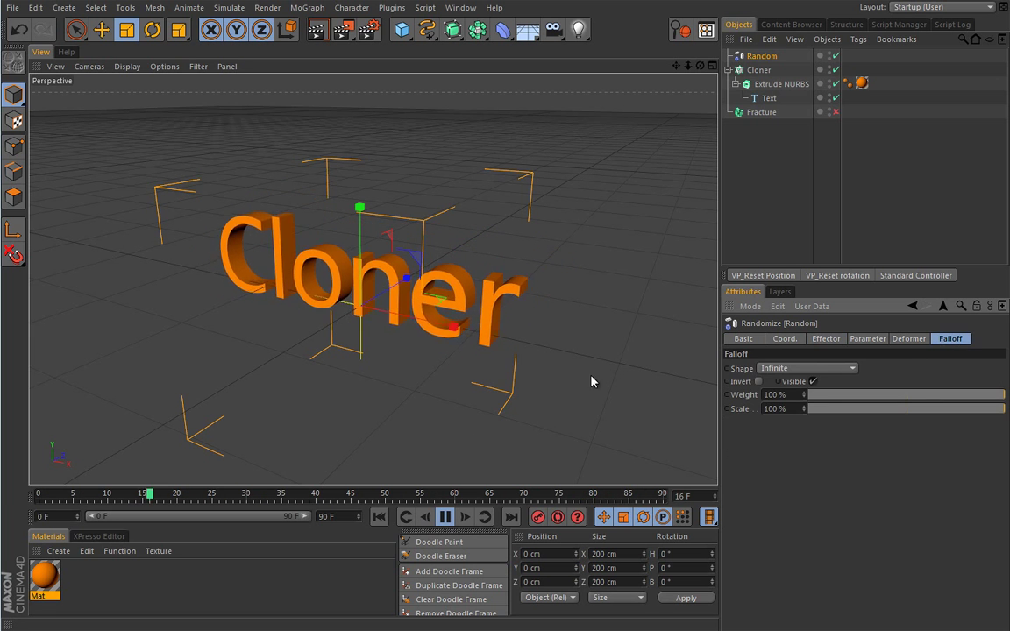
pyautogui.click(805, 369)
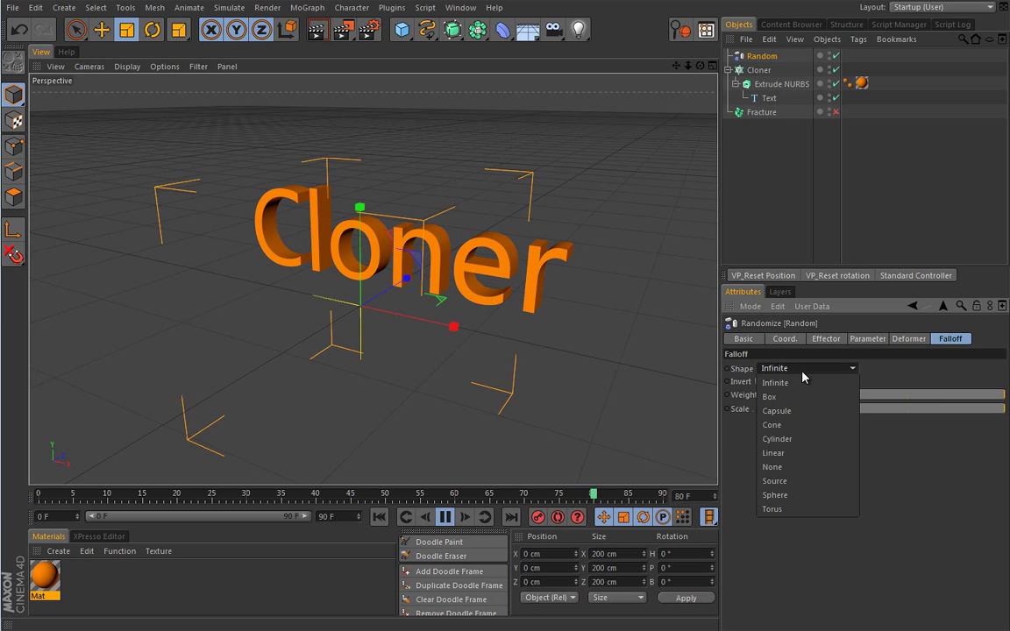
pyautogui.click(784, 494)
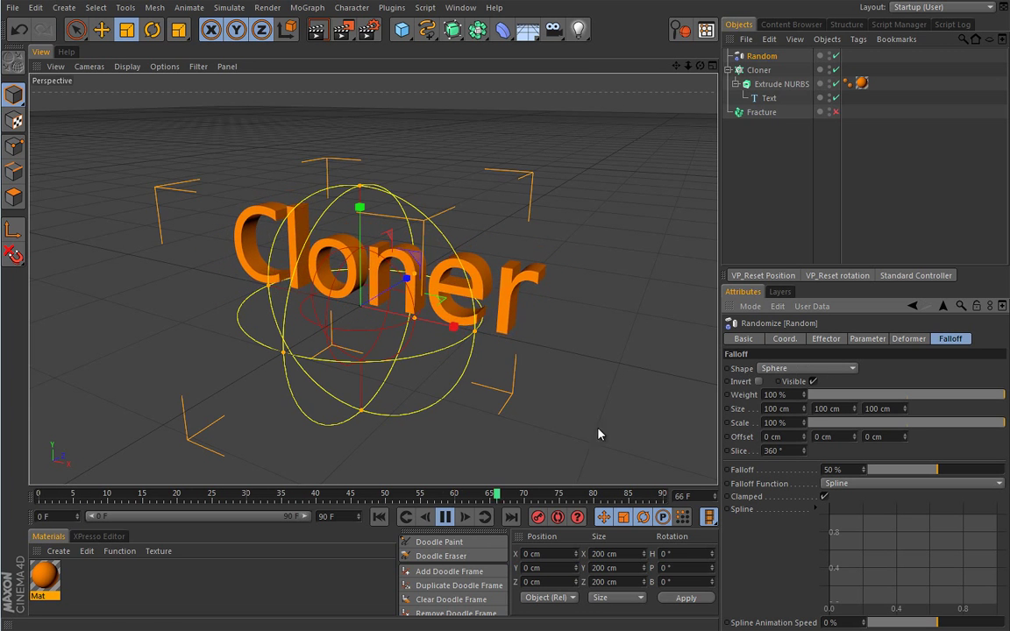
pyautogui.click(446, 516)
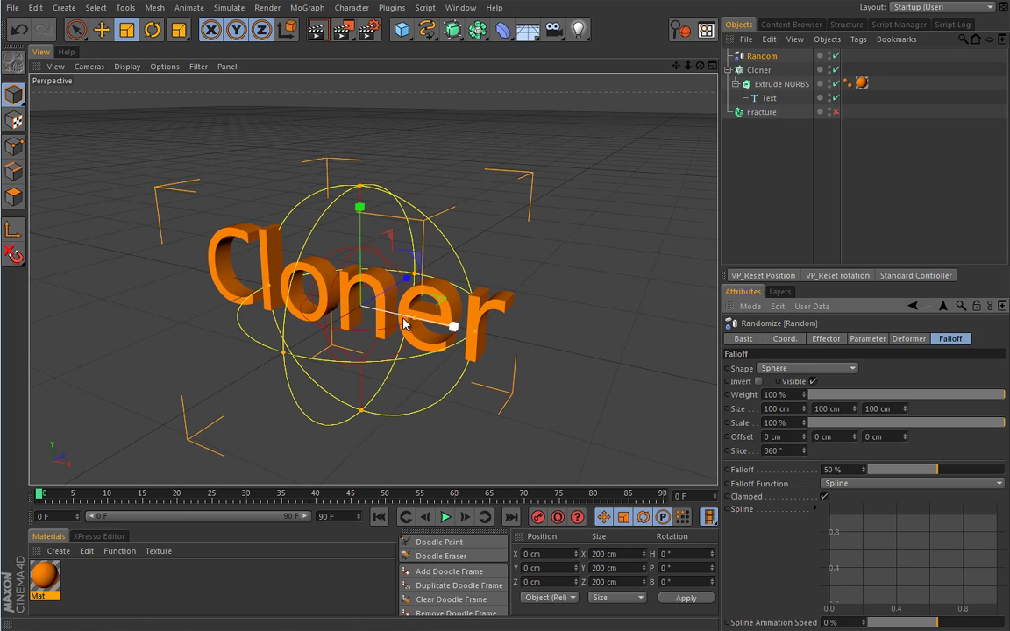
# Set the Random effector's Deformation to Point and preview the animation from frame 0.
pyautogui.click(909, 339)
pyautogui.click(837, 369)
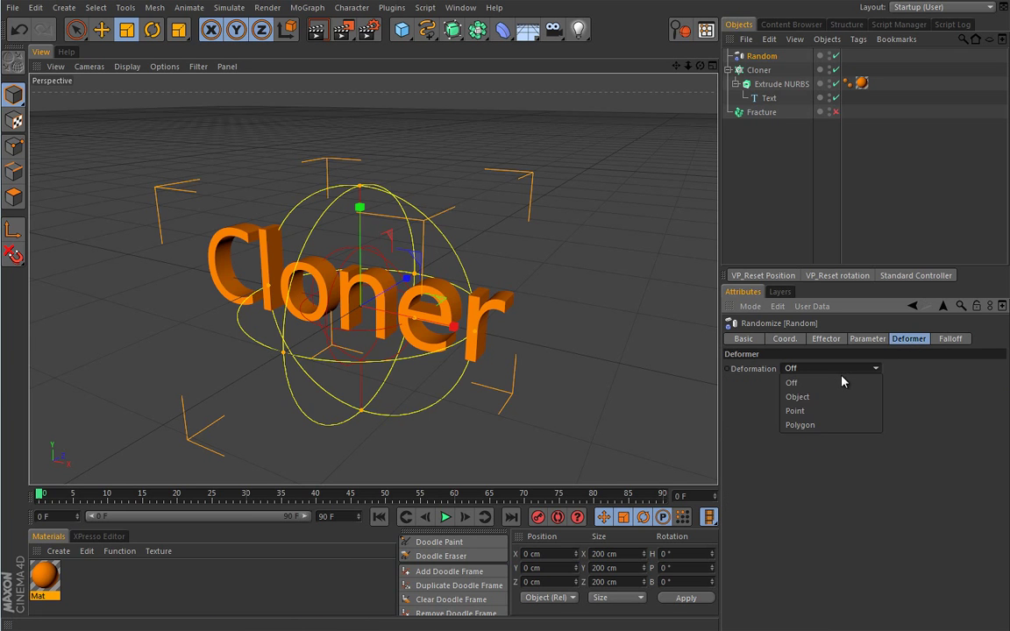
pyautogui.click(833, 410)
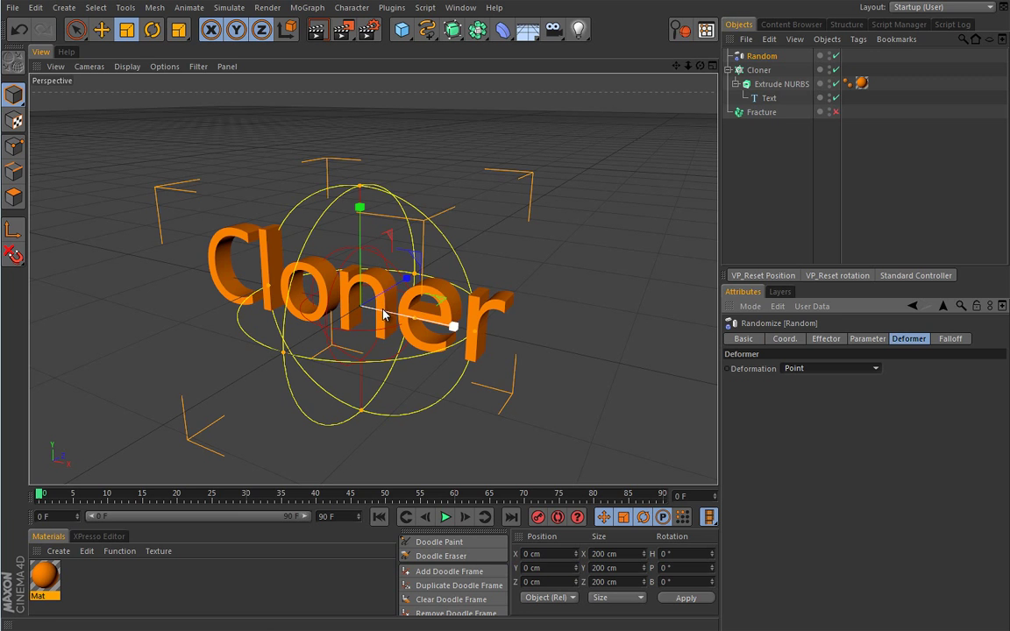
pyautogui.press('e')
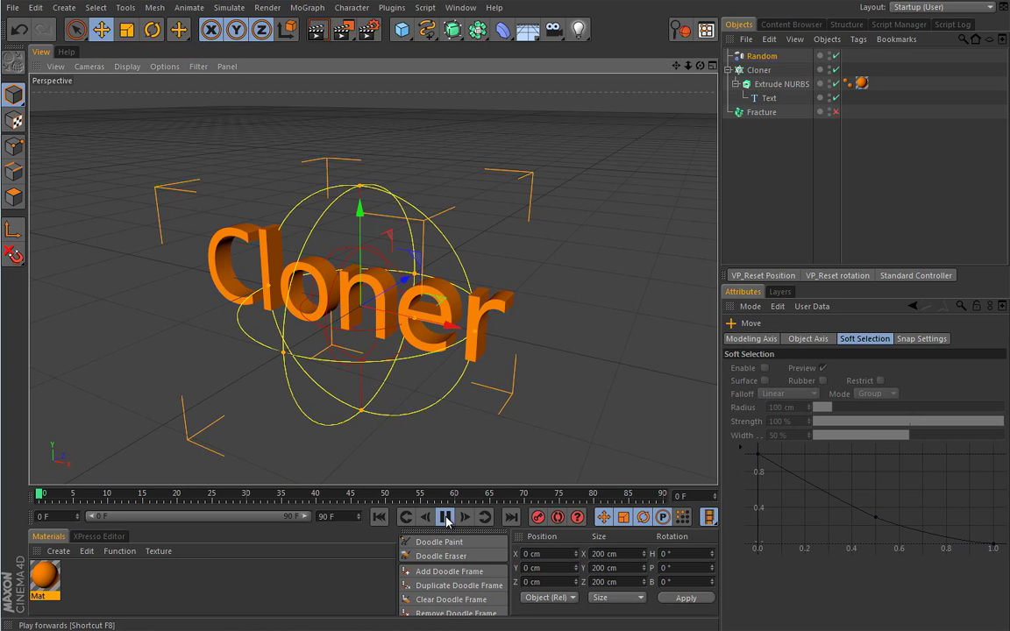
pyautogui.click(445, 516)
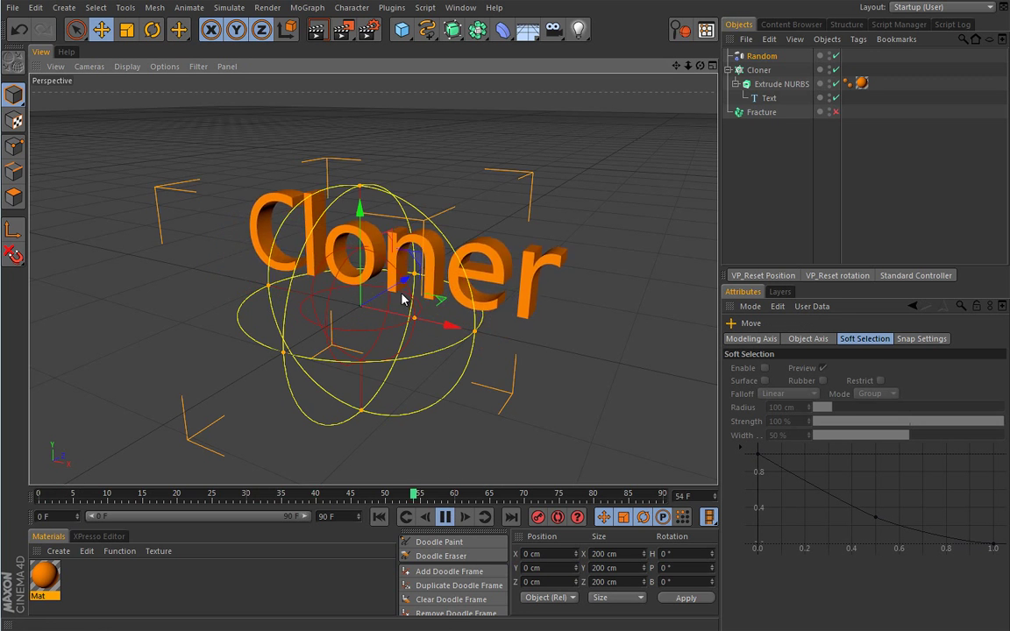
pyautogui.click(444, 517)
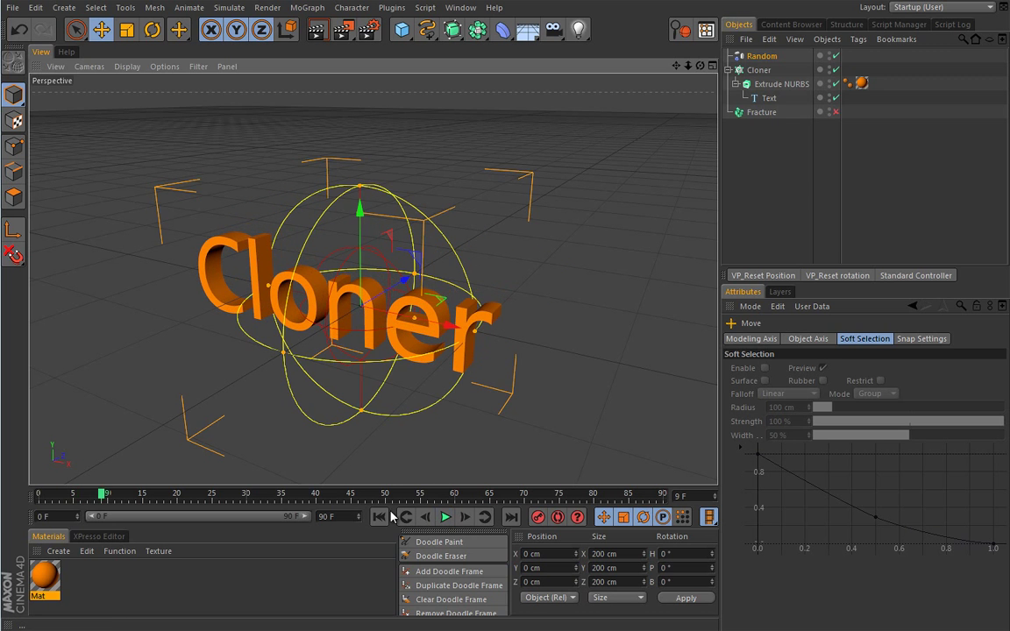
pyautogui.click(378, 516)
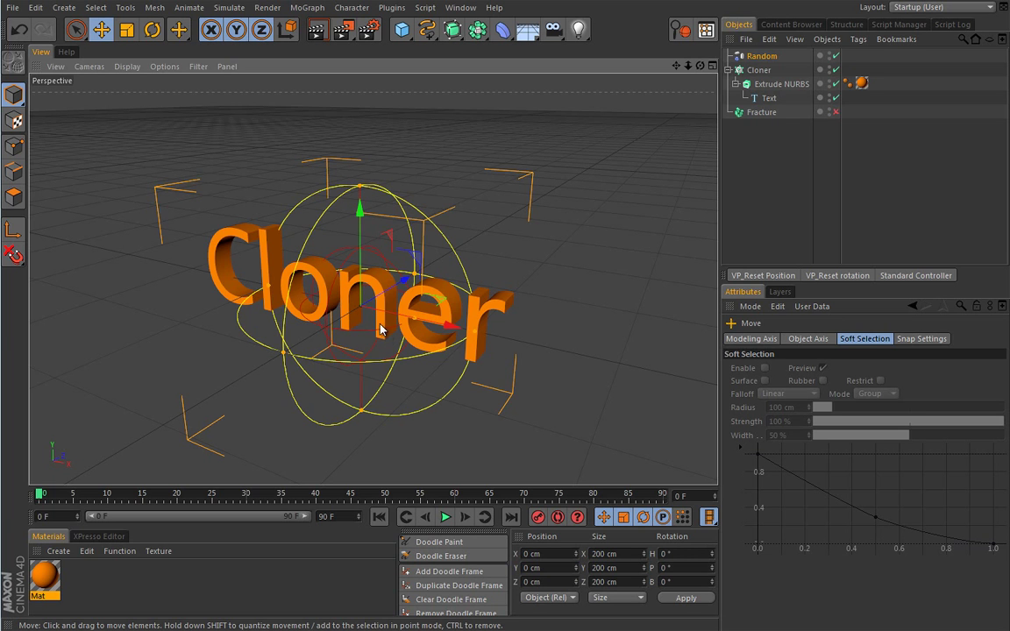
# Take Extrude NURBS out of the Cloner and delete the Cloner.
pyautogui.moveTo(780, 89); pyautogui.dragTo(778, 146)
pyautogui.click(768, 70)
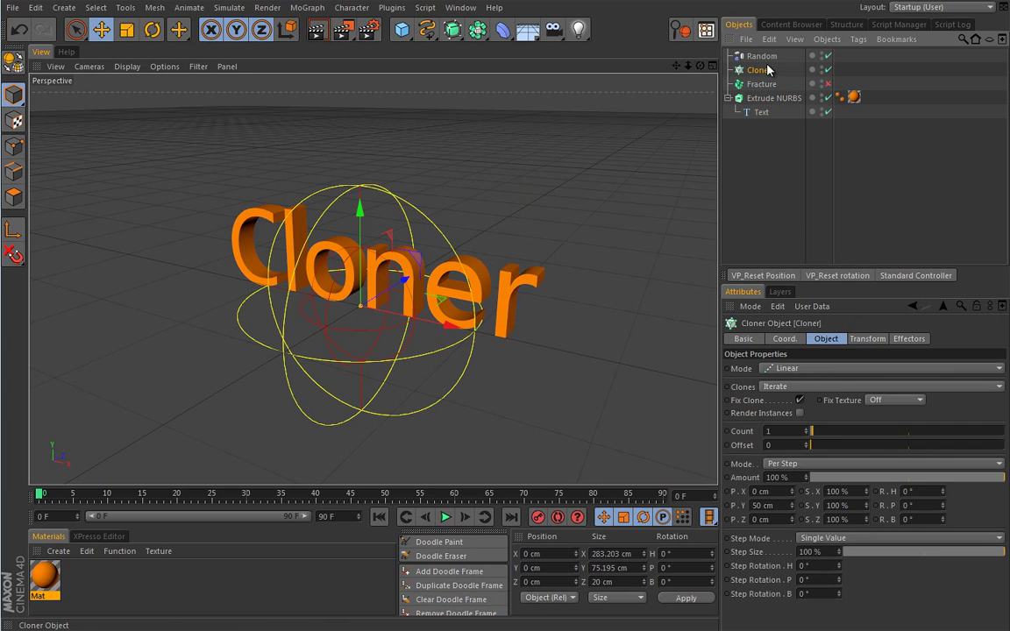
pyautogui.press('Delete')
# Set the Random effector's Deformation to Off.
pyautogui.click(761, 55)
pyautogui.click(831, 368)
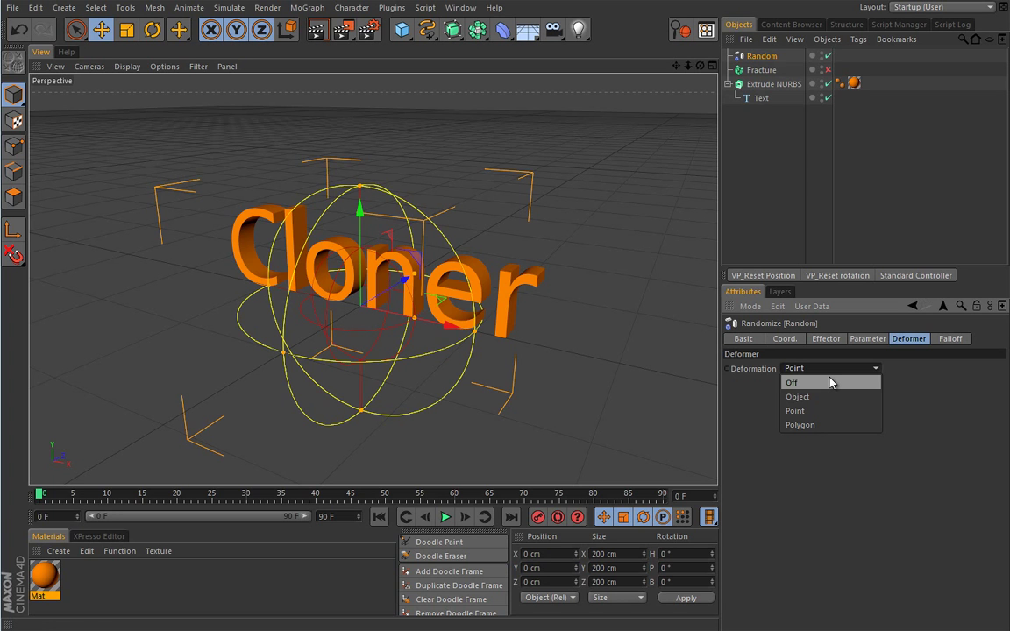
pyautogui.click(831, 382)
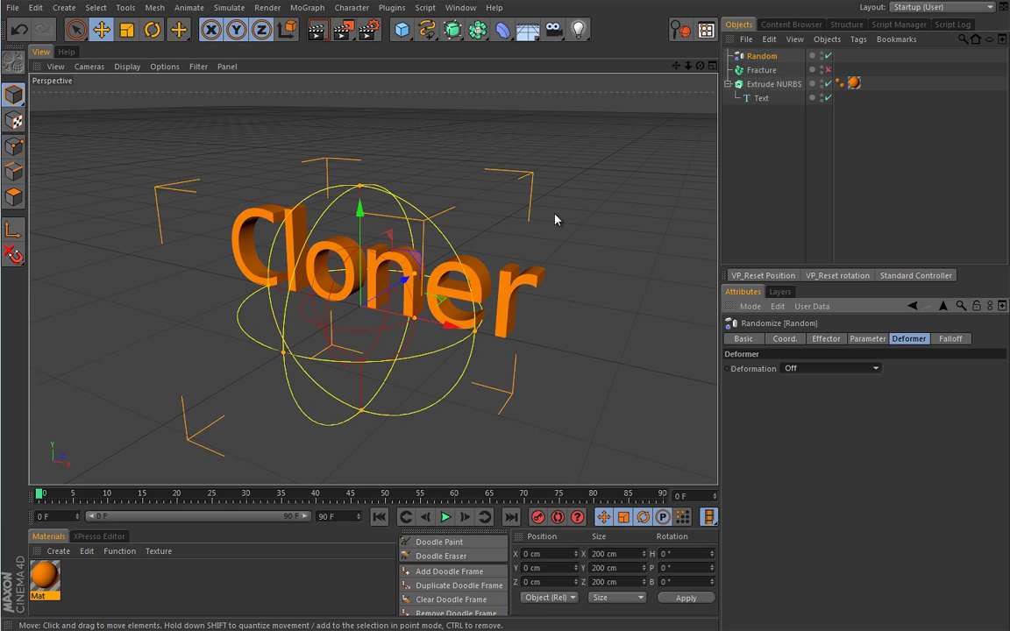
# Move Extrude NURBS under the Fracture object and delete the Random effector.
pyautogui.click(727, 84)
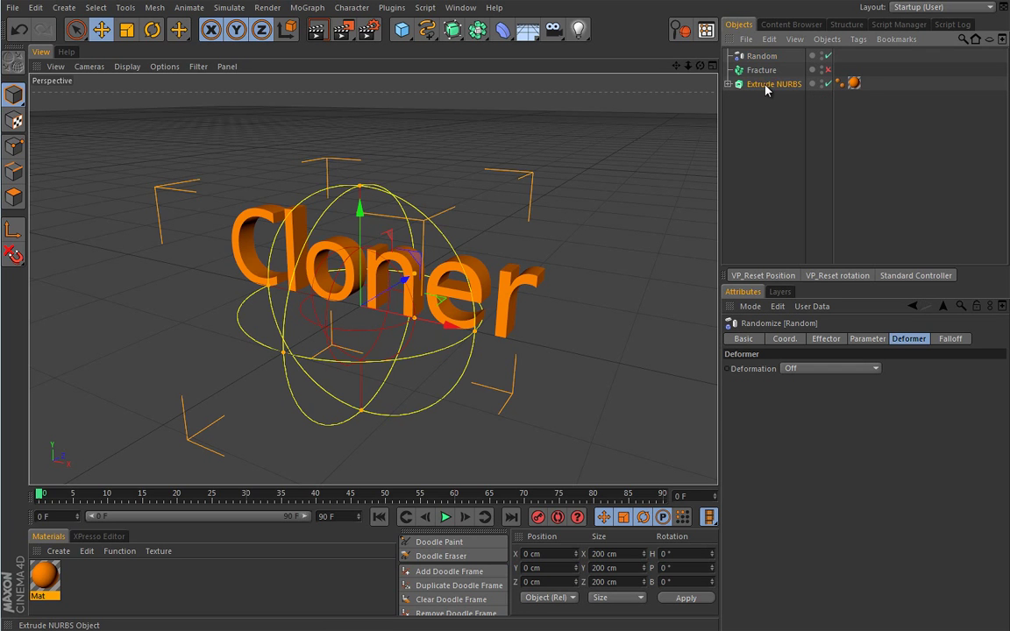
pyautogui.moveTo(765, 85); pyautogui.dragTo(777, 73)
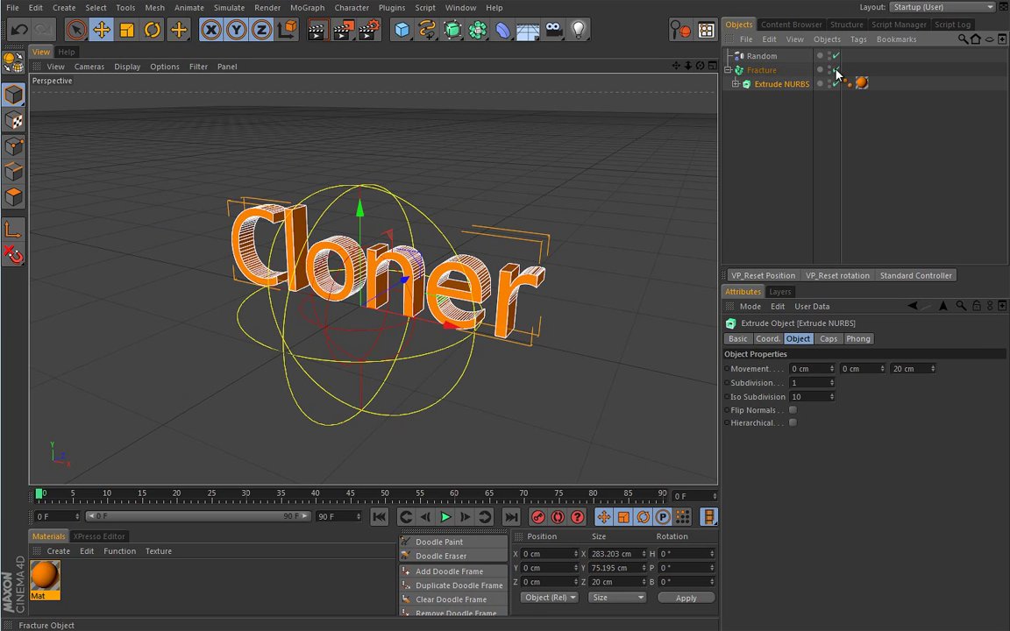
pyautogui.click(764, 58)
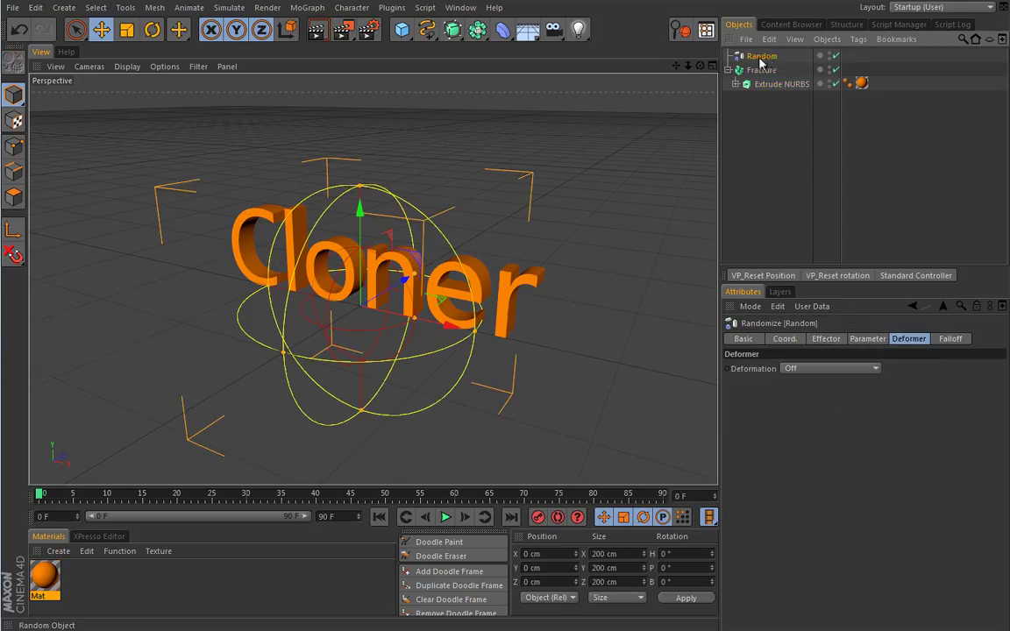
pyautogui.press('Delete')
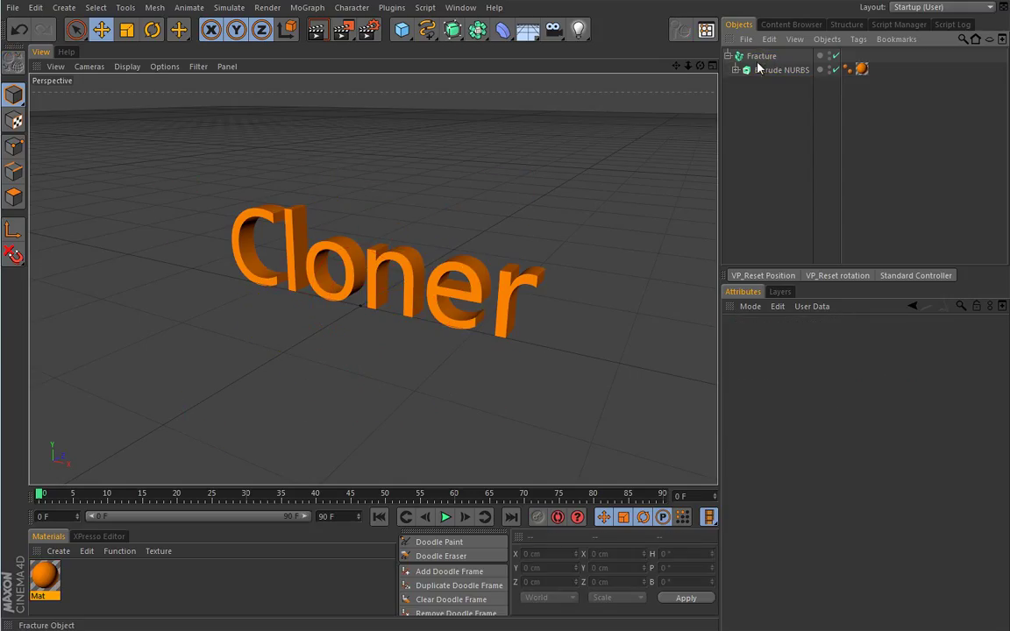
# Expand the Extrude NURBS, preview the fractured Cloner text, then rewind to frame 0.
pyautogui.click(735, 70)
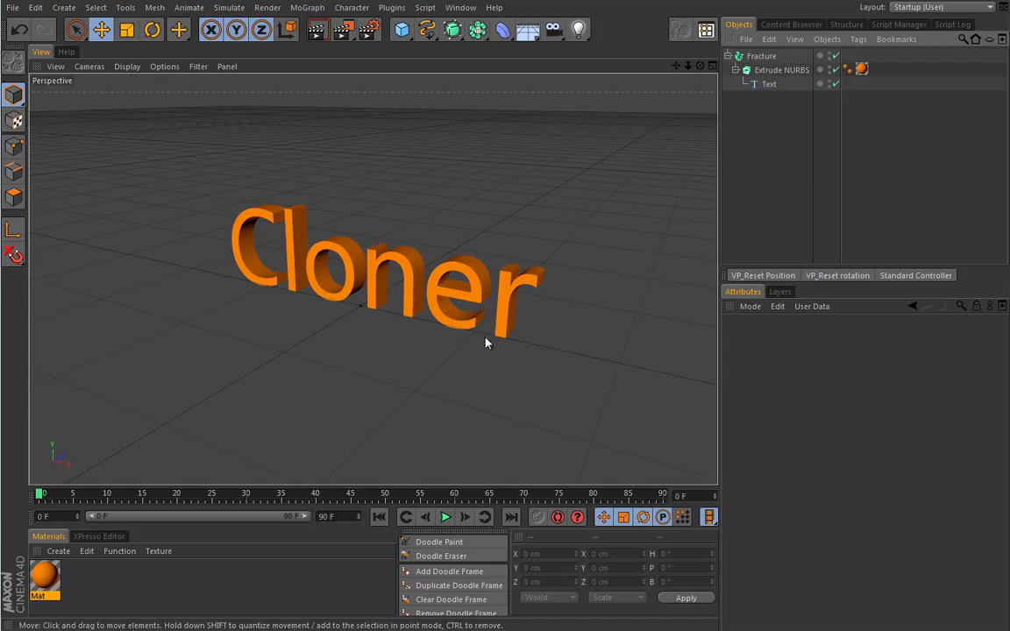
pyautogui.click(445, 517)
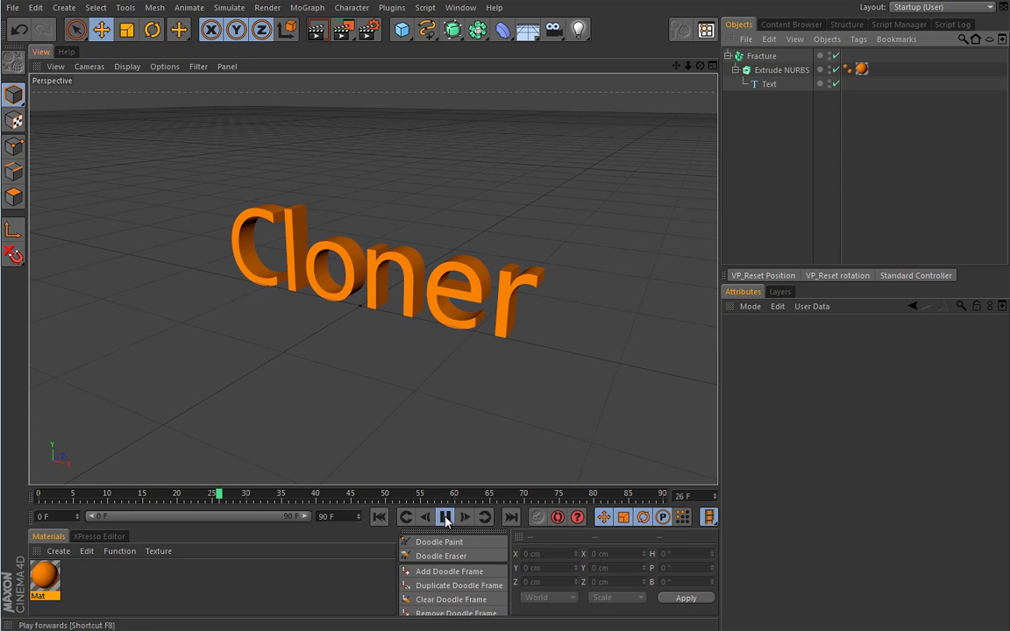
pyautogui.click(445, 517)
pyautogui.click(379, 517)
pyautogui.click(761, 55)
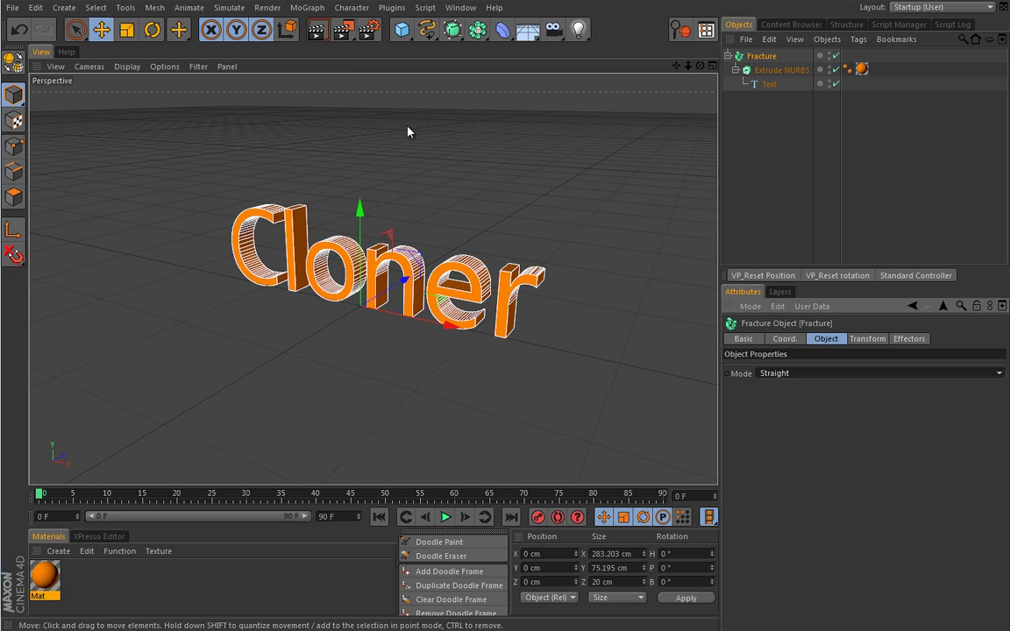
# Add a Random effector and preview its effect on the text.
pyautogui.click(309, 7)
pyautogui.moveTo(329, 28)
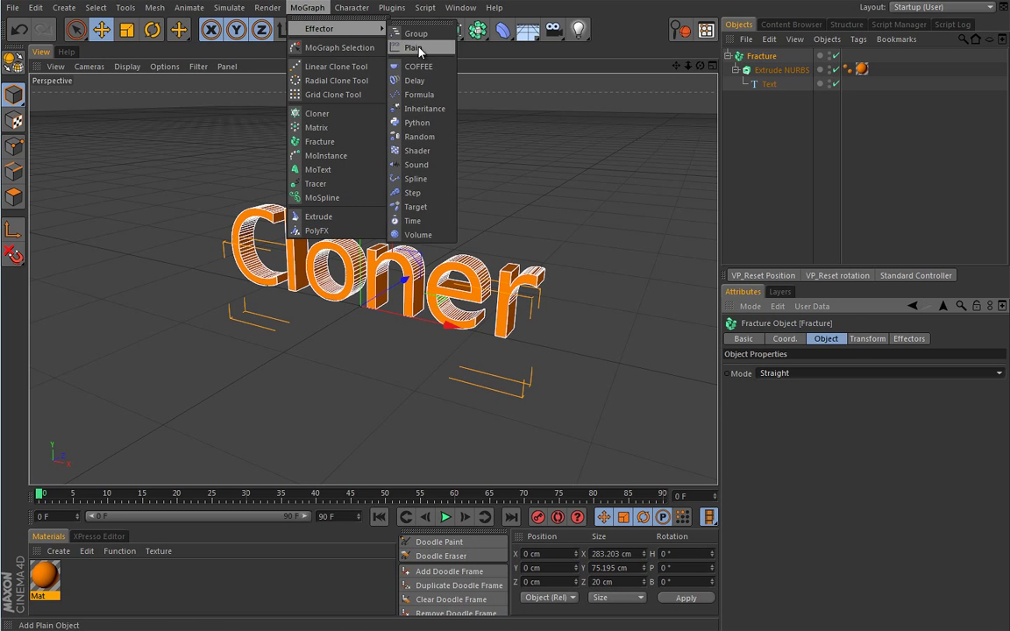
pyautogui.click(418, 138)
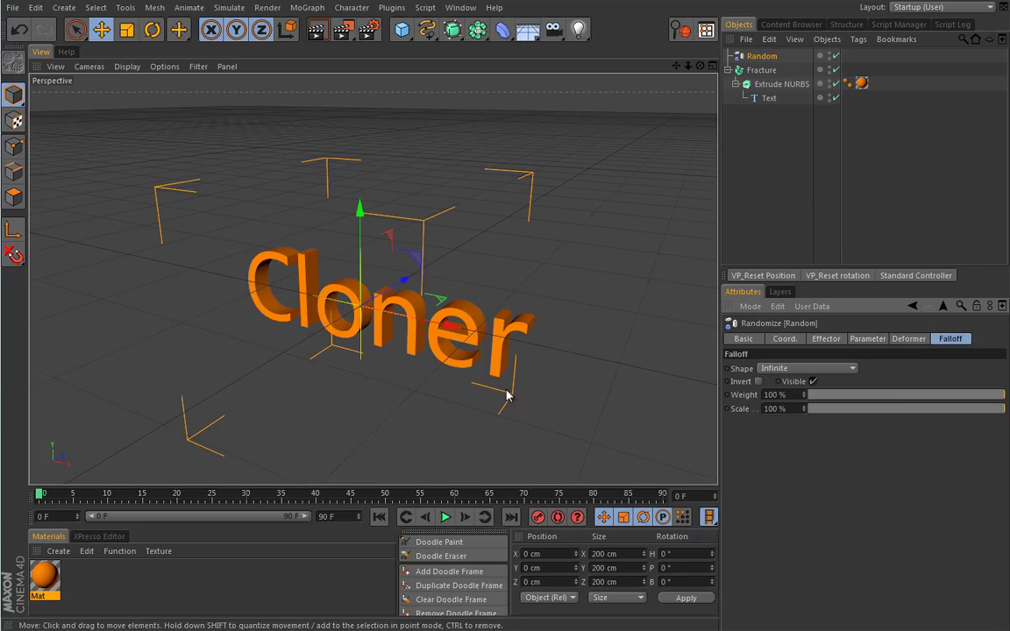
pyautogui.click(447, 519)
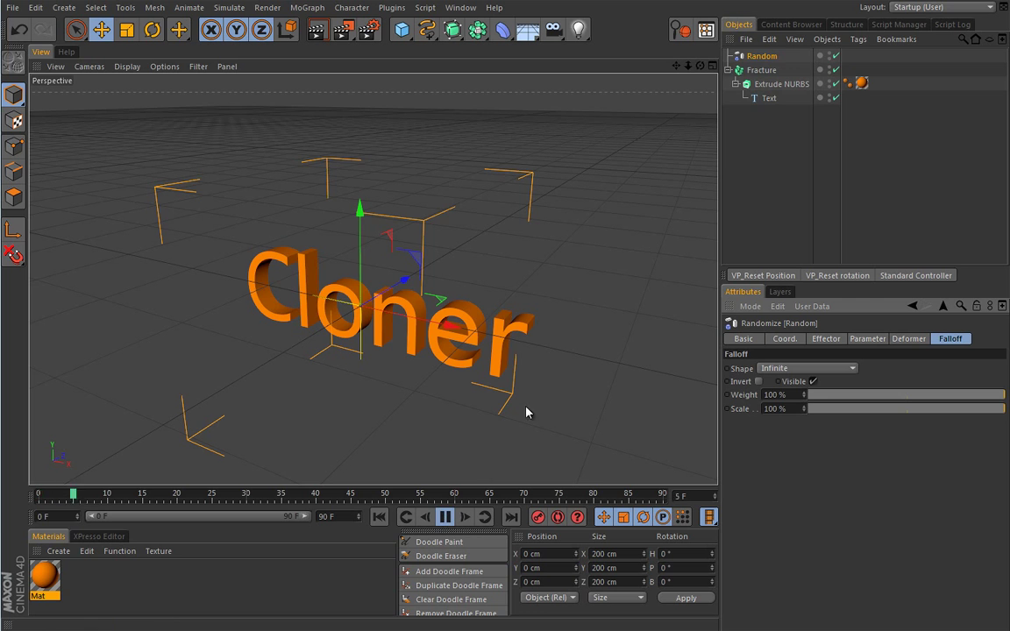
pyautogui.click(445, 517)
# Change the Text object's text from 'Cloner' to 'Fracture' and replay the animation.
pyautogui.click(391, 519)
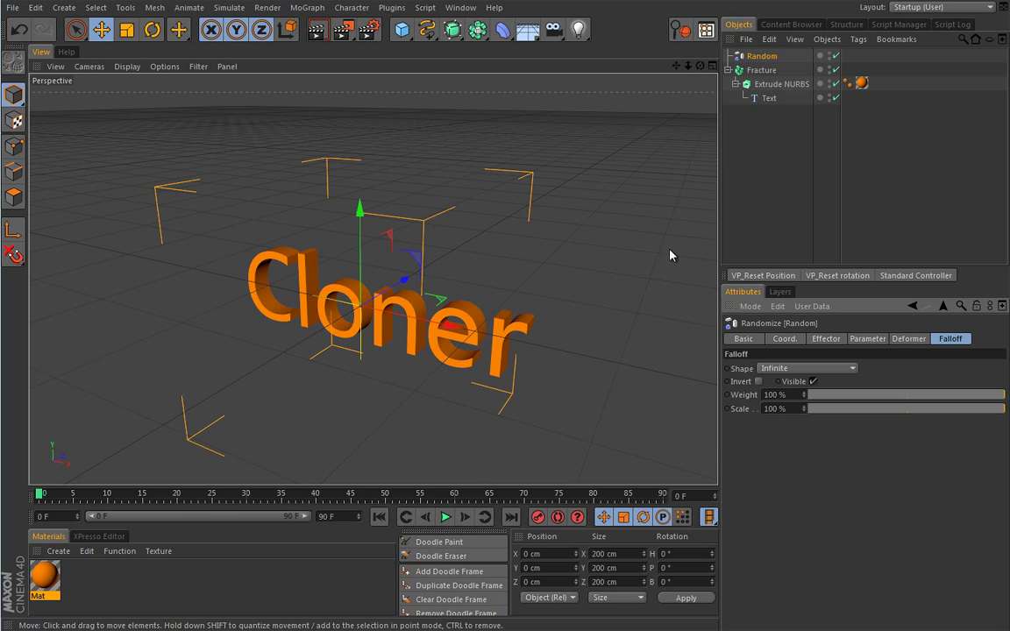
pyautogui.click(768, 98)
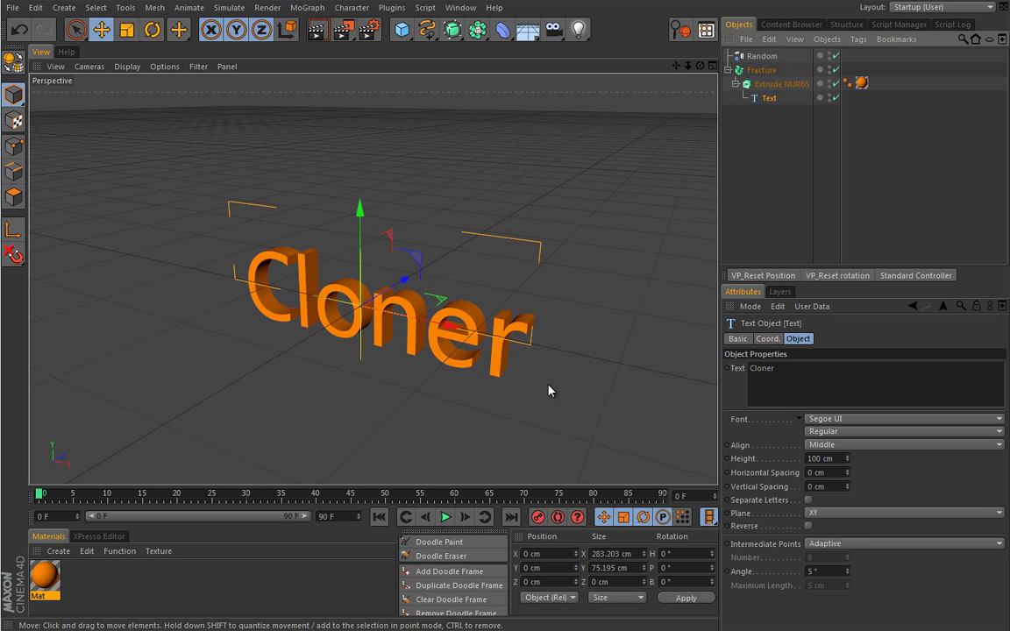
pyautogui.write('Fr')
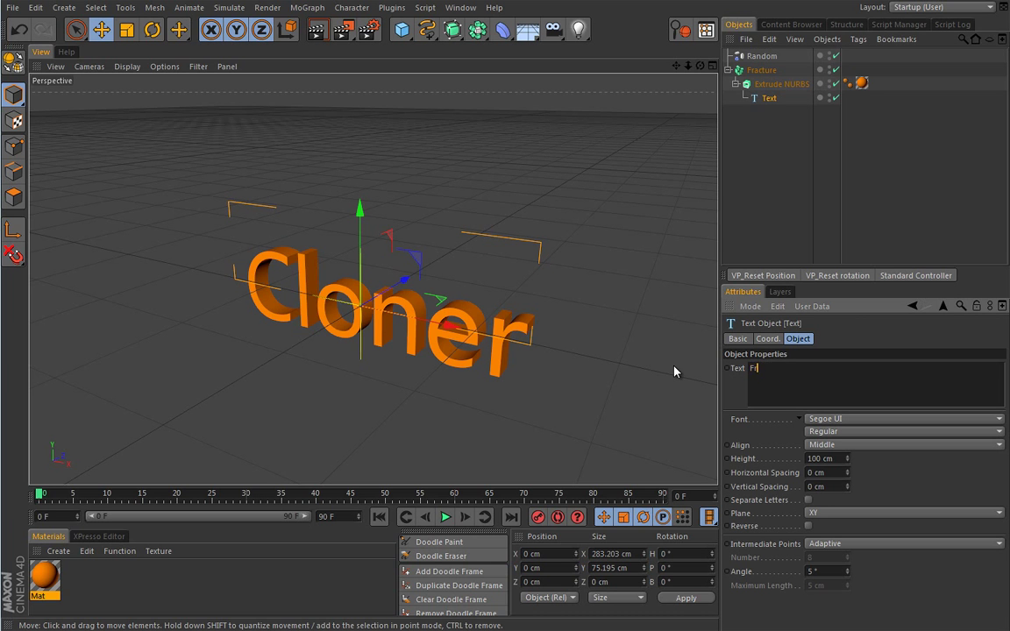
pyautogui.write('acut')
pyautogui.press('BackSpace')
pyautogui.press('BackSpace')
pyautogui.write('ture')
pyautogui.click(726, 187)
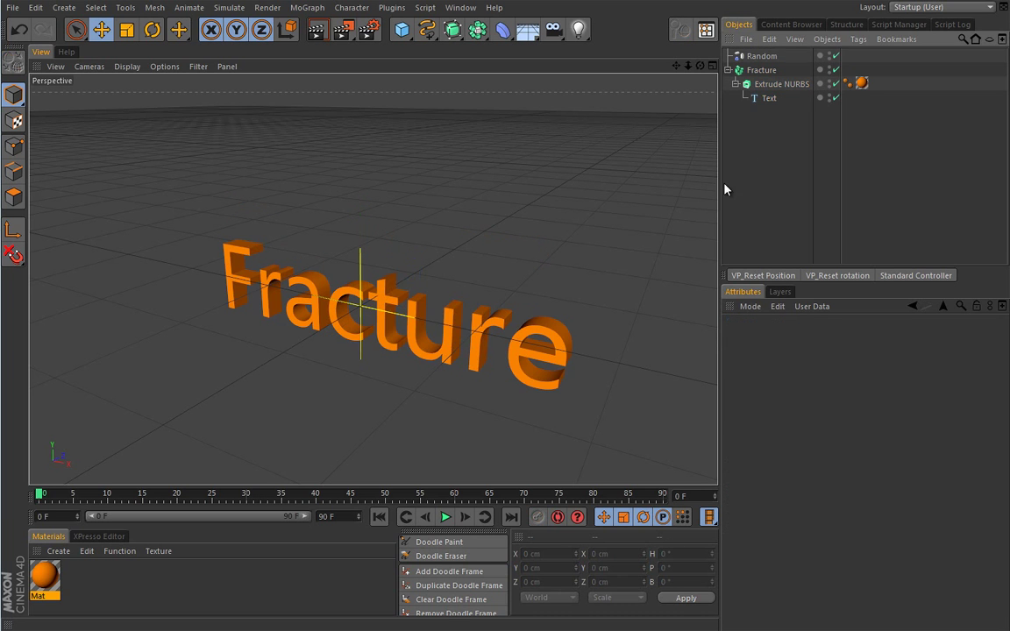
pyautogui.moveTo(389, 390)
pyautogui.keyDown('alt'); pyautogui.mouseDown()
pyautogui.moveTo(412, 361)
pyautogui.moveTo(405, 375)
pyautogui.mouseUp(); pyautogui.keyUp('alt')
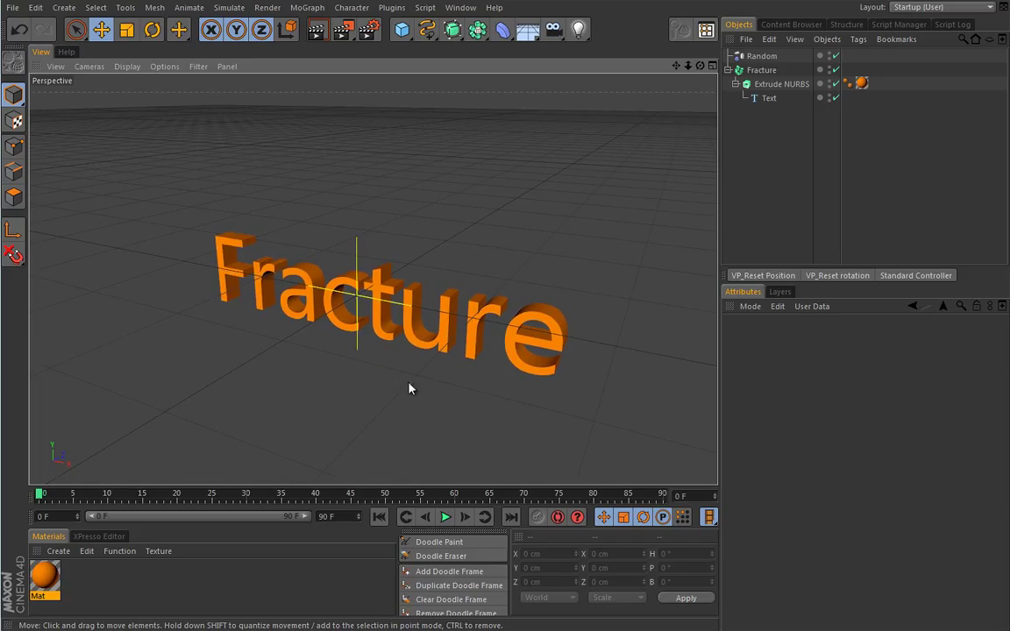
pyautogui.click(444, 521)
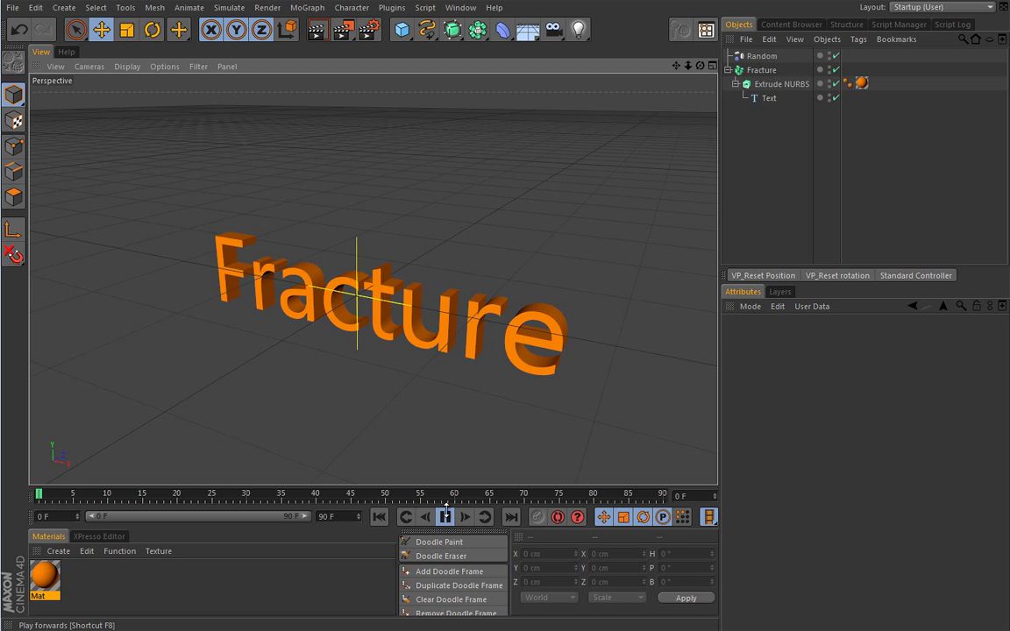
# Set the Random effector's Random Mode to Noise.
pyautogui.click(755, 56)
pyautogui.click(826, 338)
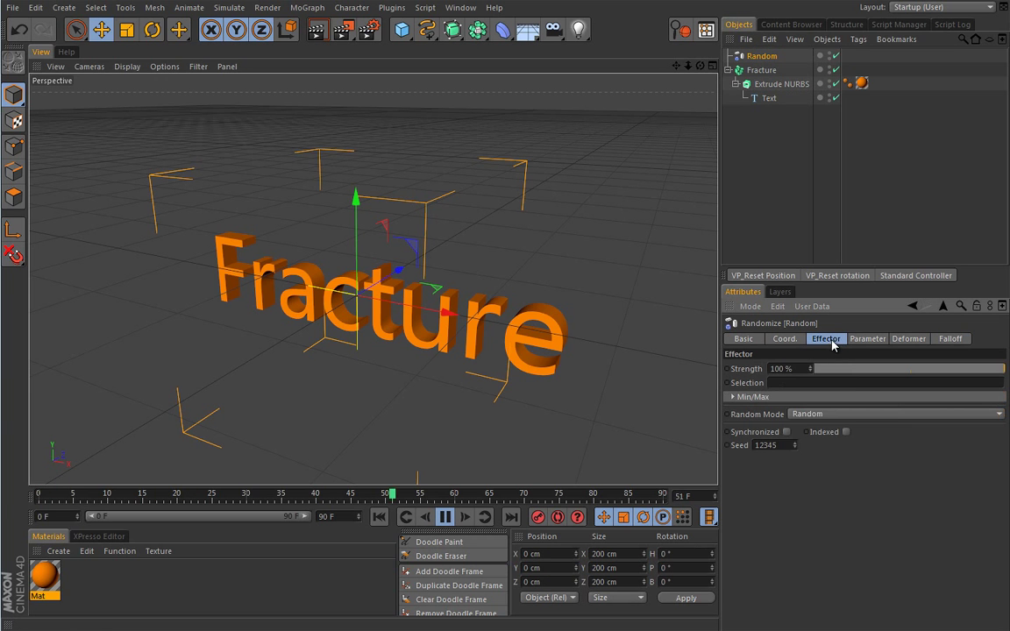
pyautogui.click(814, 417)
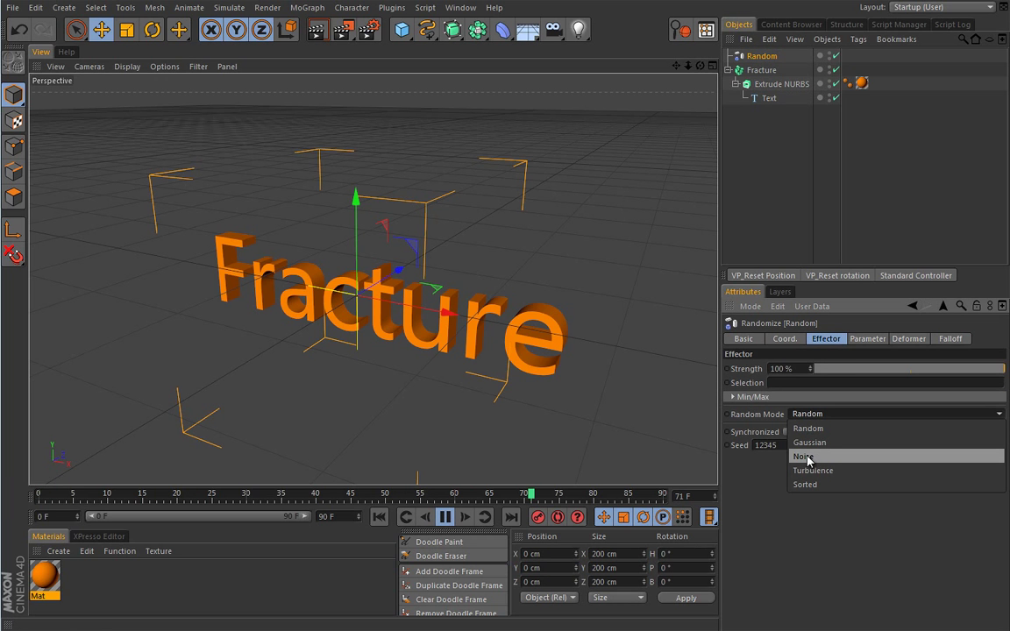
pyautogui.click(804, 457)
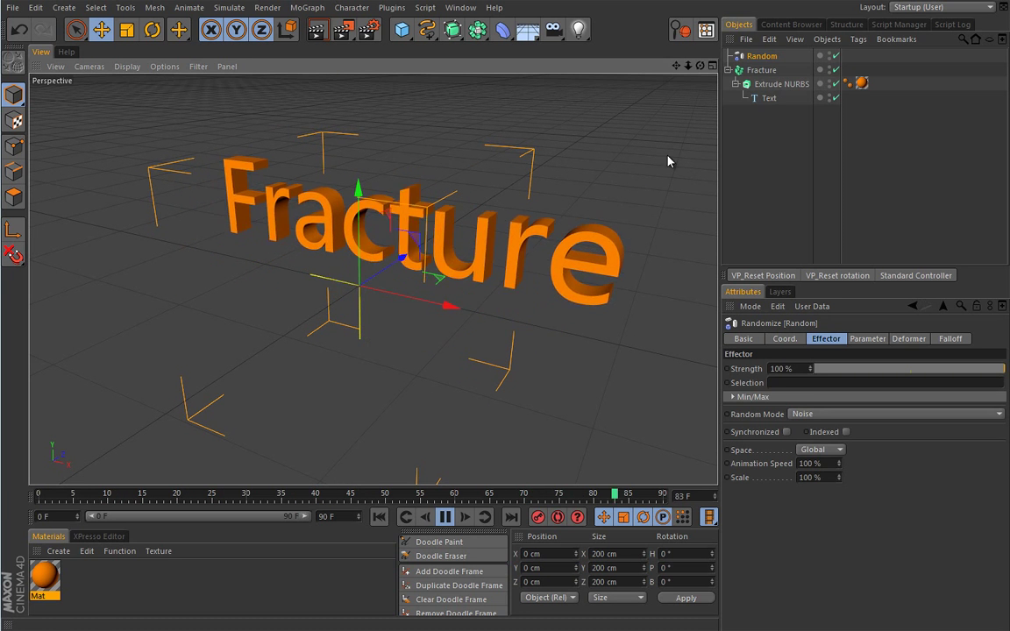
pyautogui.click(761, 71)
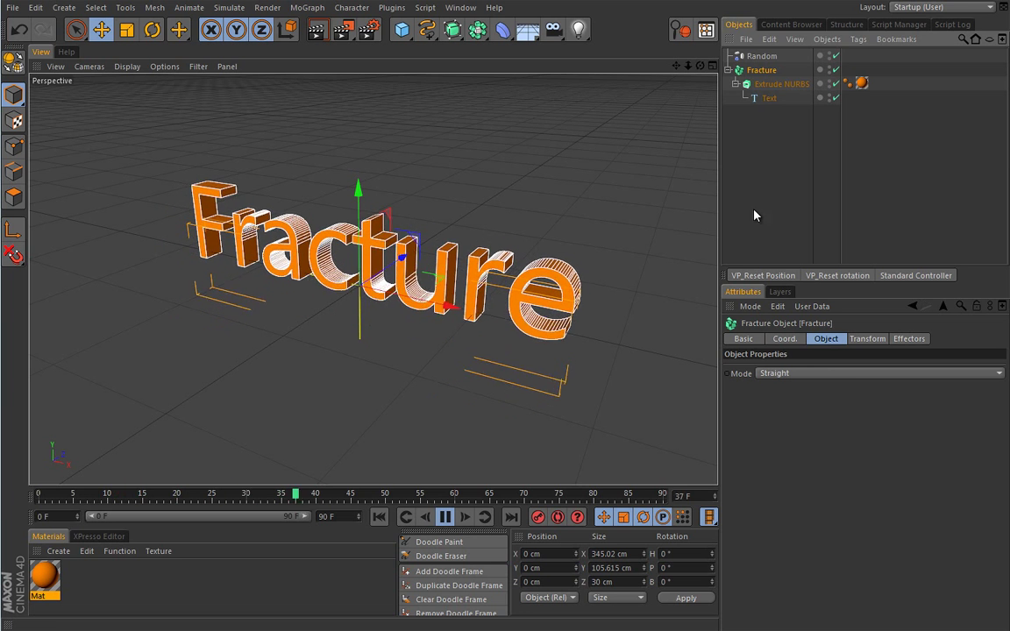
# Set Fracture mode to Explode Segments, then to Explode Segments & Connect, and replay.
pyautogui.click(774, 373)
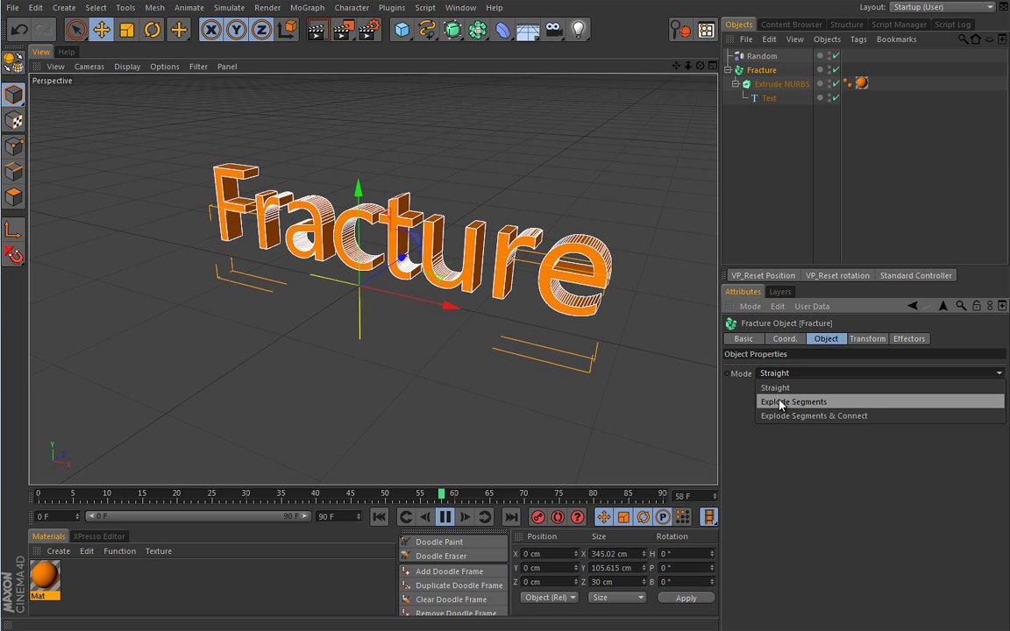
pyautogui.click(779, 402)
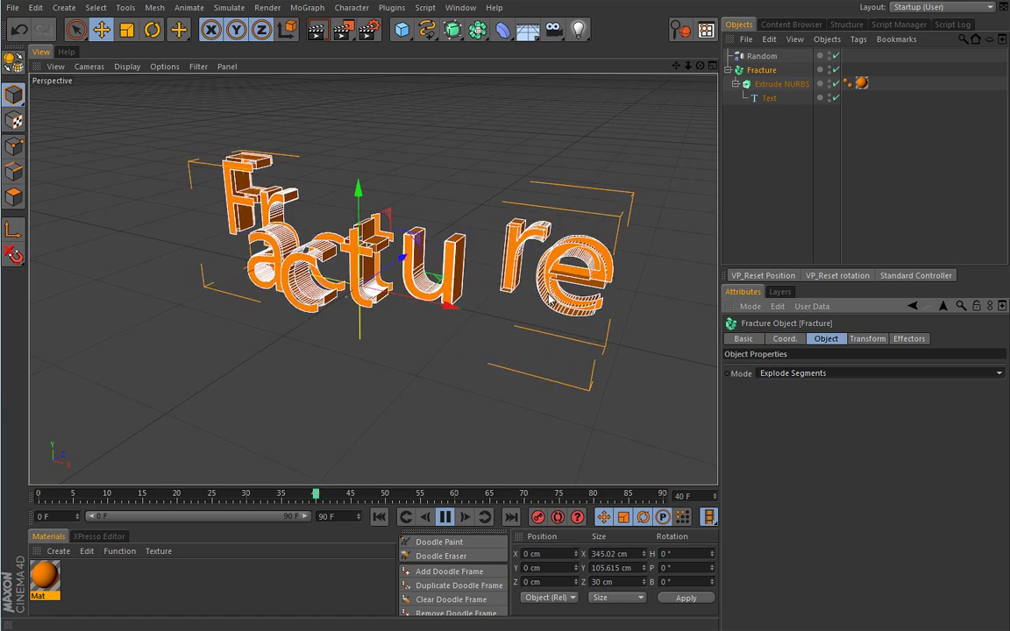
pyautogui.click(786, 374)
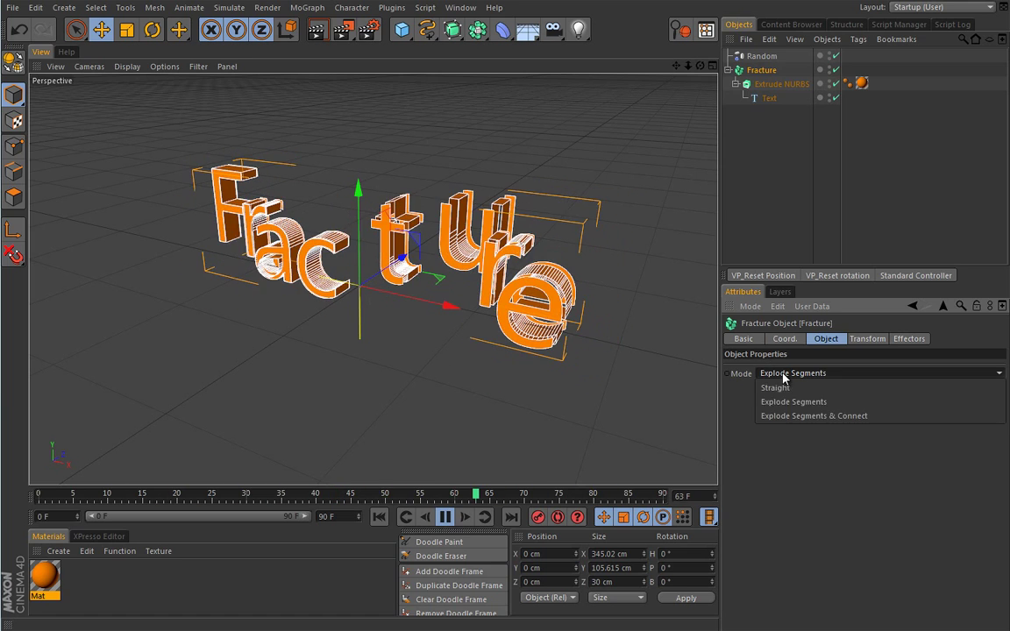
pyautogui.click(783, 417)
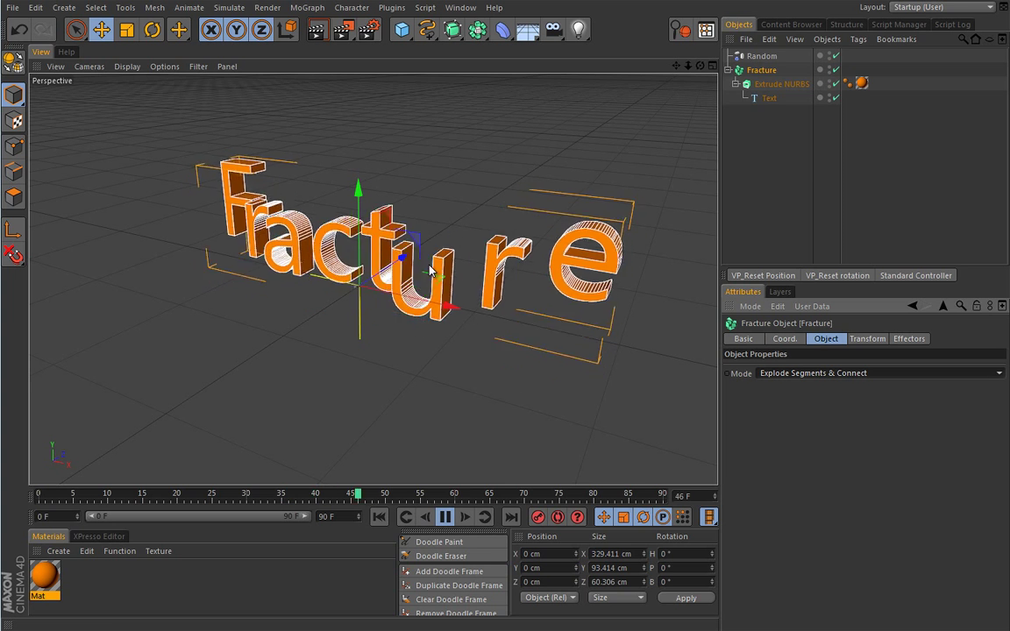
pyautogui.click(445, 517)
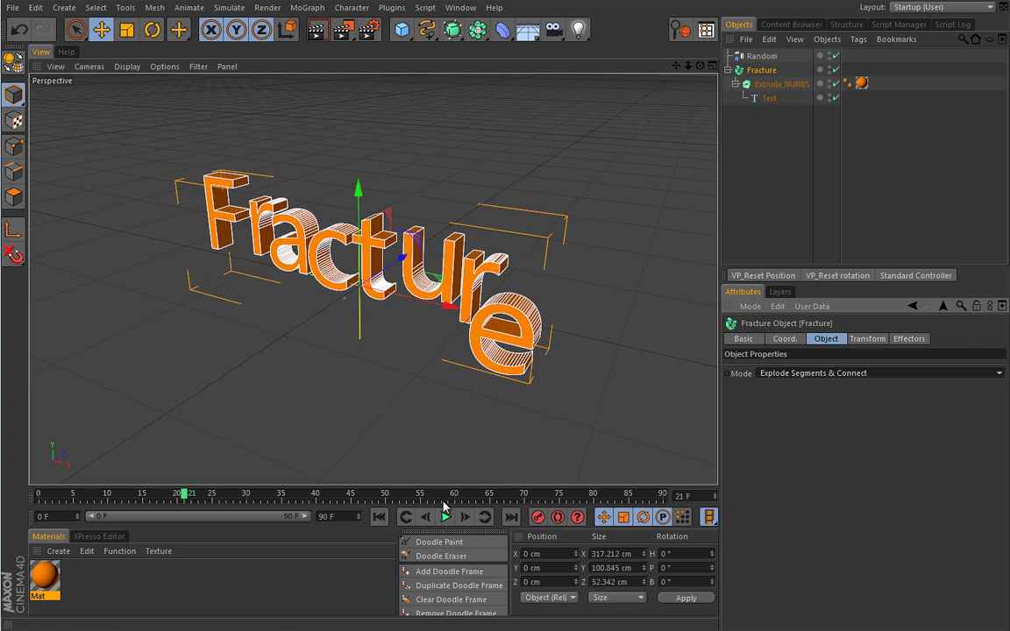
# Give the Random effector a Sphere falloff and move it over the letters 're'.
pyautogui.click(761, 56)
pyautogui.click(950, 340)
pyautogui.click(802, 369)
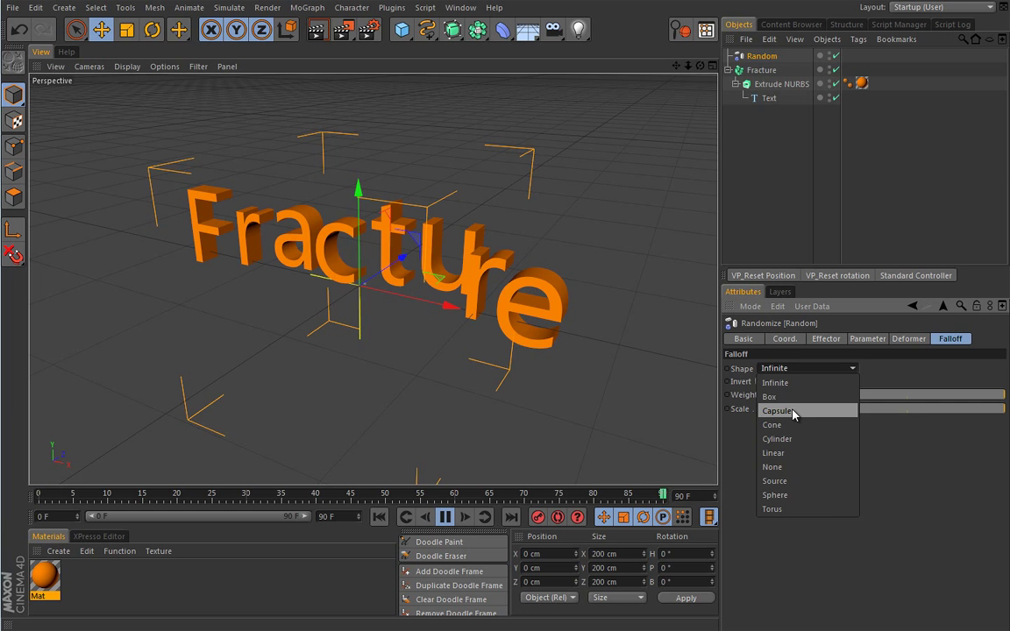
pyautogui.click(775, 495)
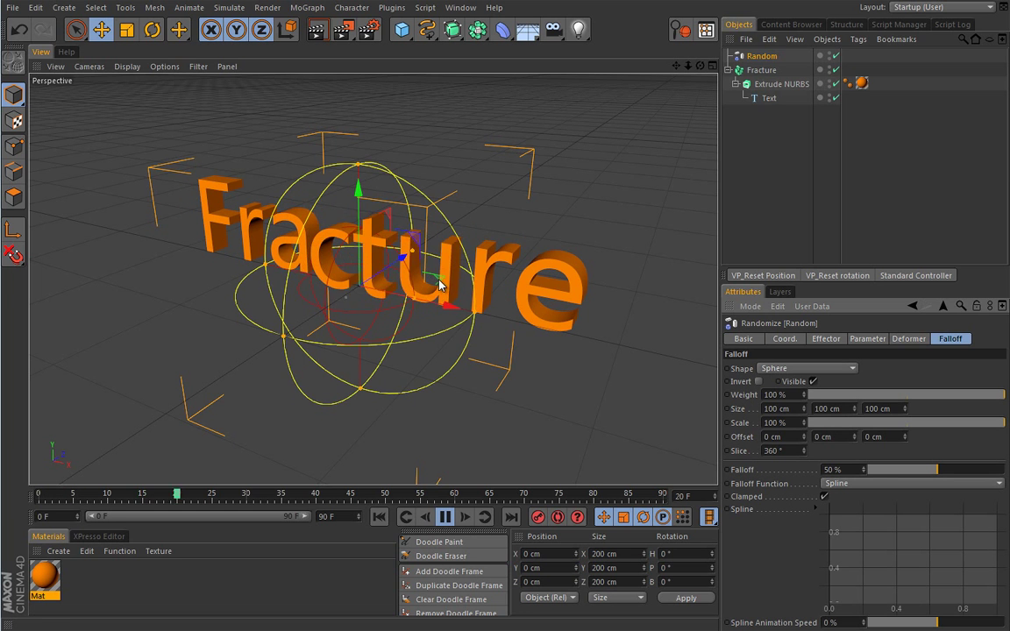
pyautogui.moveTo(447, 304); pyautogui.dragTo(618, 344)
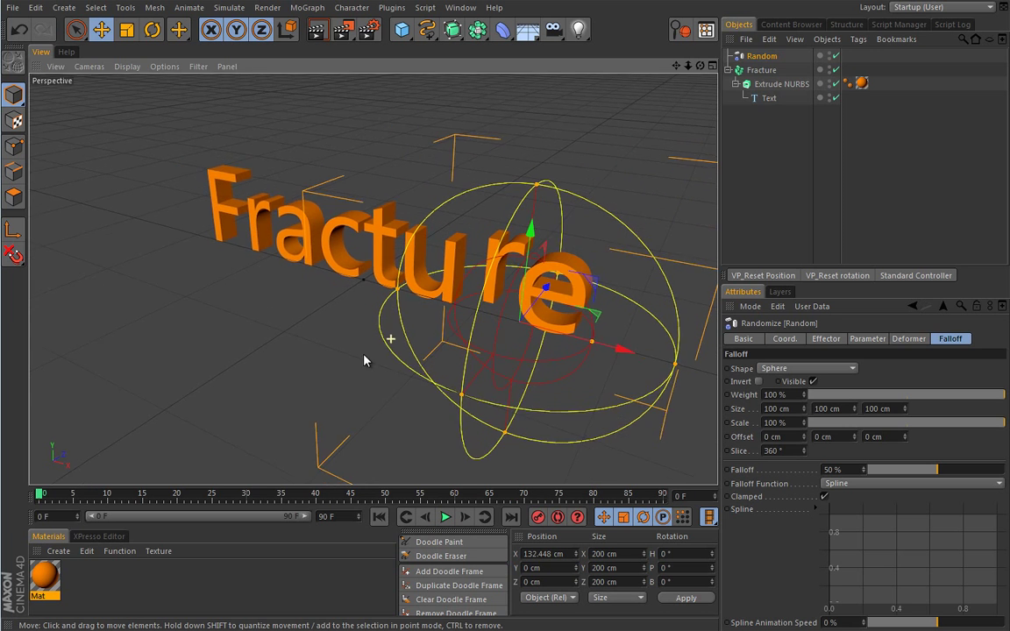
pyautogui.keyDown('alt'); pyautogui.moveTo(364, 361); pyautogui.dragTo(357, 327); pyautogui.keyUp('alt')
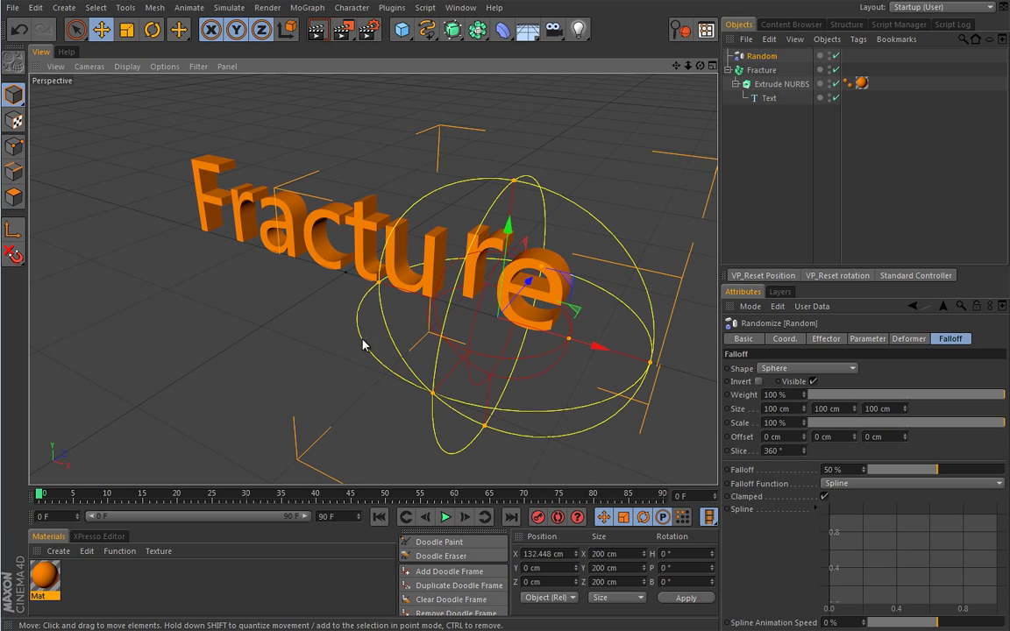
# Delete the Random effector, make Fracture editable to inspect letter pieces, then undo.
pyautogui.press('Delete')
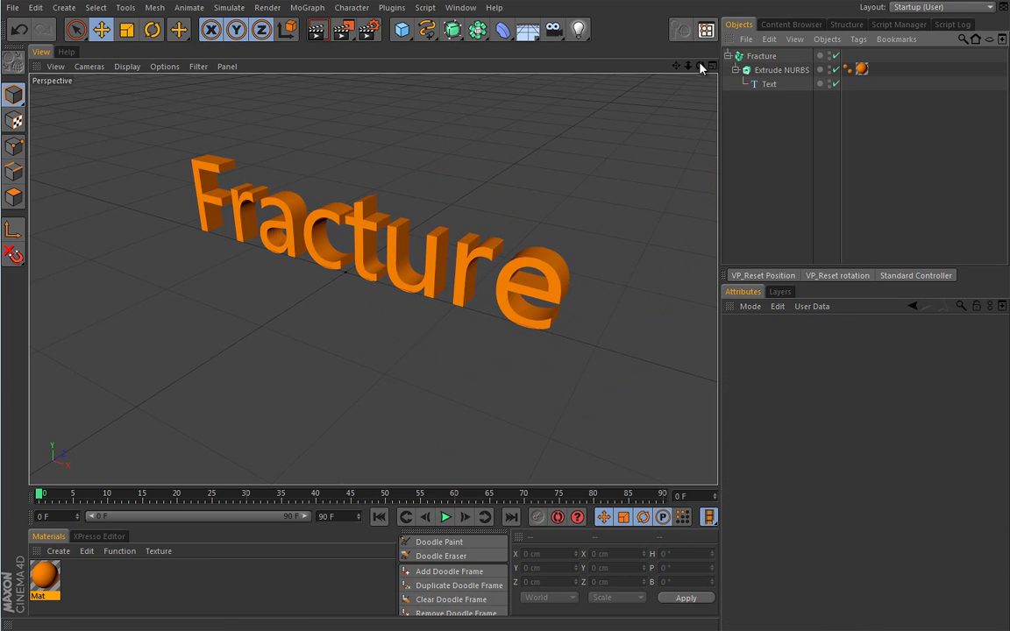
pyautogui.click(761, 55)
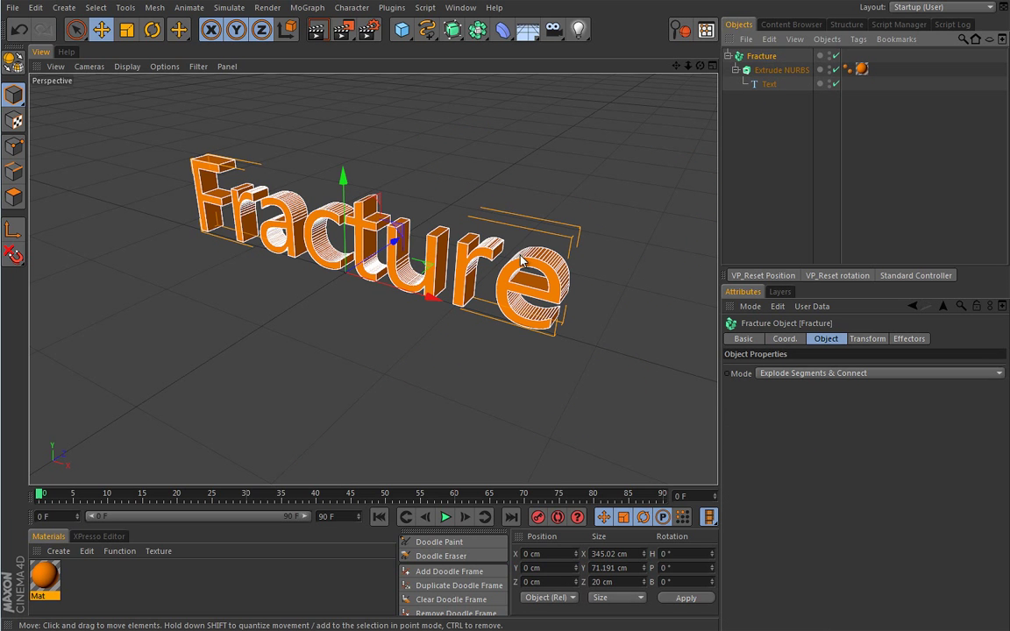
pyautogui.keyDown('alt'); pyautogui.moveTo(373, 338); pyautogui.dragTo(385, 331); pyautogui.keyUp('alt')
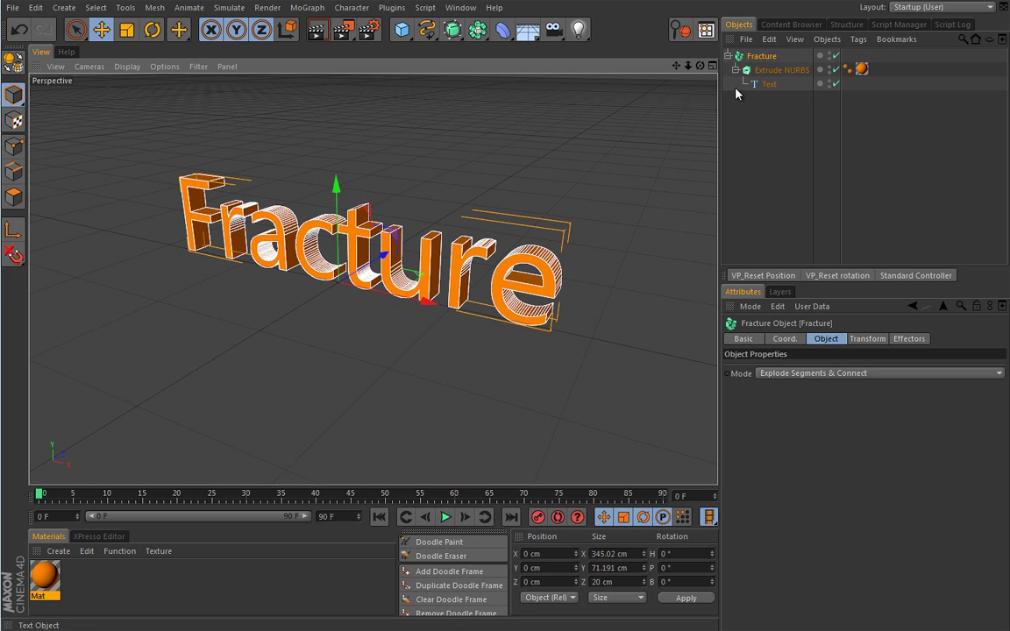
pyautogui.press('c')
pyautogui.click(729, 56)
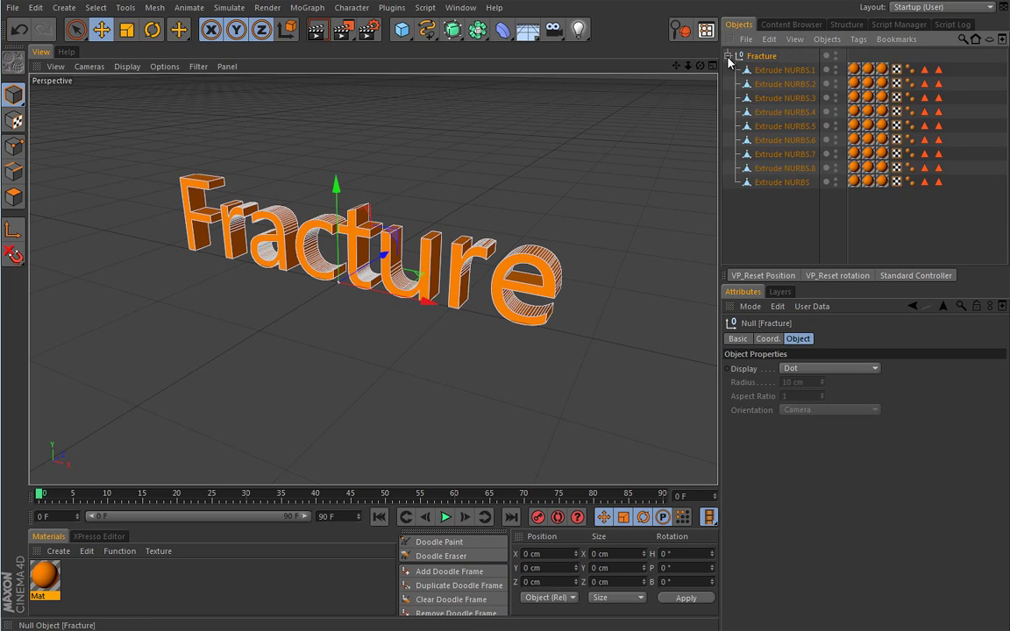
pyautogui.click(783, 83)
pyautogui.press('Down')
pyautogui.press('Down')
pyautogui.press('Down')
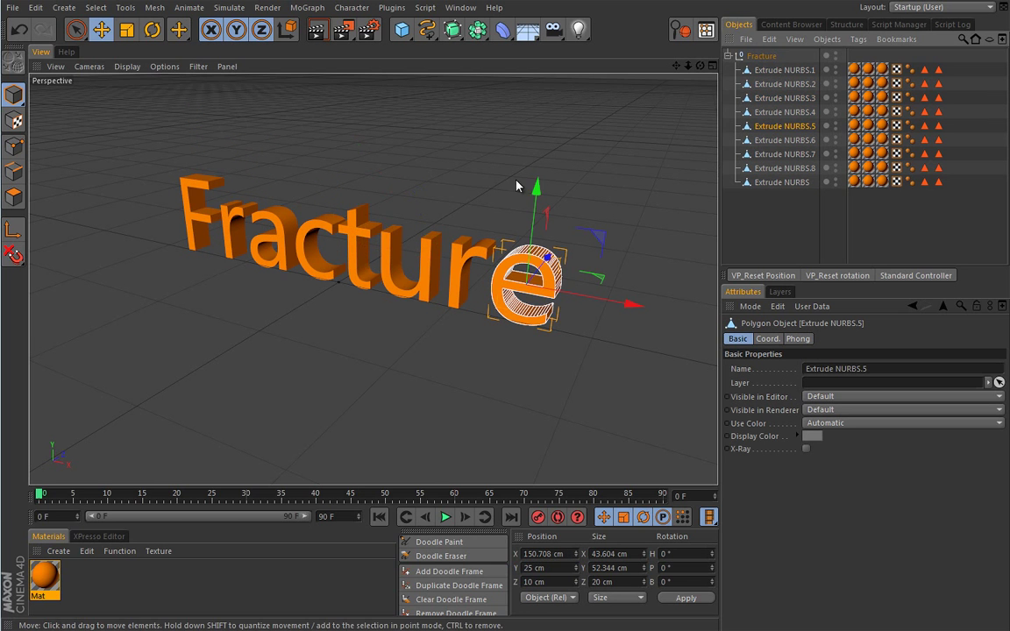
pyautogui.press('Up')
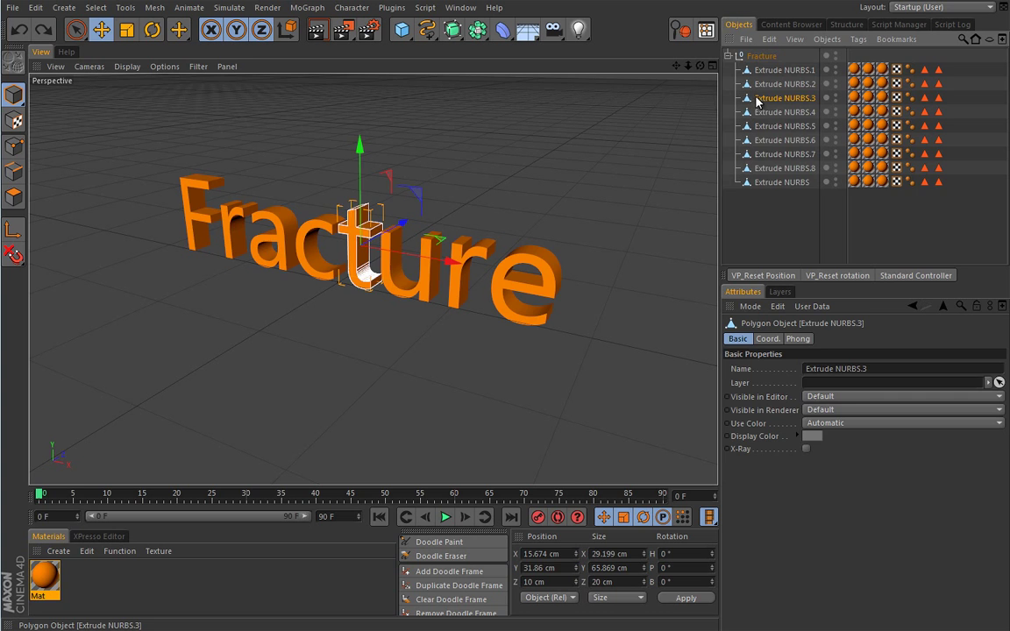
pyautogui.press('Up')
pyautogui.press('Up')
pyautogui.press('Up')
pyautogui.press('Up')
pyautogui.hotkey('ctrl', 'z')
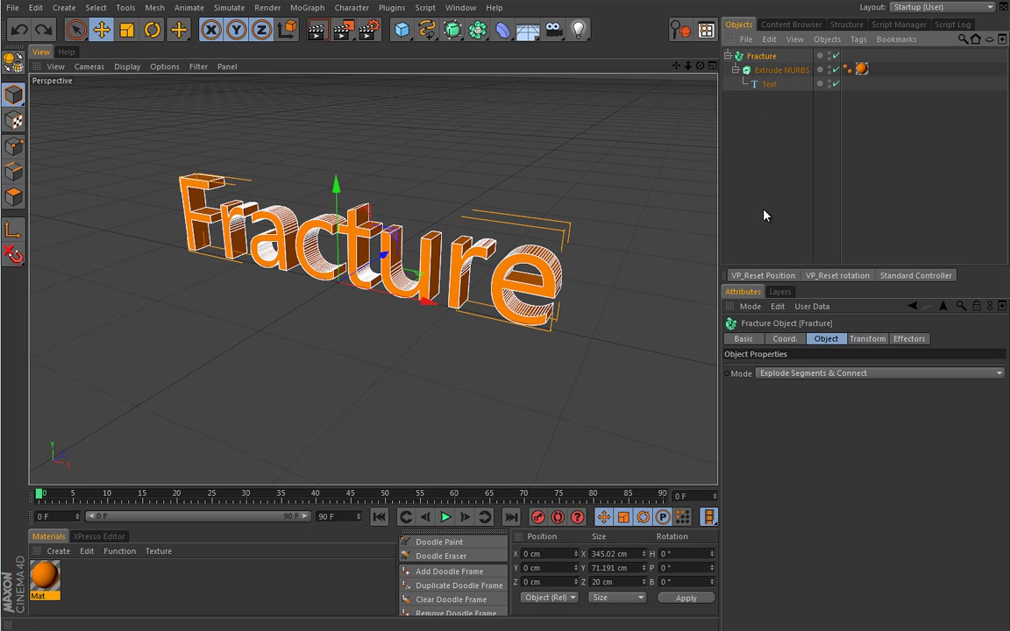
# Set Fracture mode to Explode Segments, convert to inspect Cap 1.8, then undo.
pyautogui.click(771, 375)
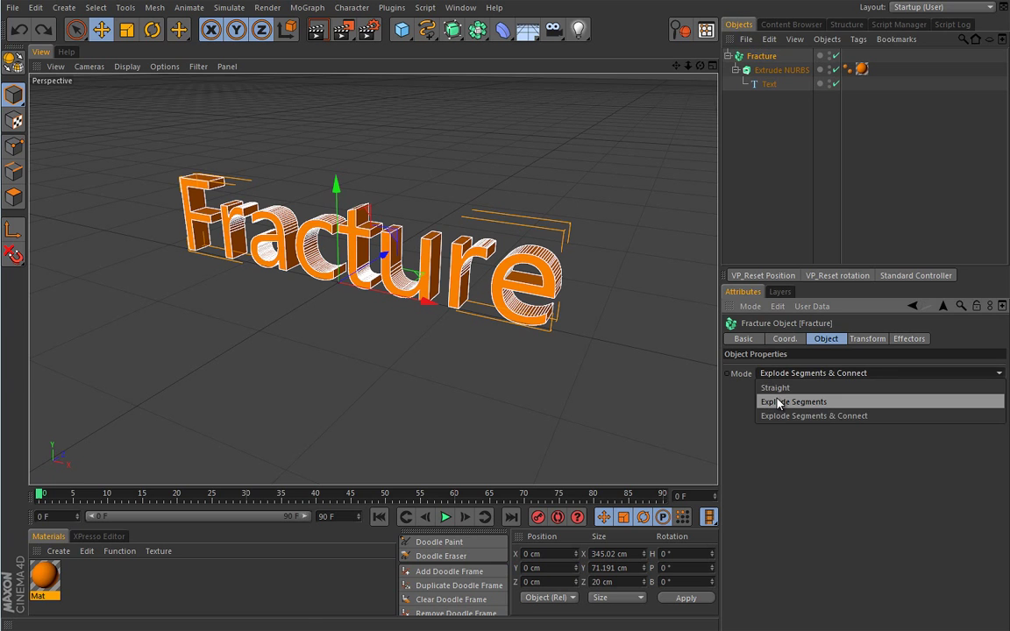
pyautogui.click(775, 402)
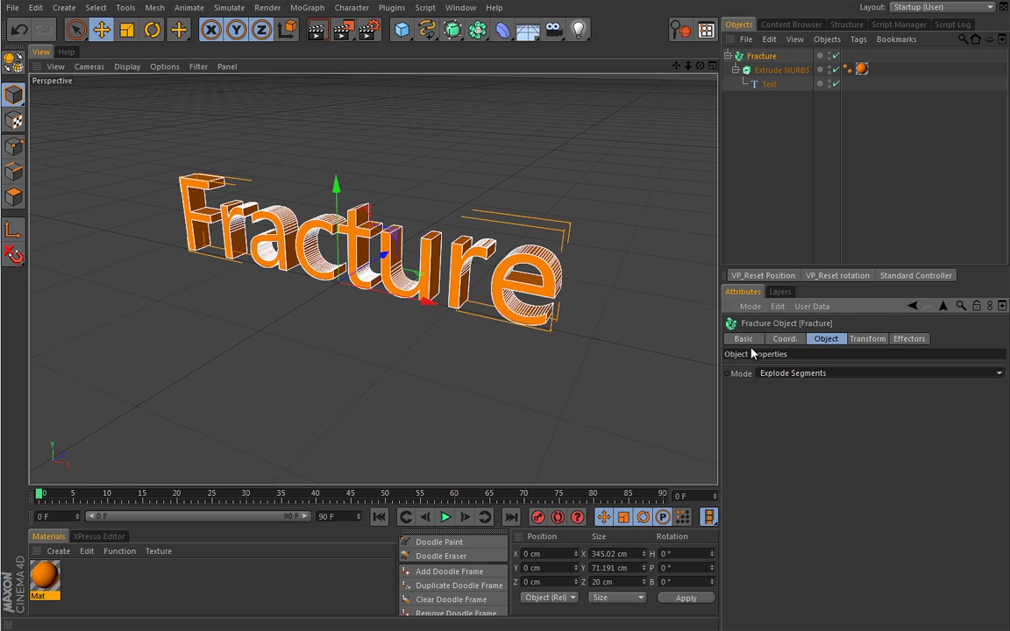
pyautogui.press('c')
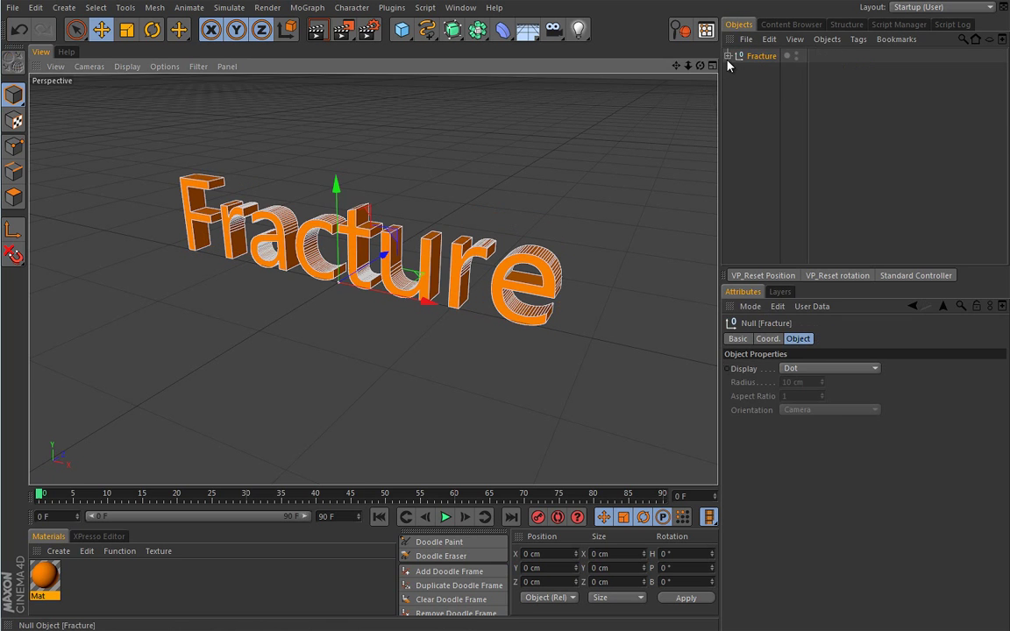
pyautogui.click(727, 56)
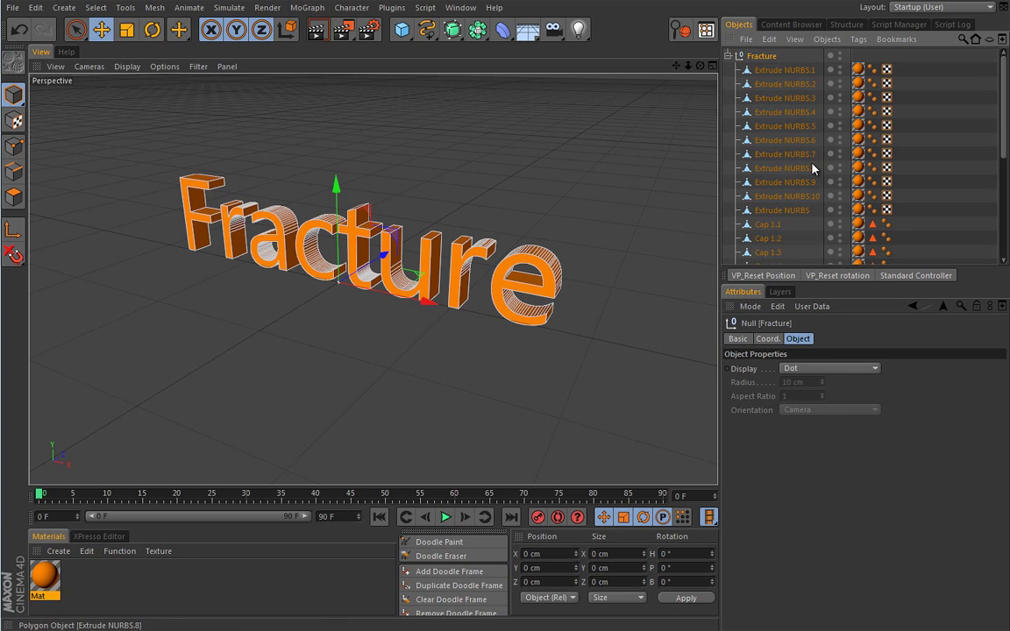
pyautogui.scroll(-3, 1003, 140)
pyautogui.scroll(-3, 903, 193)
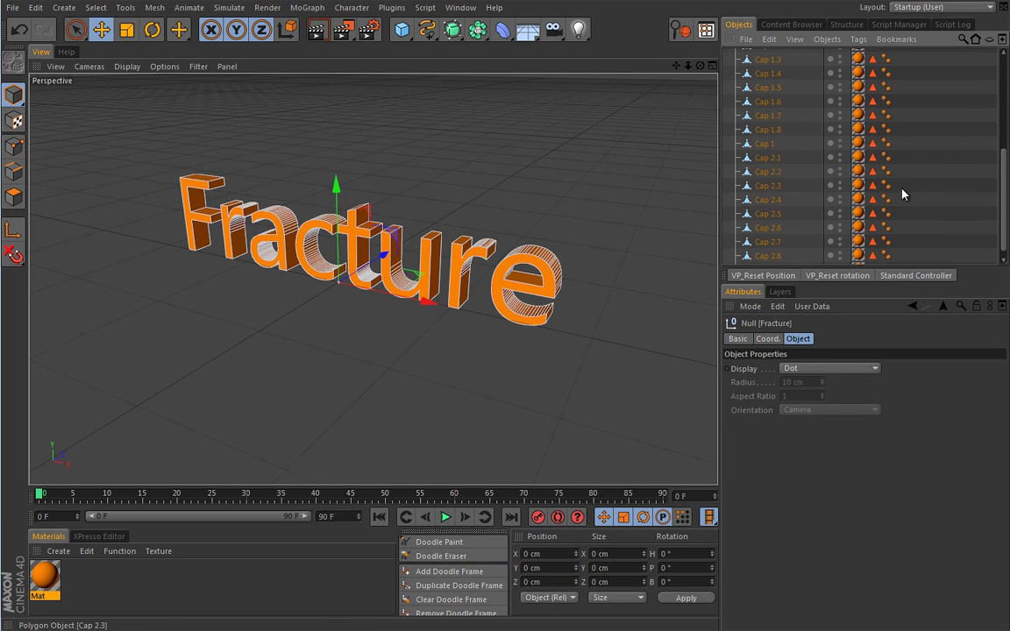
pyautogui.click(768, 130)
pyautogui.hotkey('ctrl', 'z')
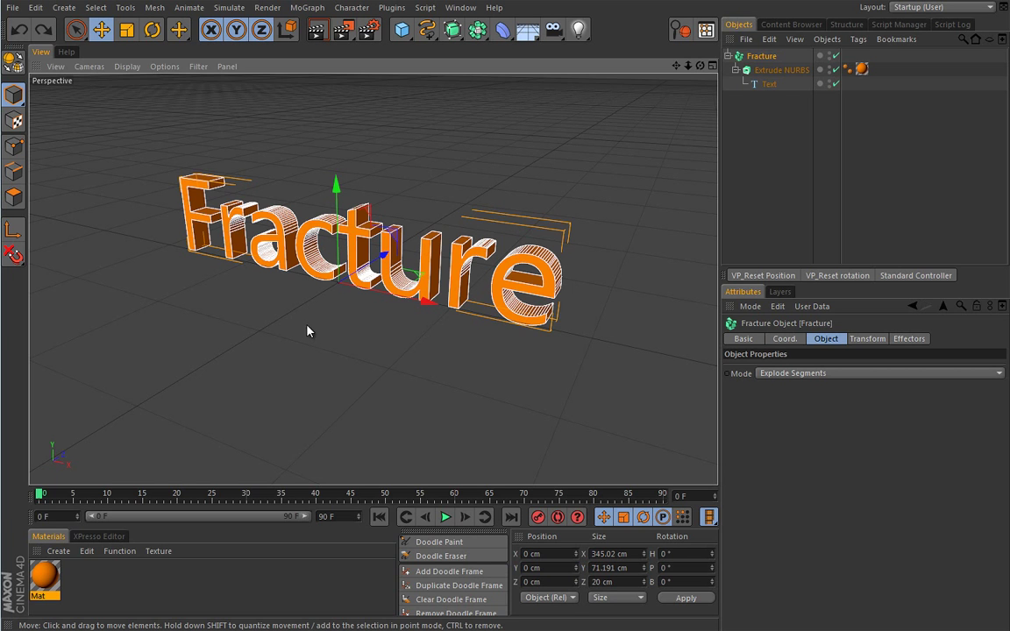
# Start the MoGraph Selection tool and set Fracture mode to Explode Segments & Connect.
pyautogui.click(309, 8)
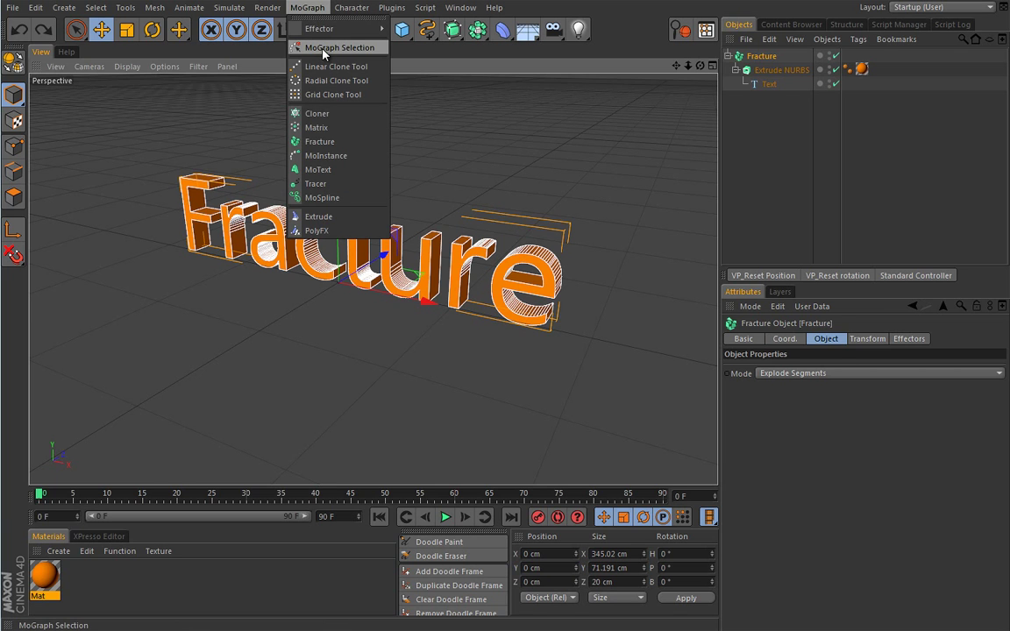
pyautogui.click(323, 49)
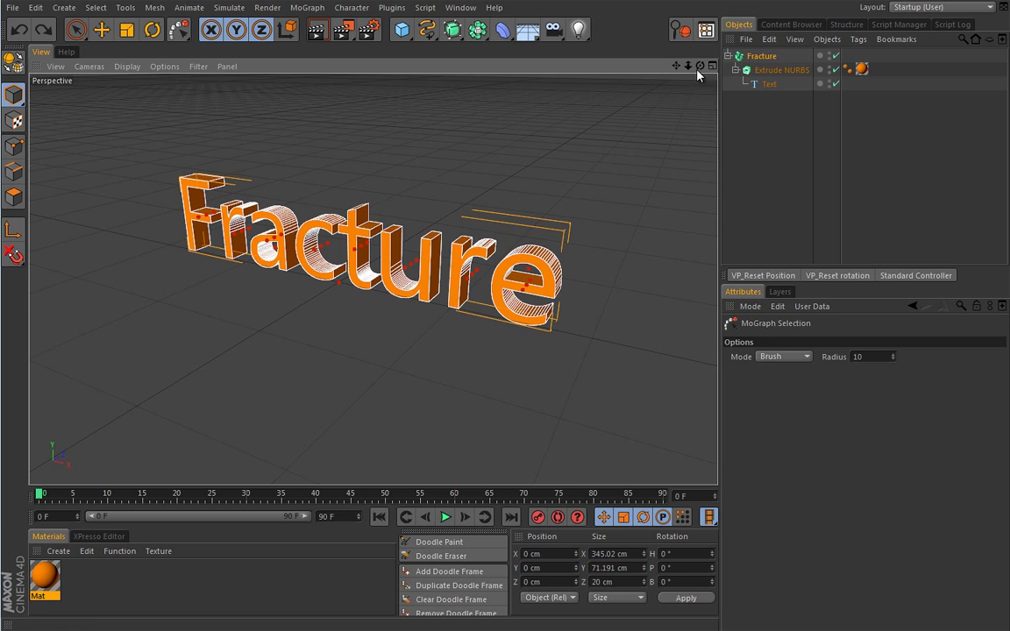
pyautogui.click(776, 69)
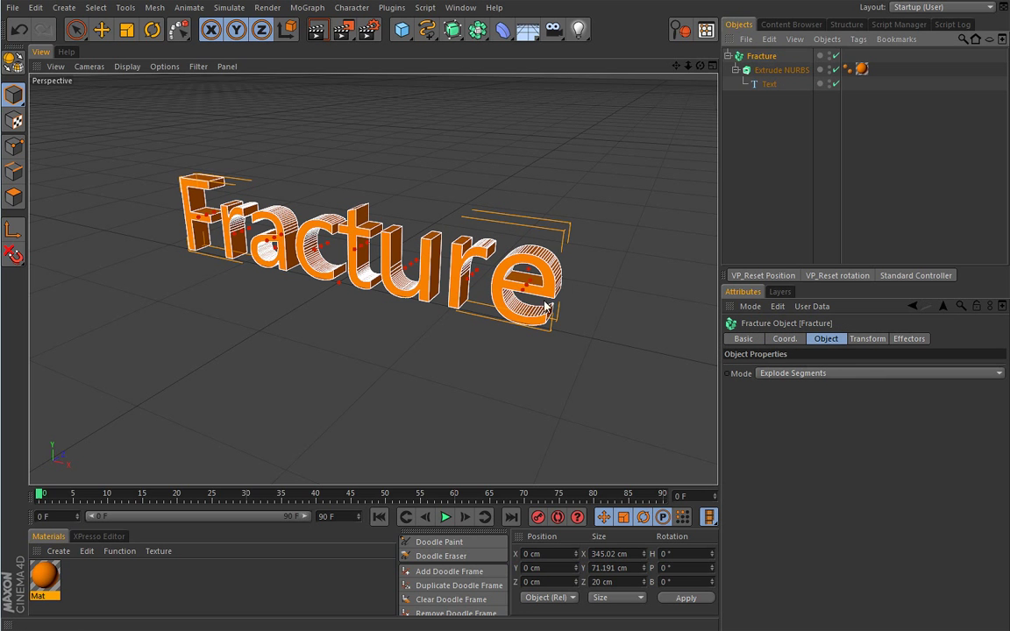
pyautogui.click(785, 374)
pyautogui.click(788, 415)
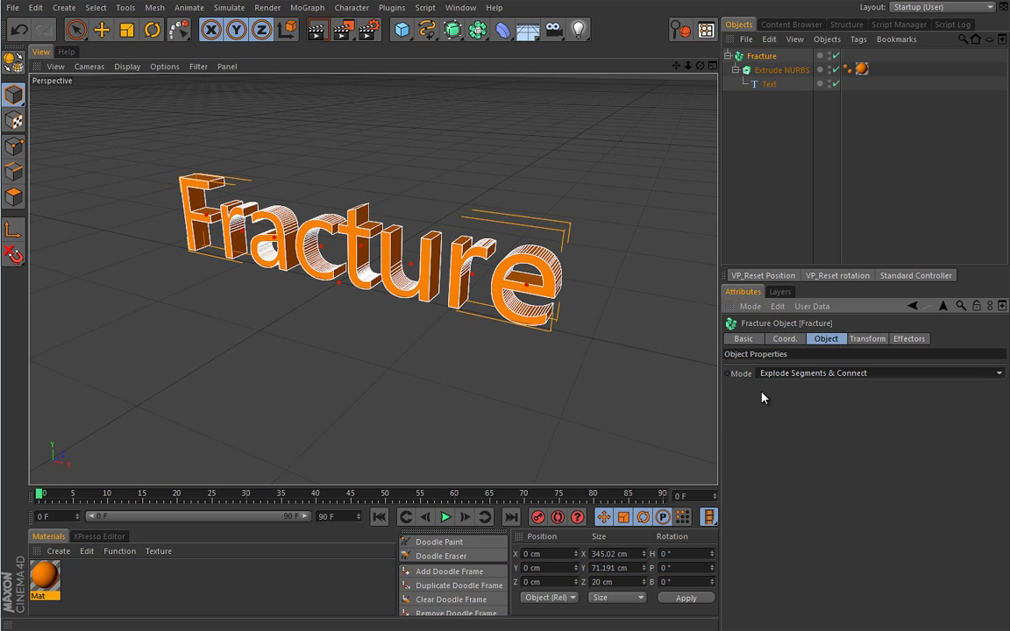
# Switch the Fracture mode to Straight, then back to Explode Segments.
pyautogui.click(785, 377)
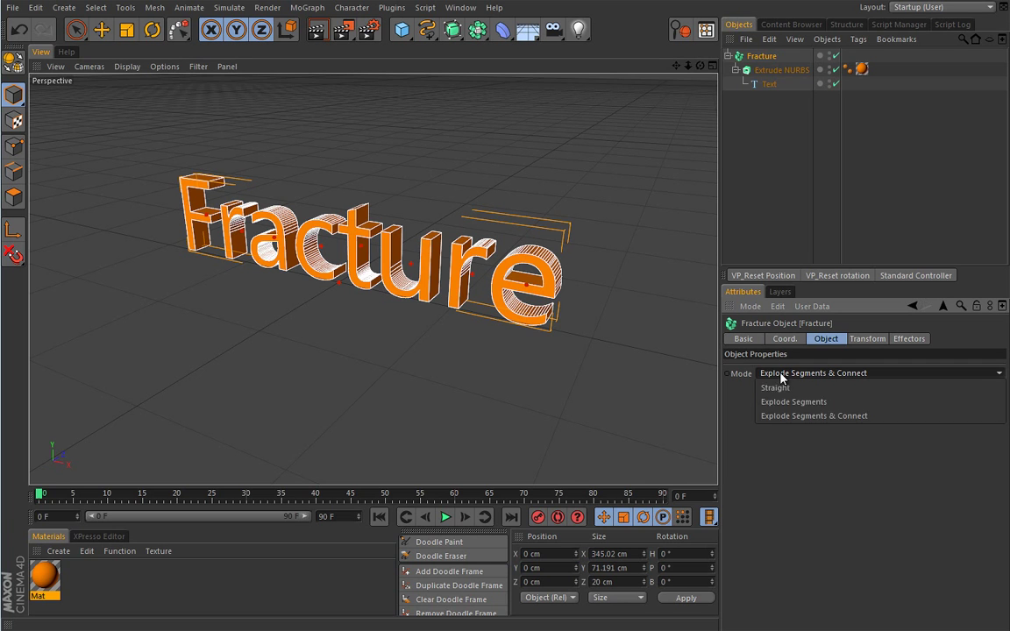
pyautogui.click(788, 388)
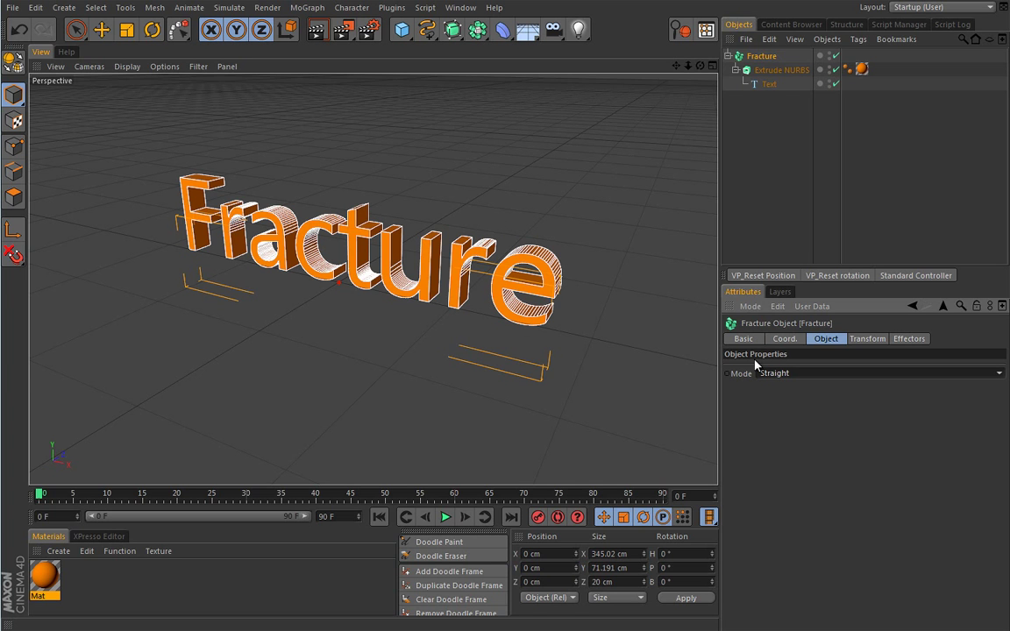
pyautogui.click(771, 374)
pyautogui.click(784, 403)
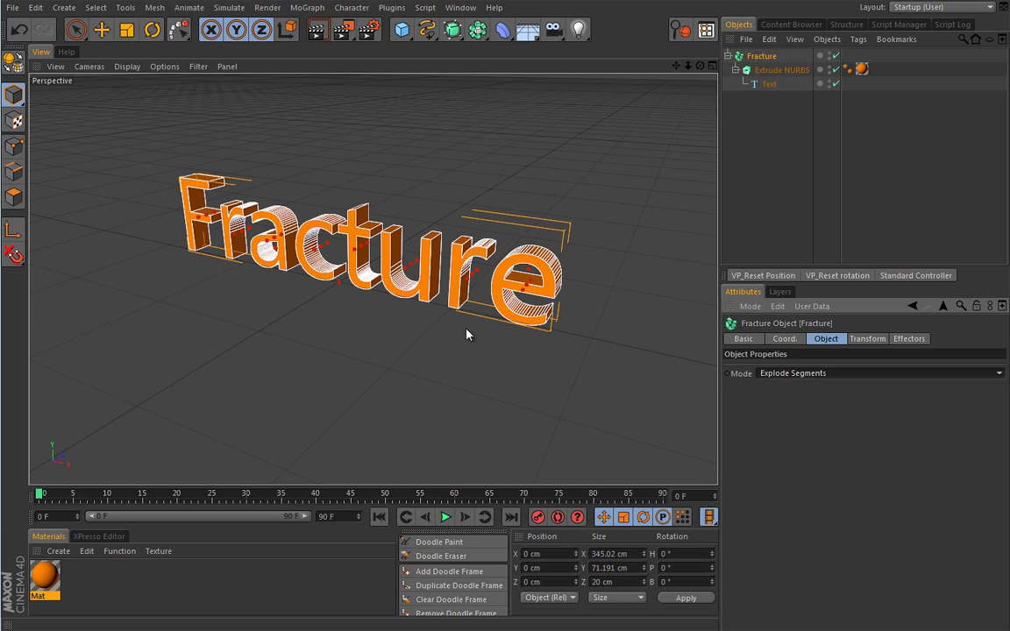
# Set the Fracture object's mode to Explode Segments & Connect.
pyautogui.click(796, 374)
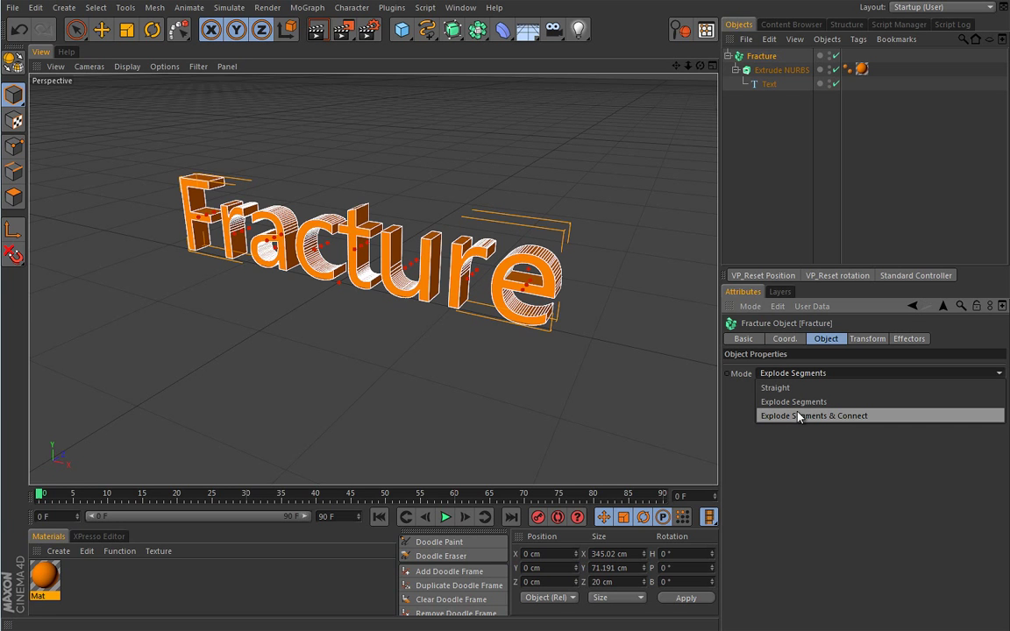
pyautogui.click(797, 416)
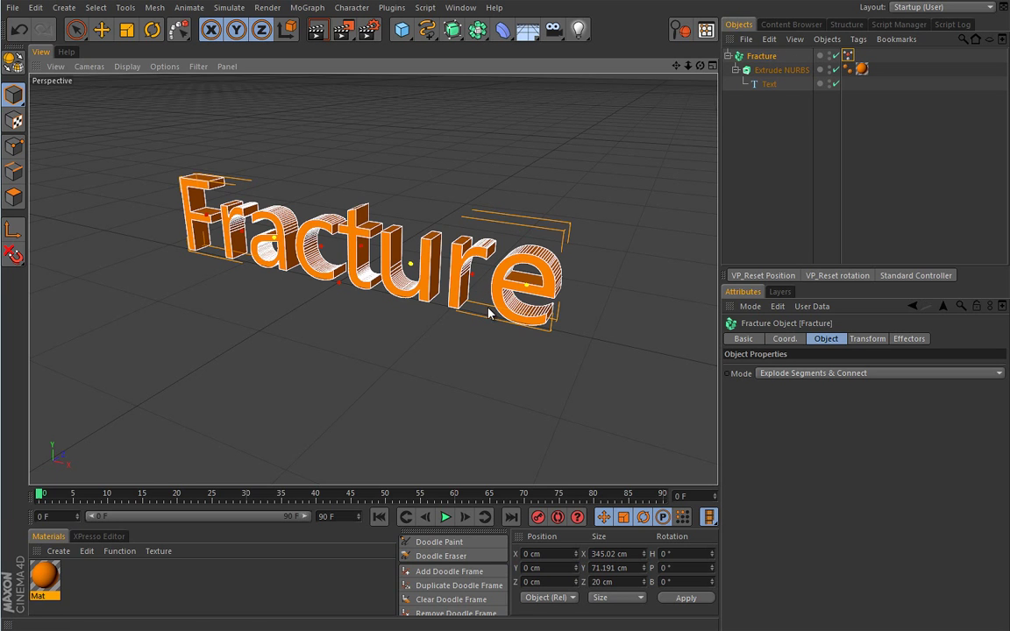
pyautogui.click(308, 8)
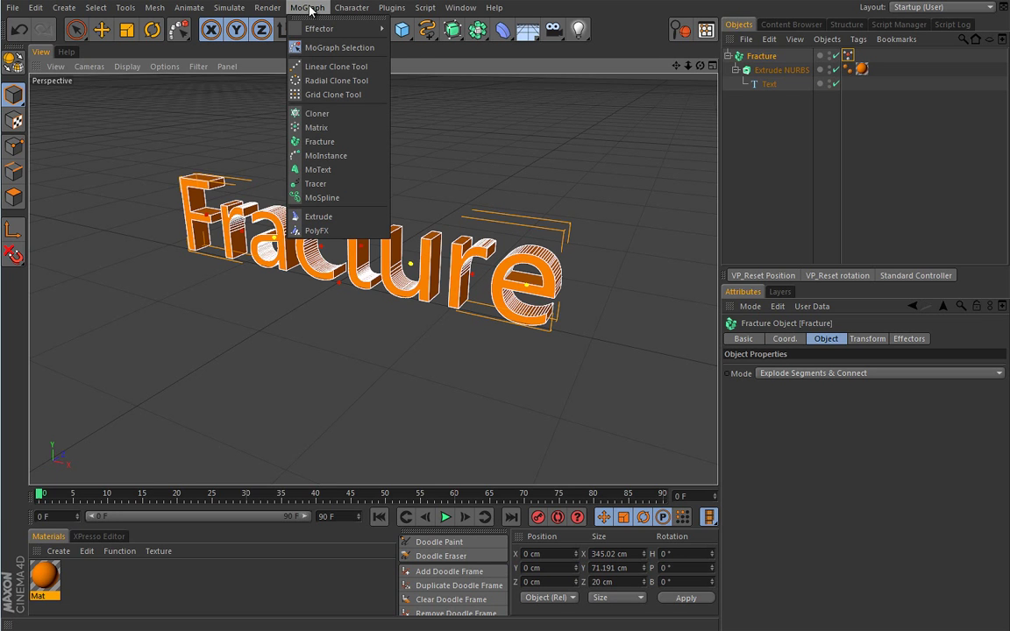
# Add a Random effector with Random Mode set to Noise and play the animation.
pyautogui.click(307, 9)
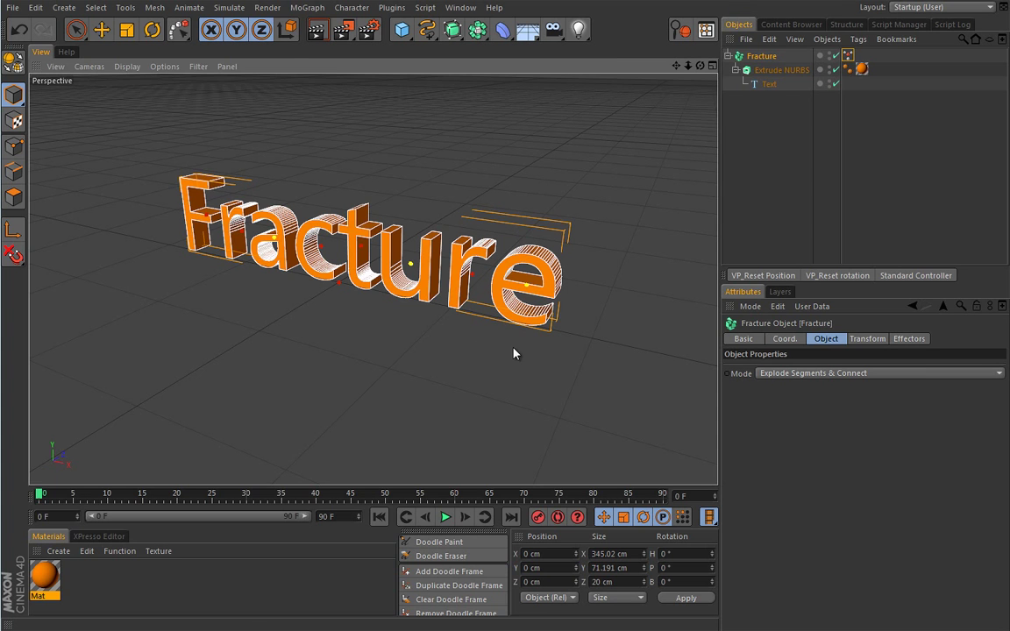
pyautogui.click(307, 7)
pyautogui.moveTo(338, 28)
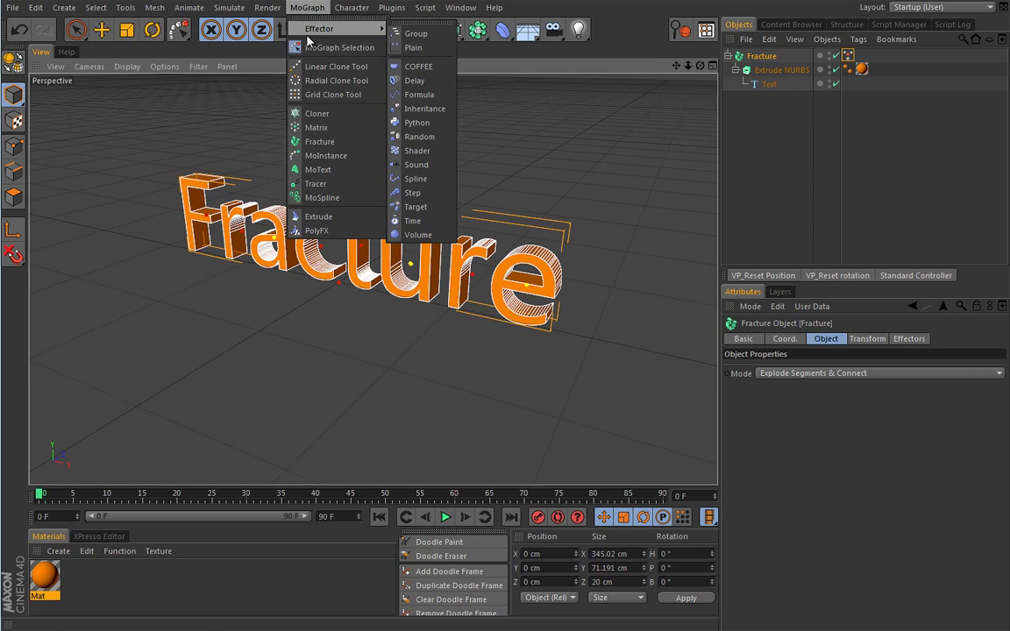
pyautogui.click(418, 137)
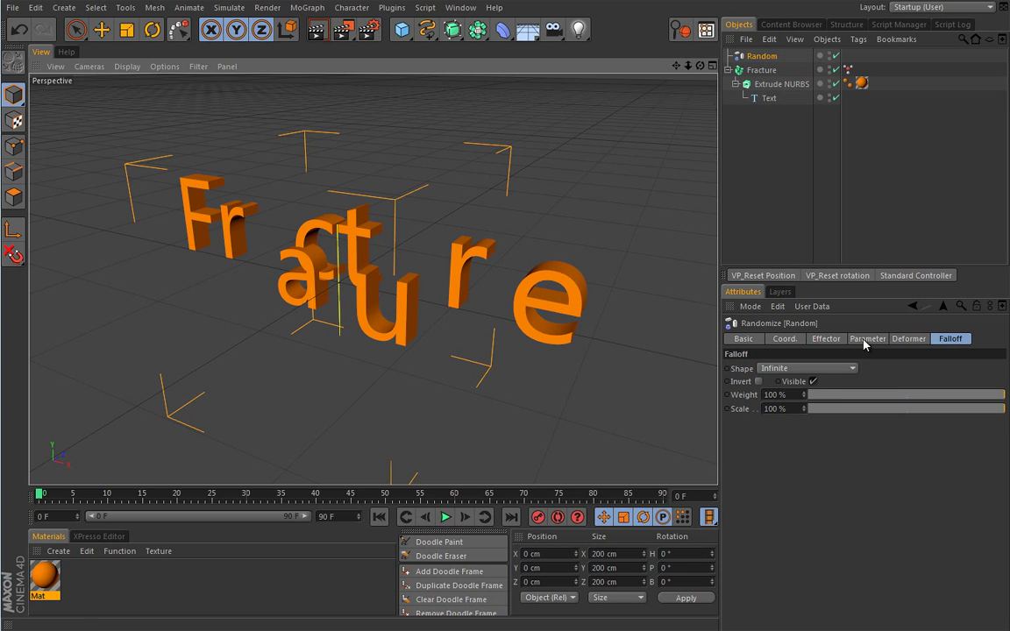
pyautogui.click(826, 339)
pyautogui.click(820, 413)
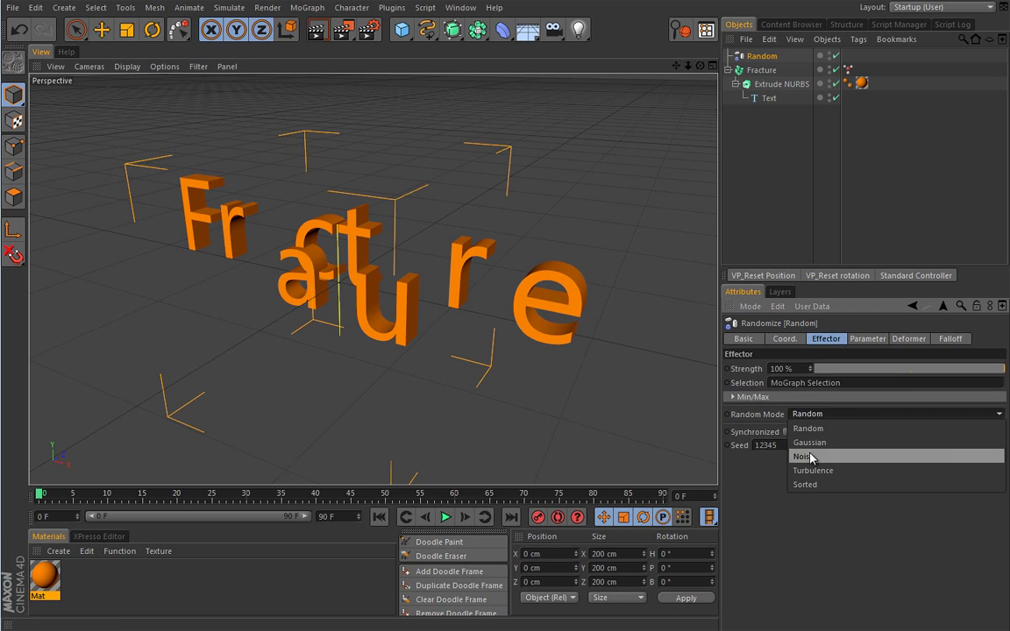
pyautogui.click(806, 456)
pyautogui.click(446, 518)
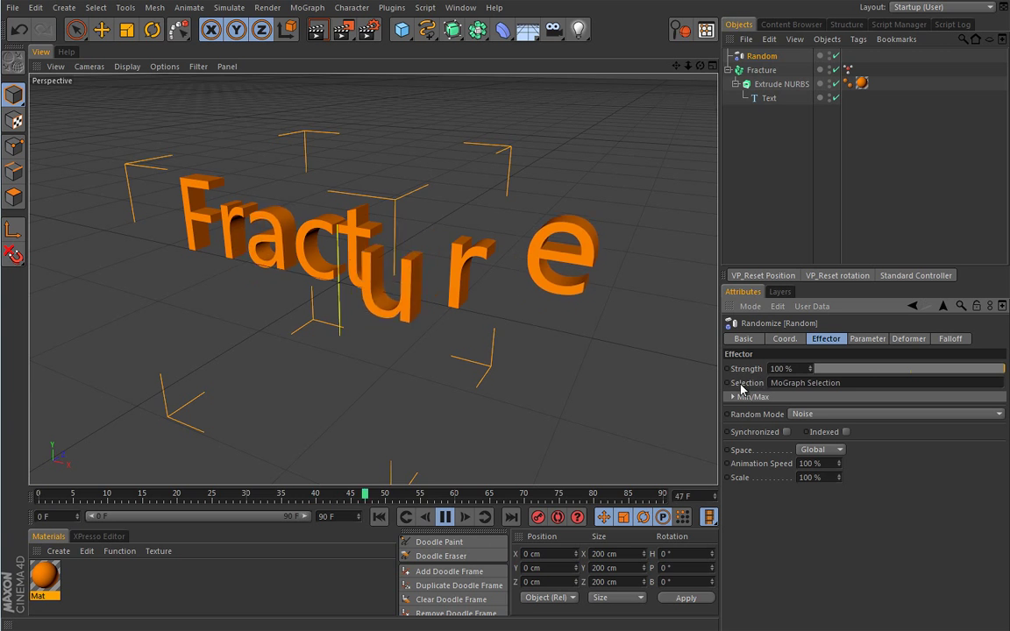
# Relink the MoGraph Selection tag in Random's Selection field, then stop and rewind to frame 0.
pyautogui.click(785, 383)
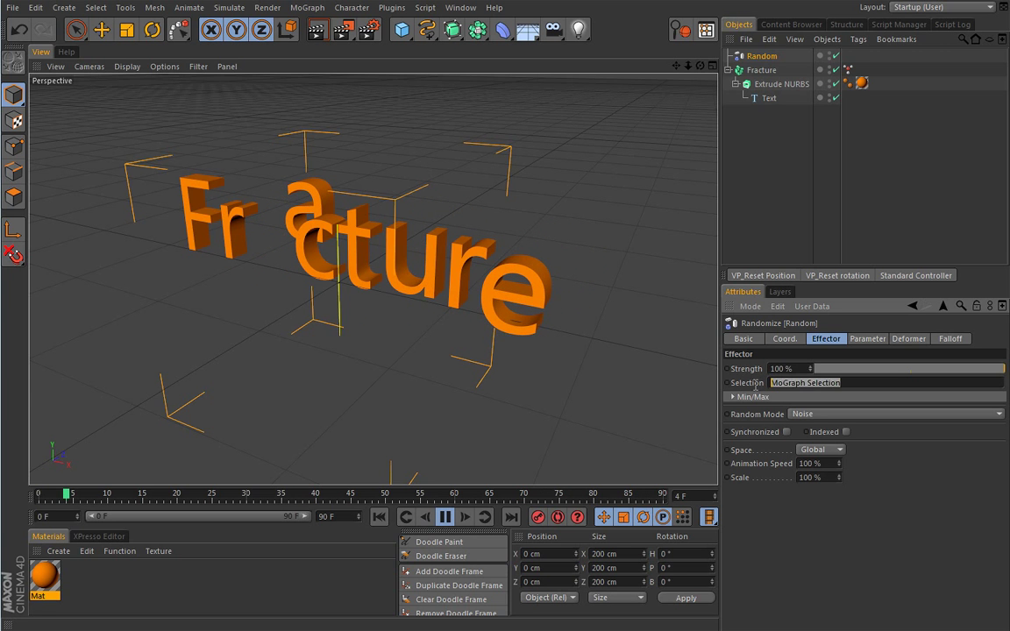
pyautogui.press('Delete')
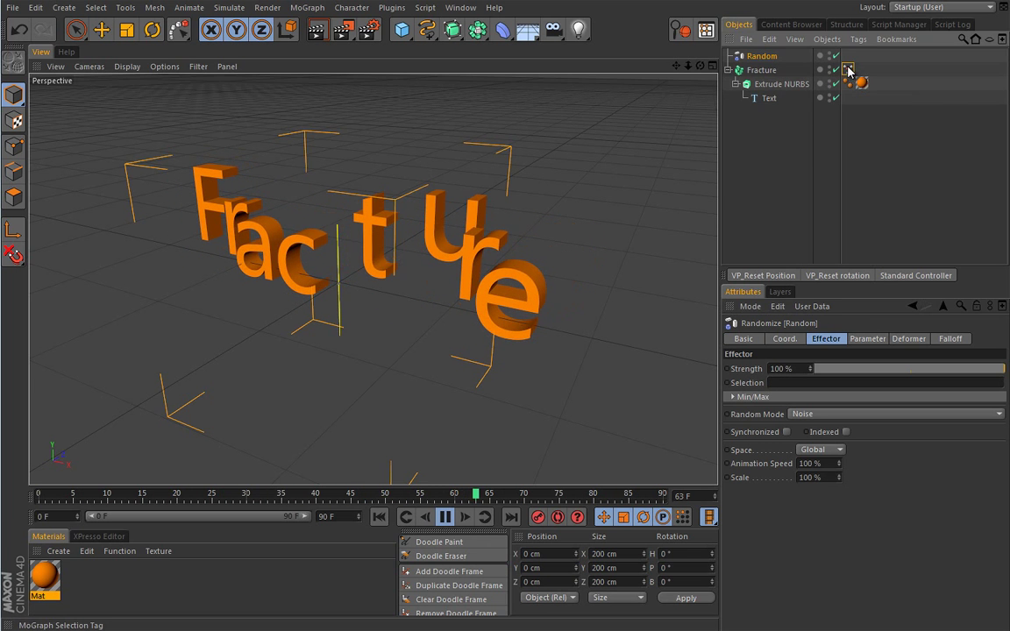
pyautogui.moveTo(847, 69)
pyautogui.mouseDown()
pyautogui.moveTo(919, 115)
pyautogui.moveTo(793, 384)
pyautogui.mouseUp()
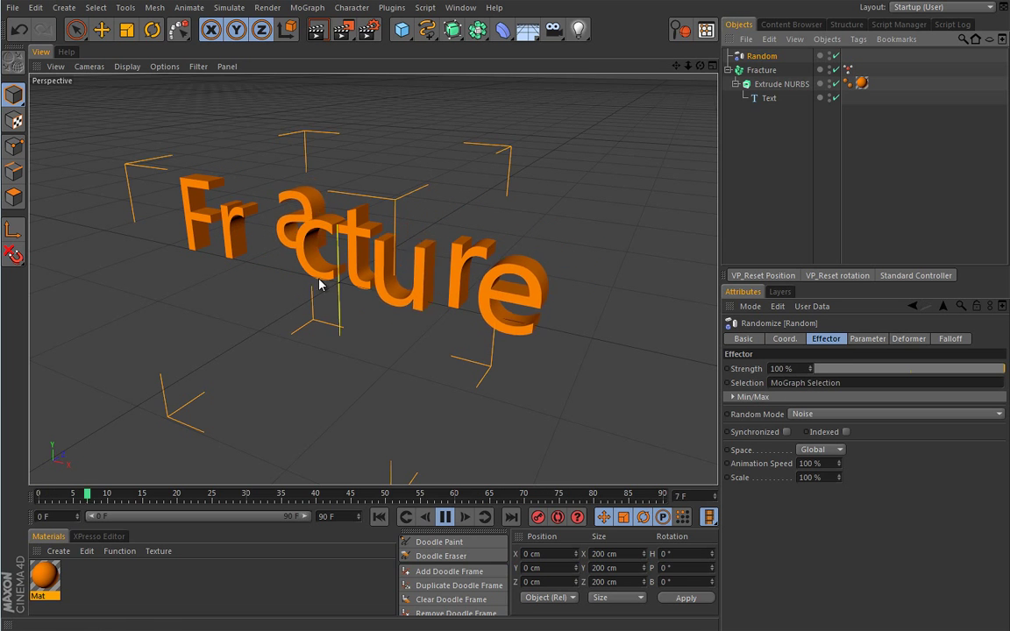
pyautogui.click(445, 516)
pyautogui.click(379, 517)
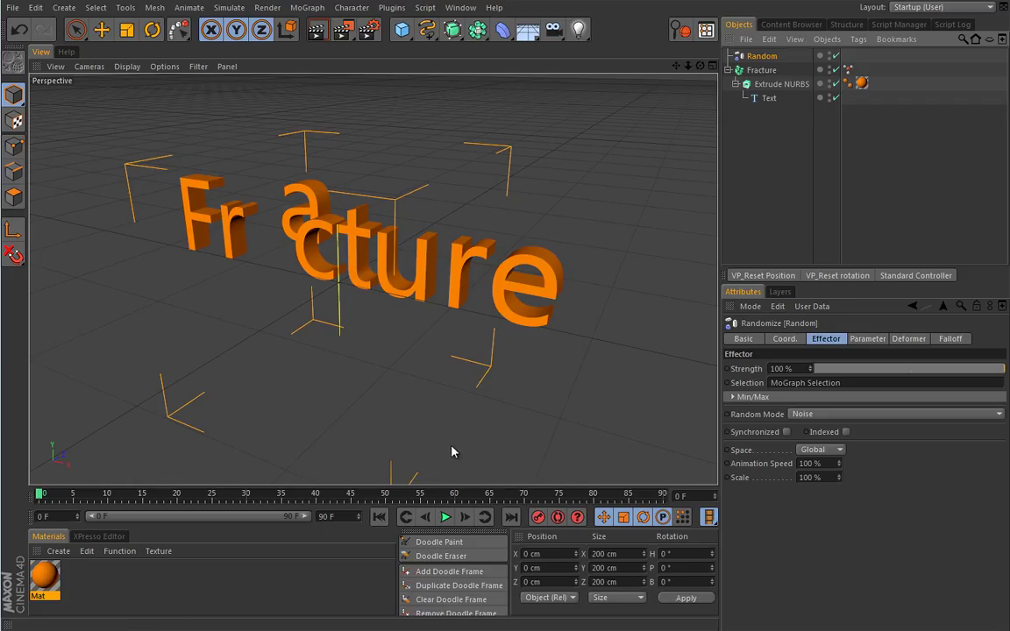